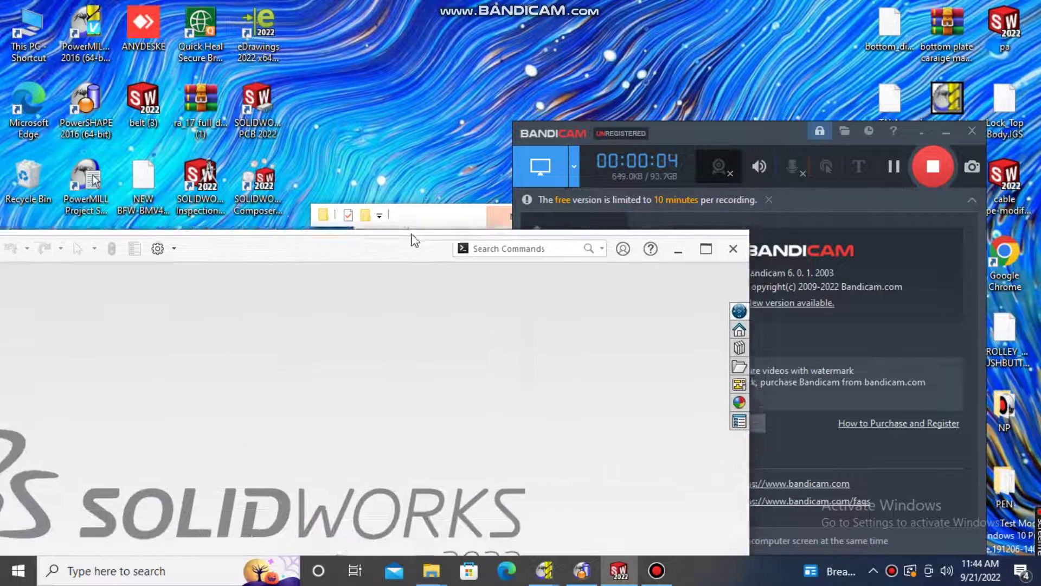
# Maximize the SOLIDWORKS window and create a new Part document via File > New
pyautogui.click(715, 189)
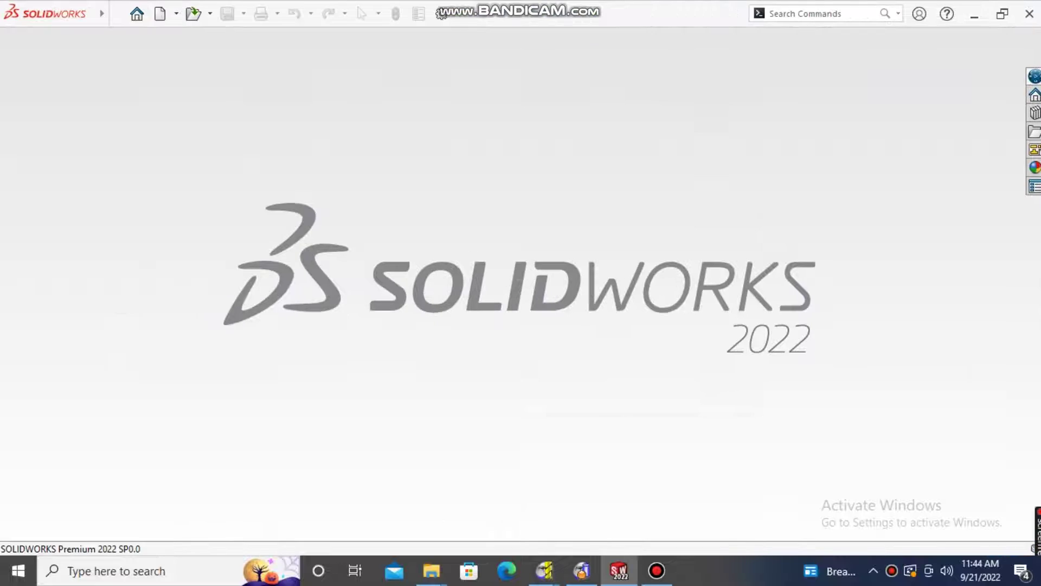
pyautogui.click(117, 14)
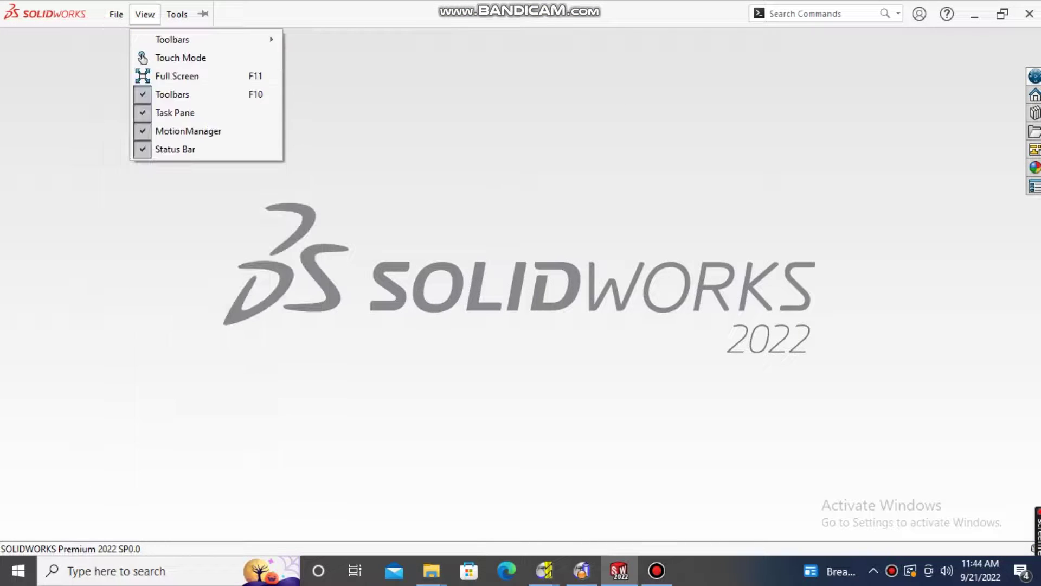
pyautogui.click(142, 39)
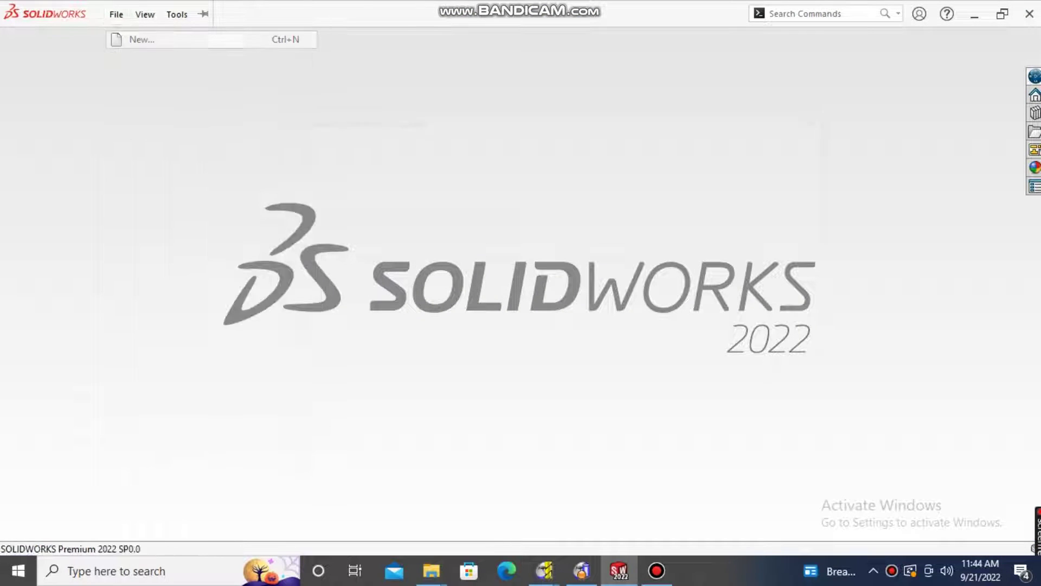
pyautogui.press('Return')
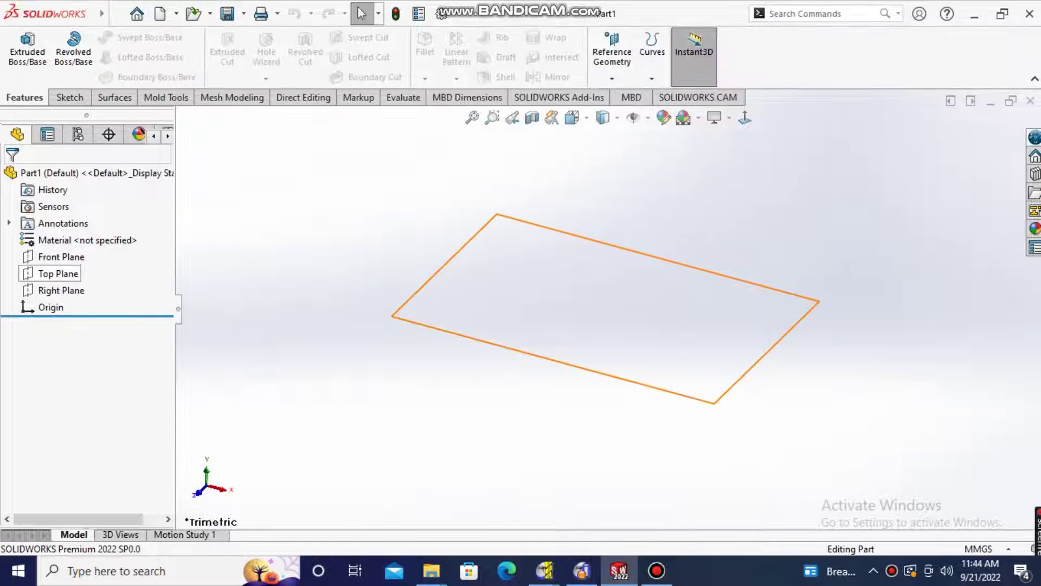
# On the Top Plane, sketch a center rectangle centred on the origin
pyautogui.rightClick(54, 273)
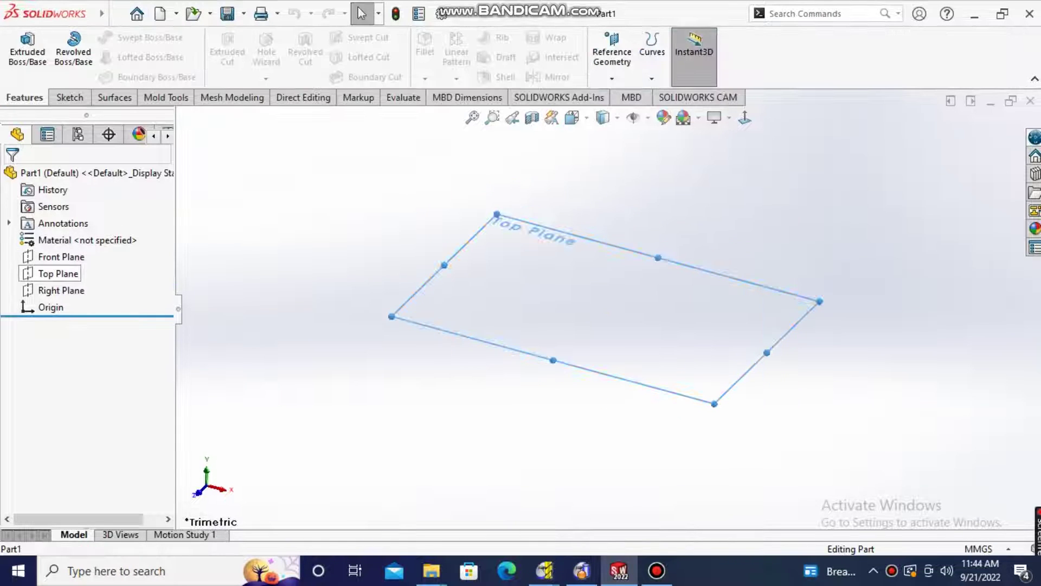
pyautogui.click(59, 256)
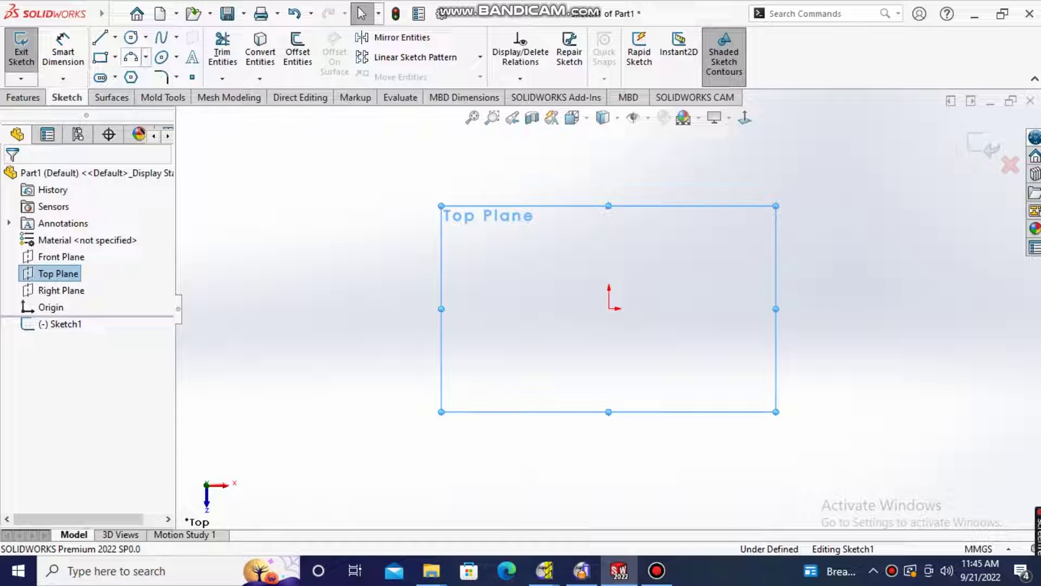
pyautogui.click(115, 56)
pyautogui.click(151, 94)
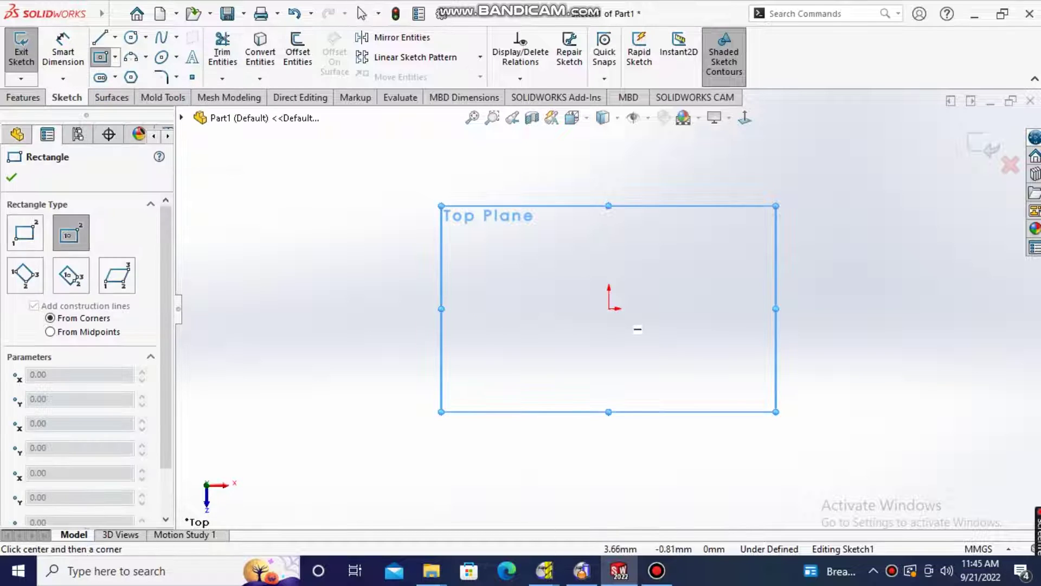
pyautogui.click(608, 309)
pyautogui.click(393, 373)
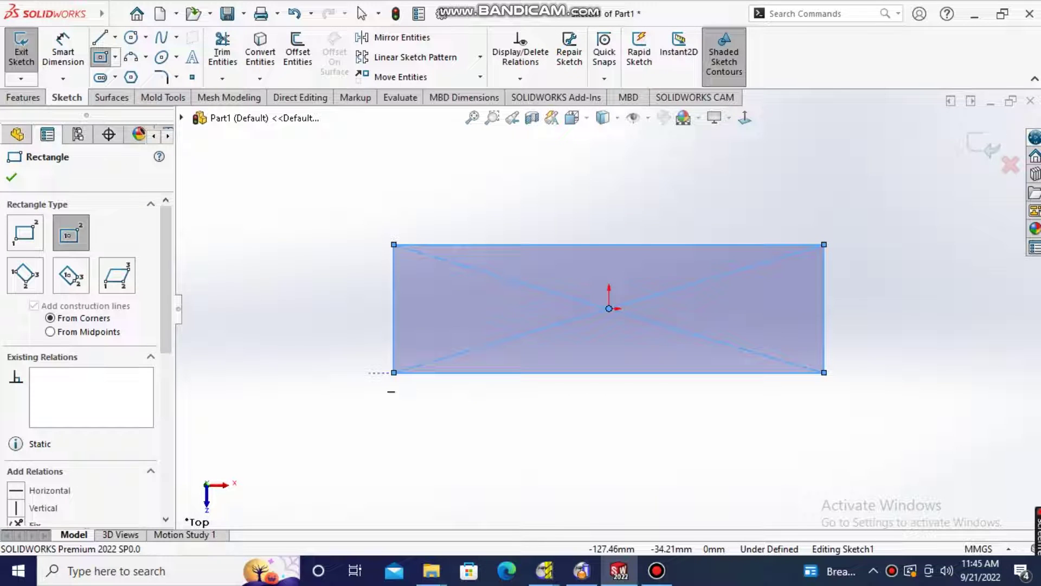
# Dimension the rectangle 48 mm wide and 14 mm tall
pyautogui.click(63, 52)
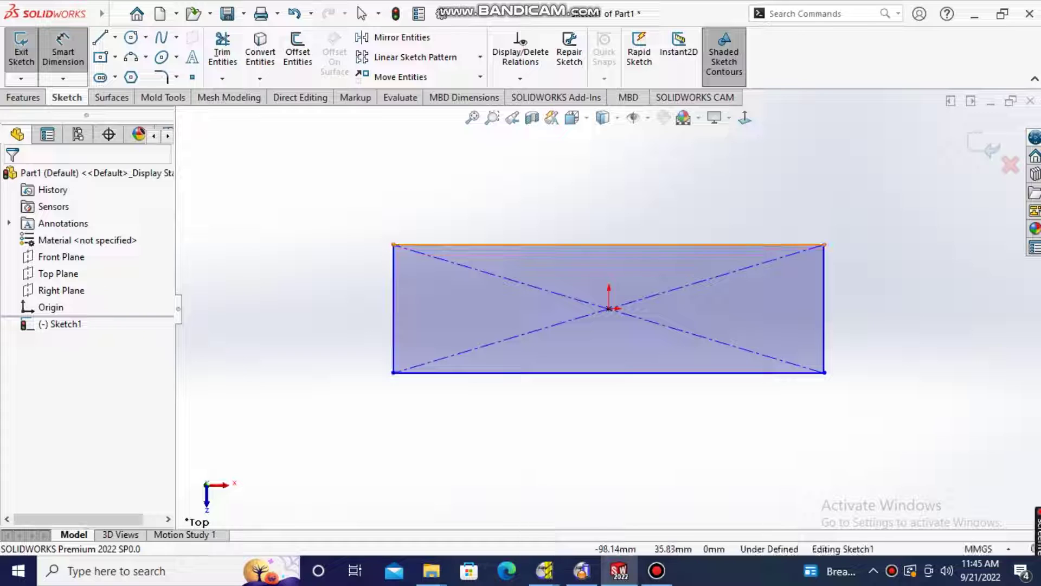
pyautogui.click(543, 245)
pyautogui.click(423, 217)
pyautogui.write('48')
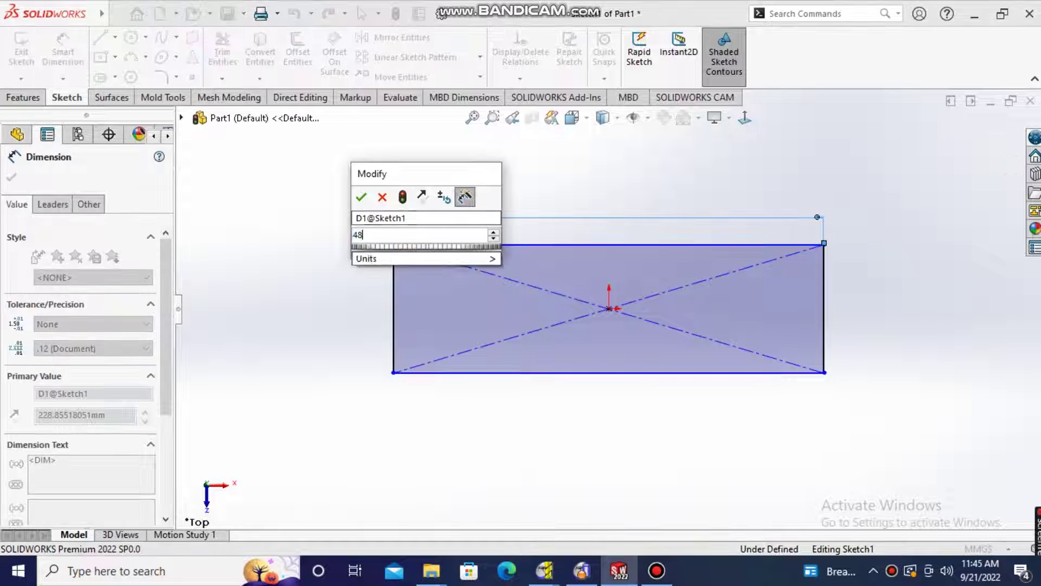
pyautogui.press('Return')
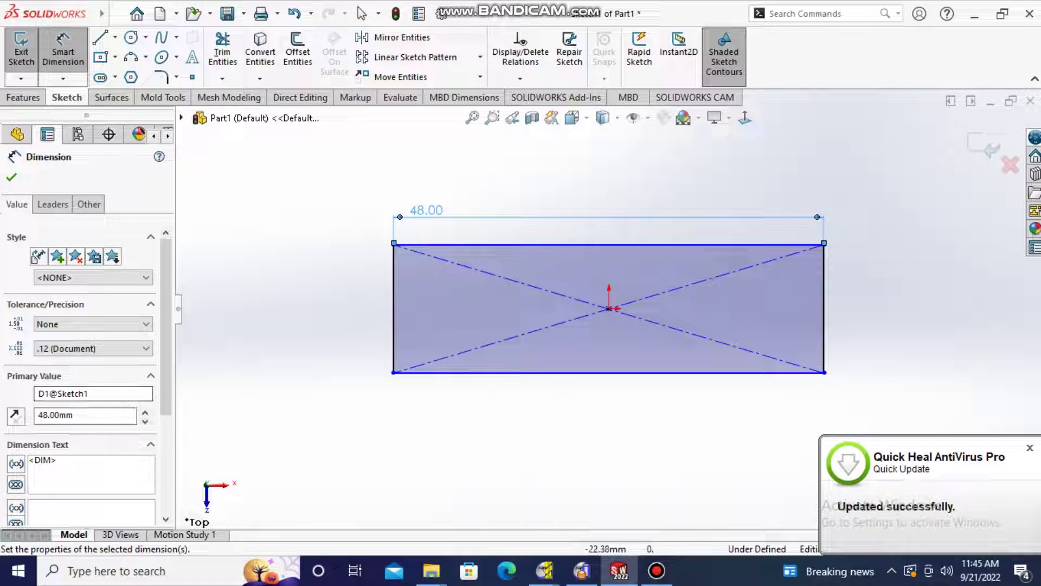
pyautogui.click(393, 309)
pyautogui.click(345, 309)
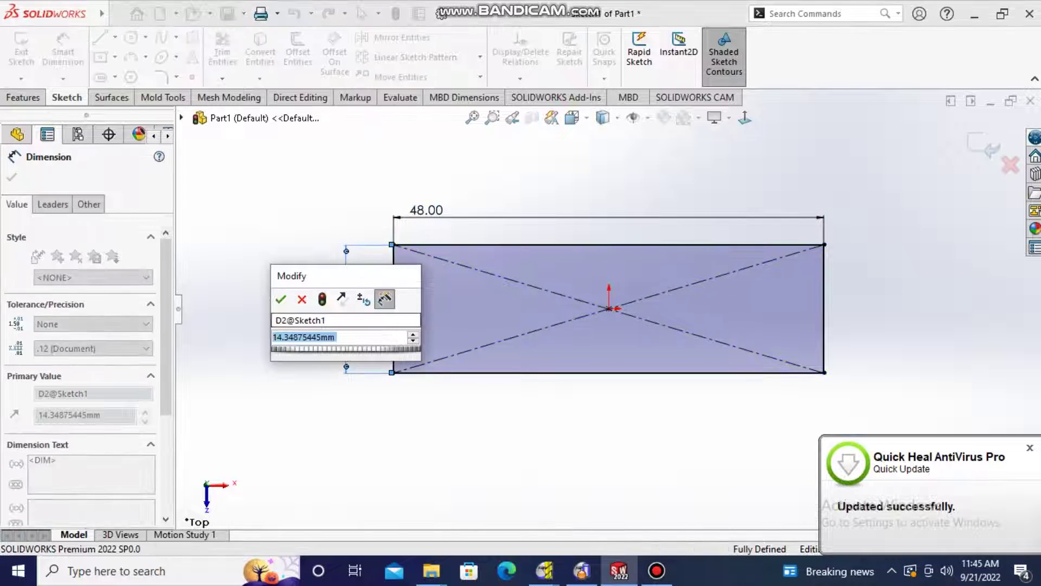
pyautogui.write('14')
pyautogui.press('Return')
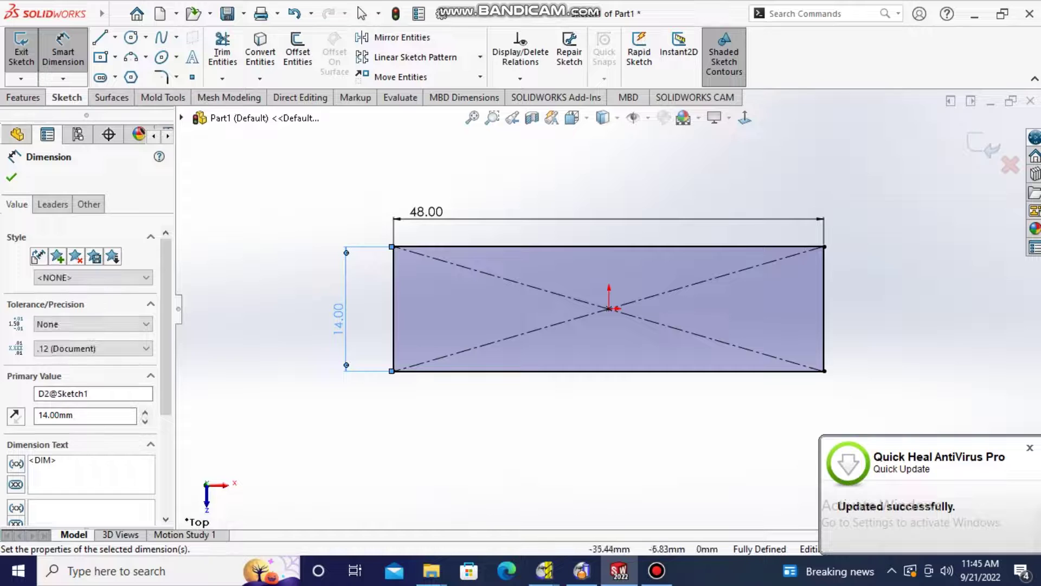
pyautogui.press('Escape')
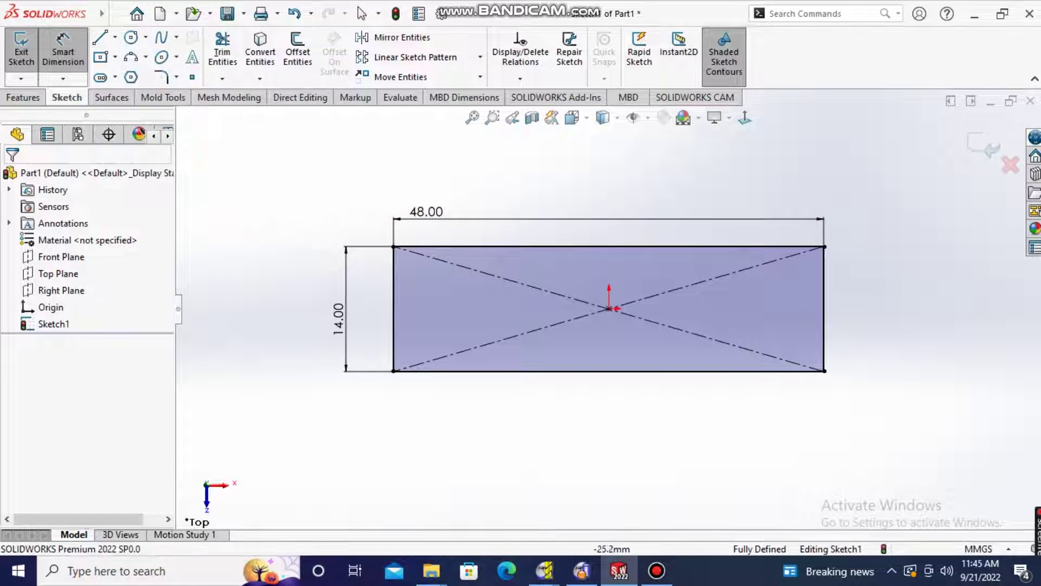
# Delete the rectangle's diagonal construction line
pyautogui.click(131, 56)
pyautogui.scroll(-2, 394, 405)
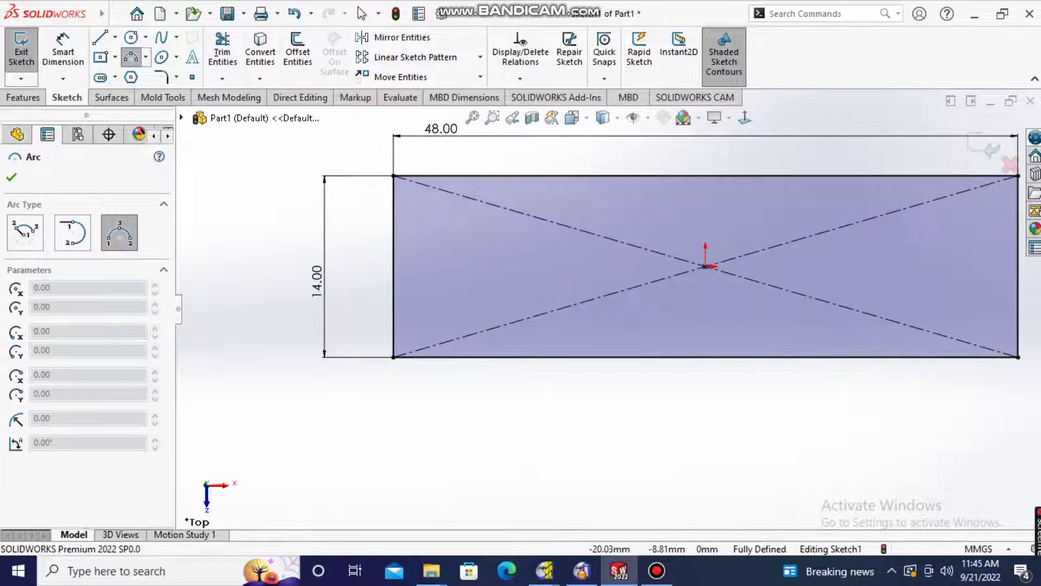
pyautogui.click(475, 374)
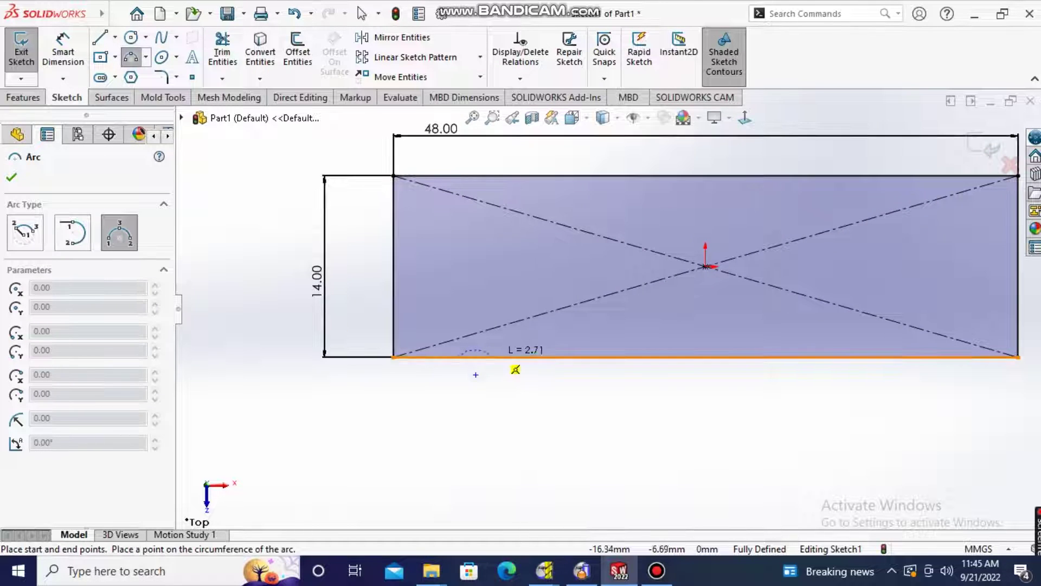
pyautogui.press('Escape')
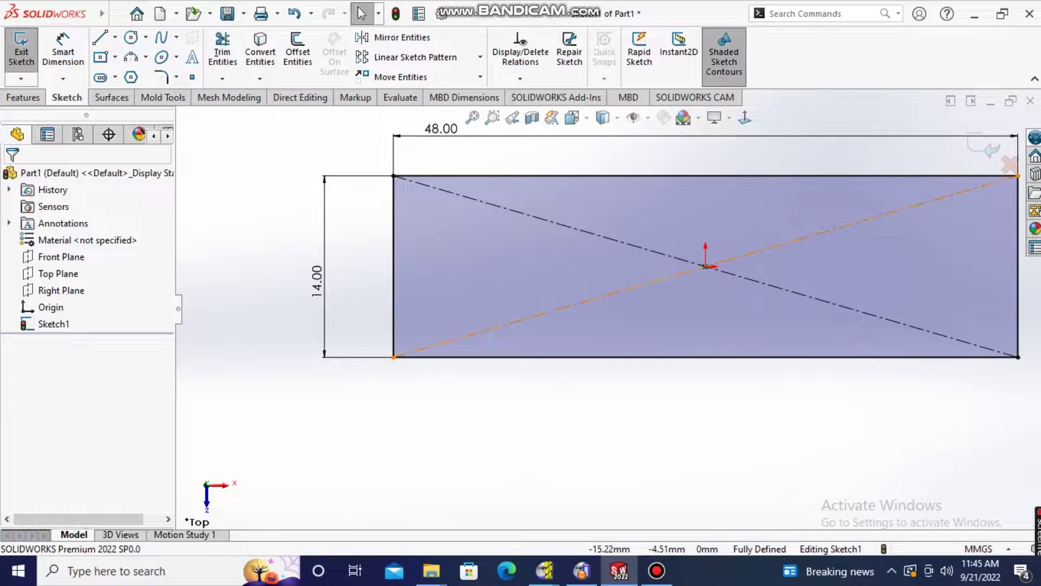
pyautogui.click(537, 315)
pyautogui.press('Delete')
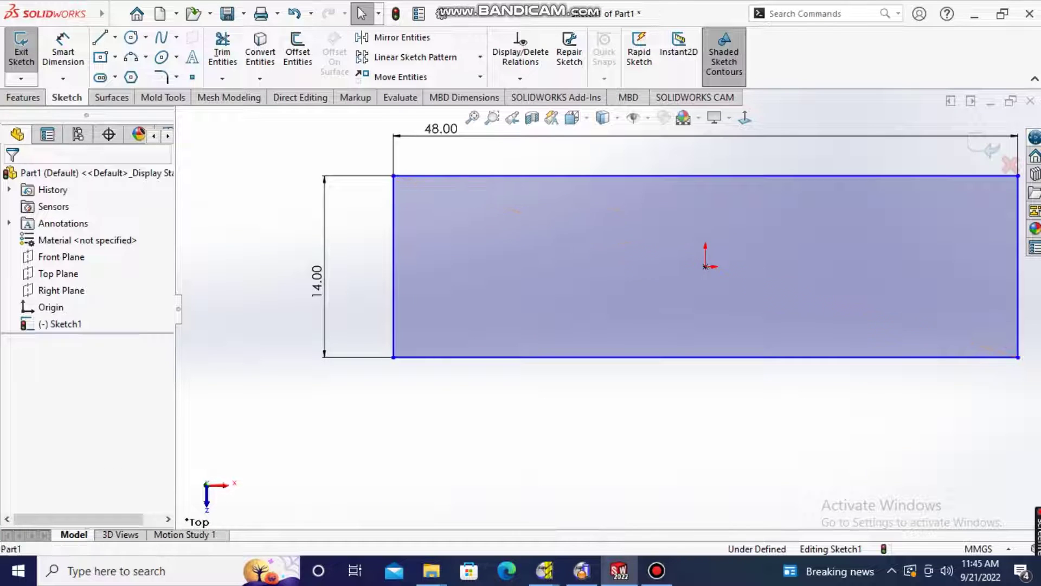
# Draw a small three-point arc on the rectangle's bottom edge
pyautogui.click(130, 57)
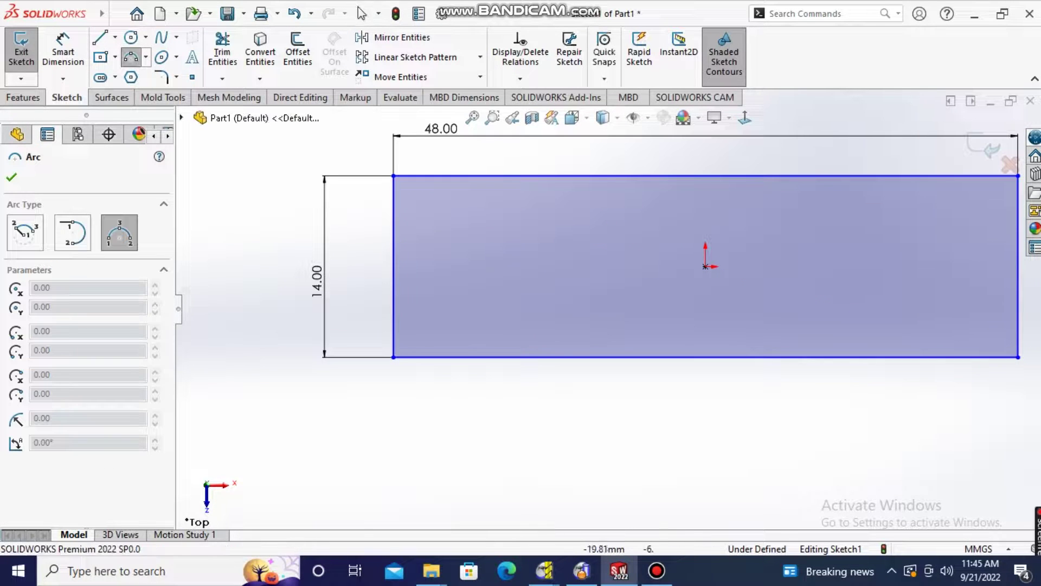
pyautogui.click(437, 356)
pyautogui.click(470, 357)
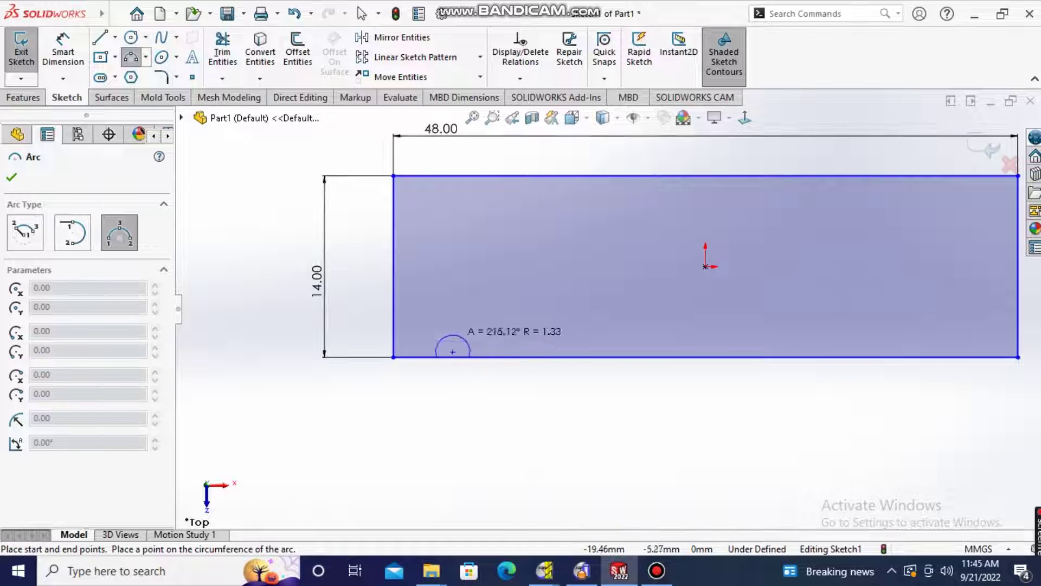
pyautogui.click(473, 354)
pyautogui.press('Escape')
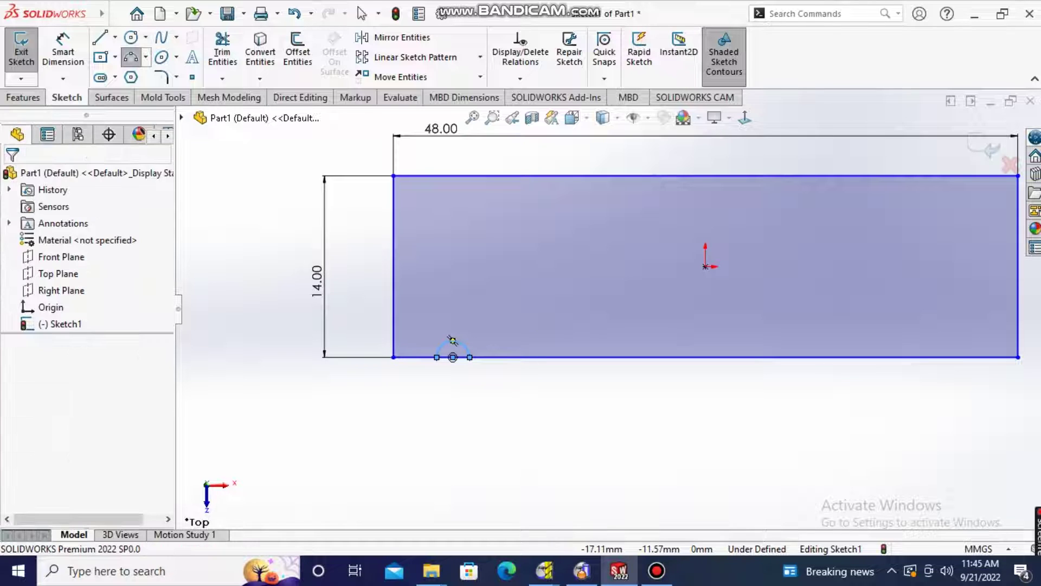
pyautogui.press('Escape')
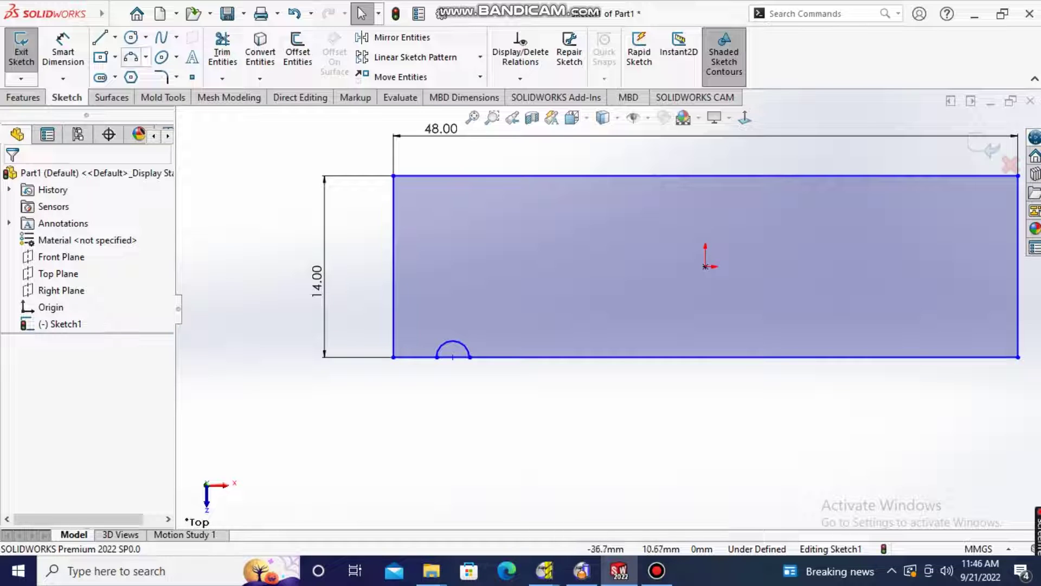
# Dimension the arc's centre 8 mm from the rectangle's left edge
pyautogui.click(63, 52)
pyautogui.click(393, 347)
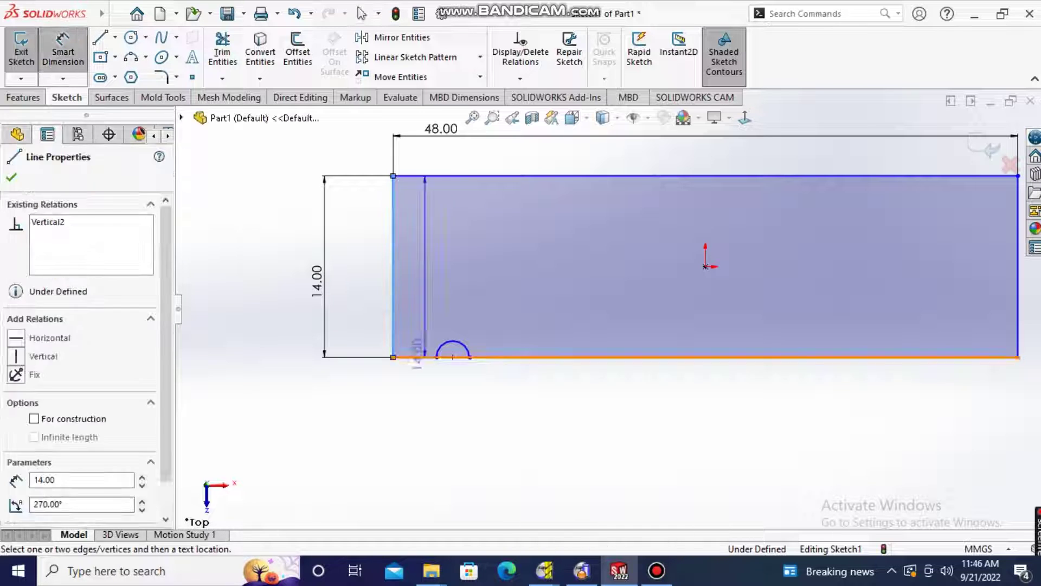
pyautogui.click(453, 356)
pyautogui.click(453, 393)
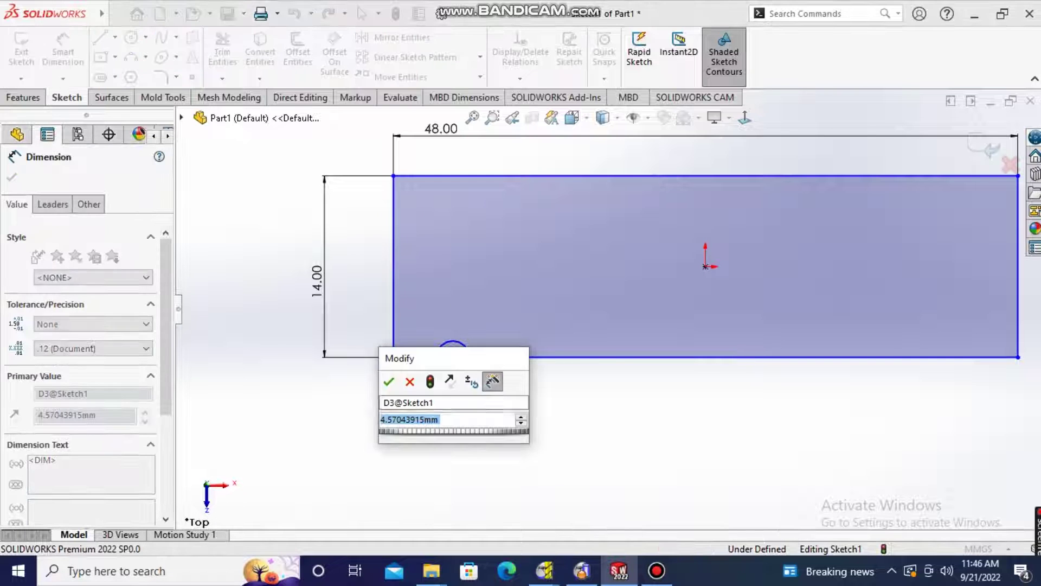
pyautogui.write('8')
pyautogui.press('Return')
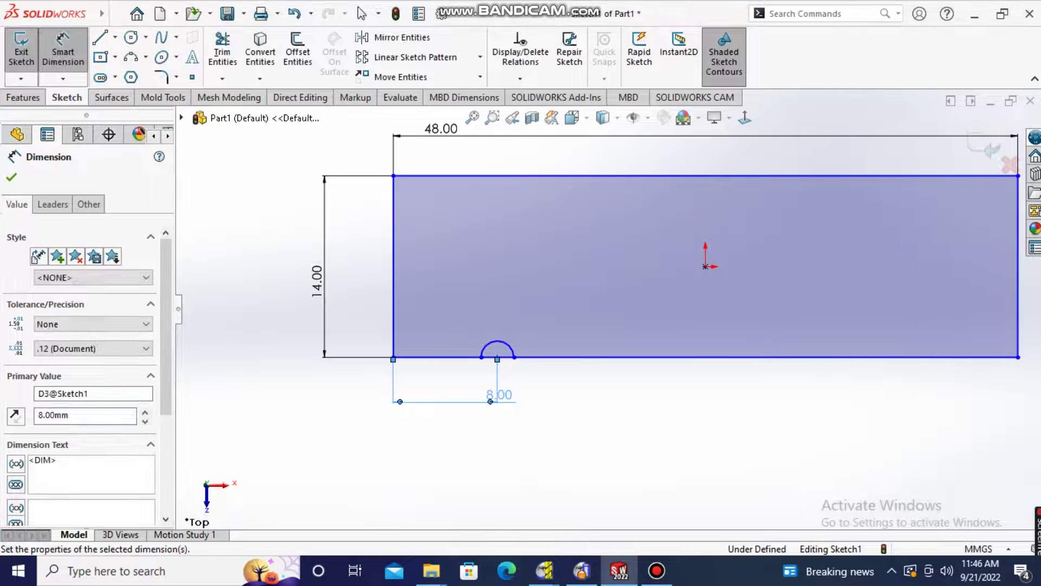
pyautogui.click(130, 57)
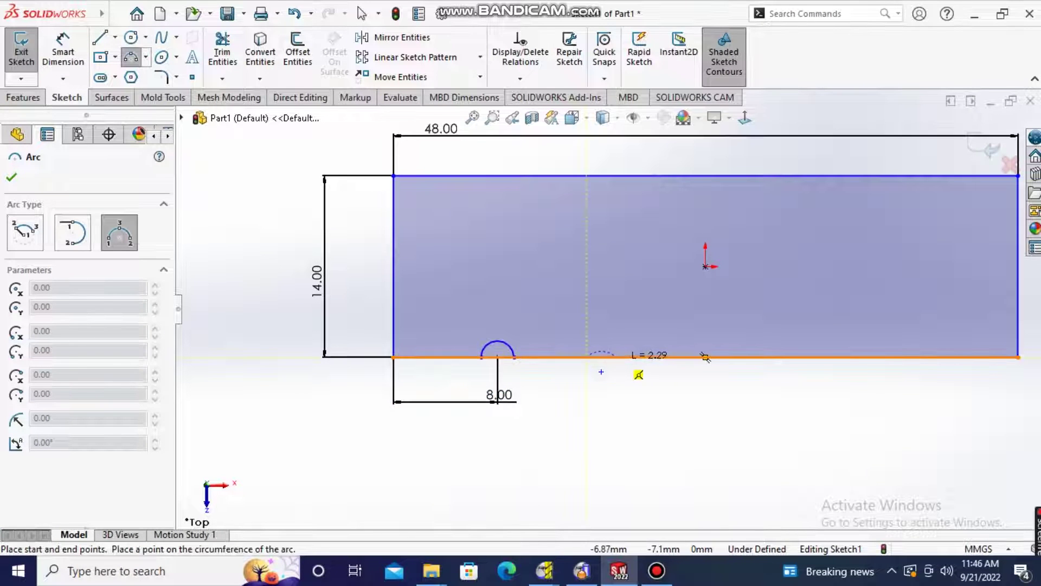
# Draw a second groove arc on the bottom edge, centred 18 mm from the left edge
pyautogui.click(616, 357)
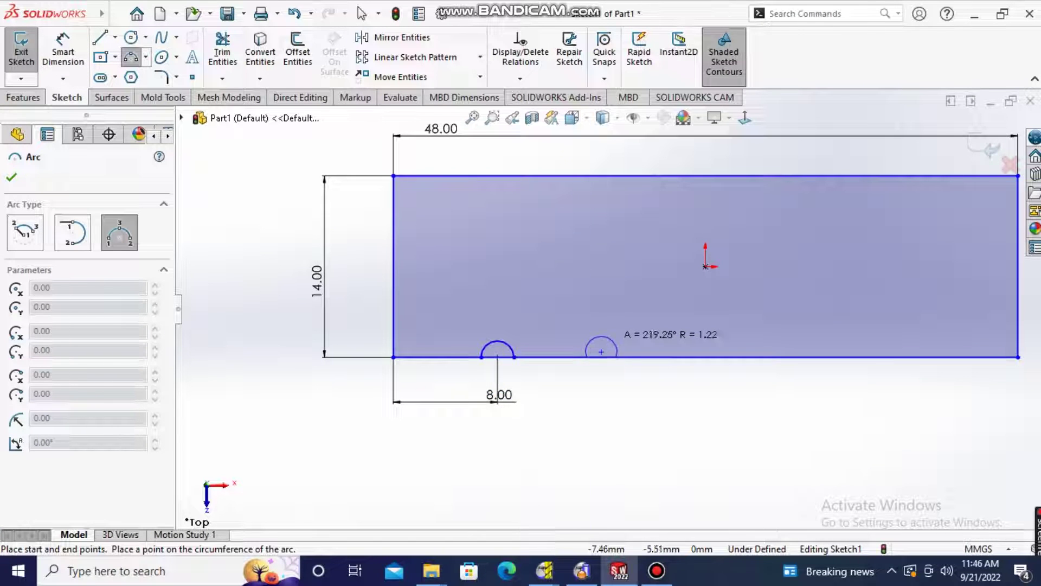
pyautogui.click(601, 339)
pyautogui.press('Escape')
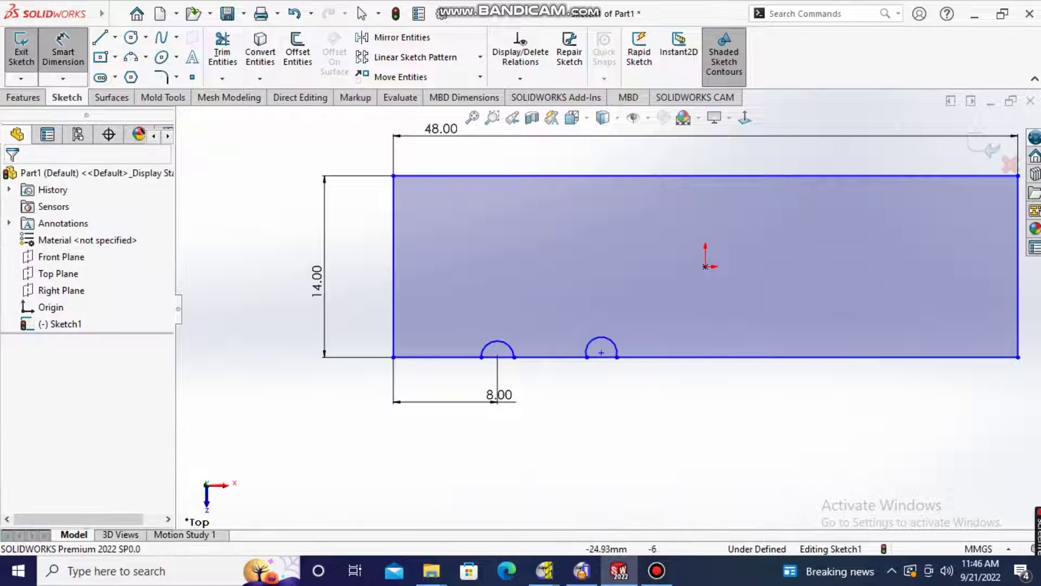
pyautogui.click(394, 271)
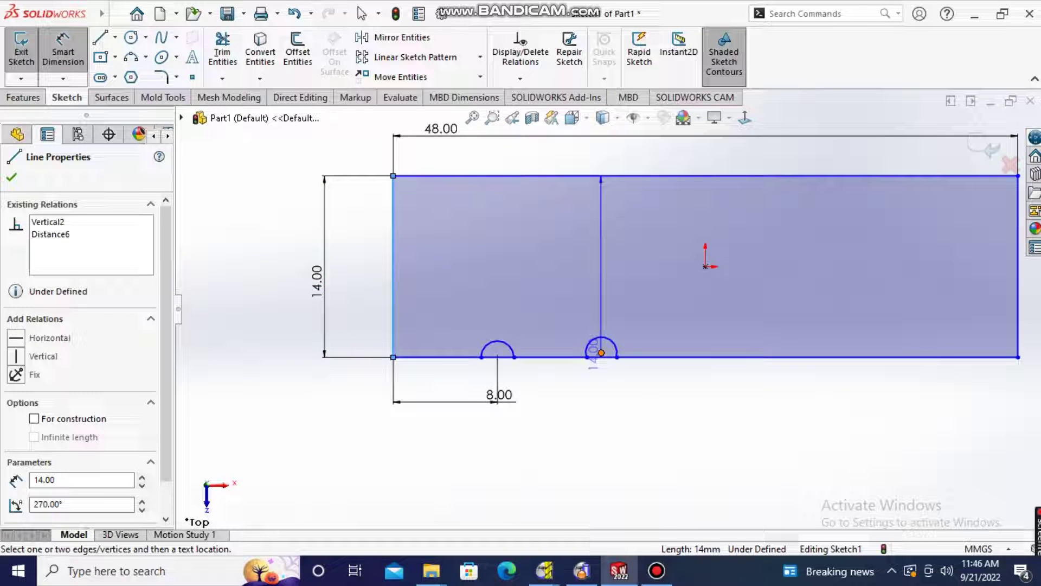
pyautogui.click(601, 353)
pyautogui.click(580, 457)
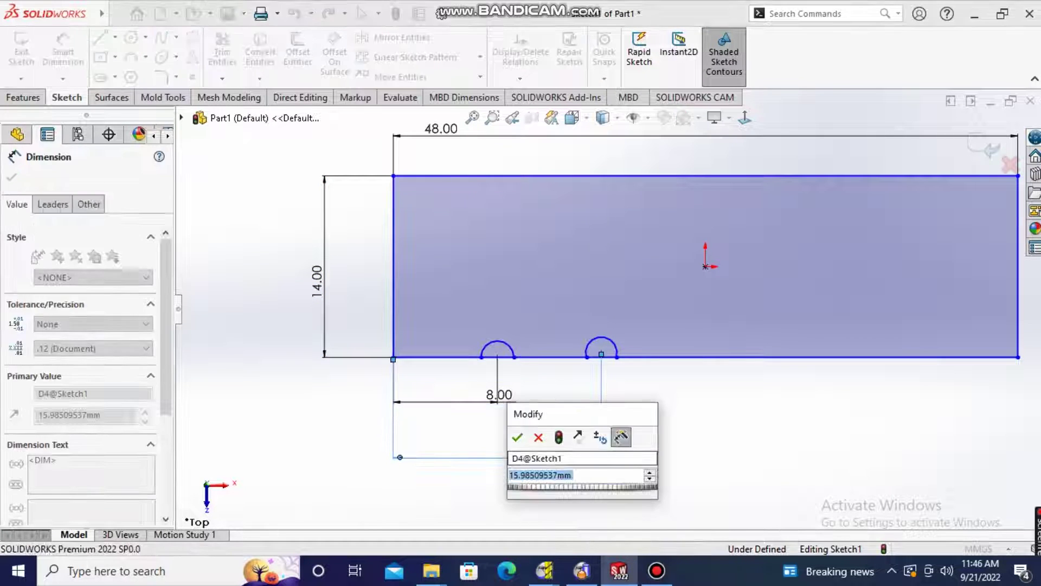
pyautogui.write('18')
pyautogui.press('Return')
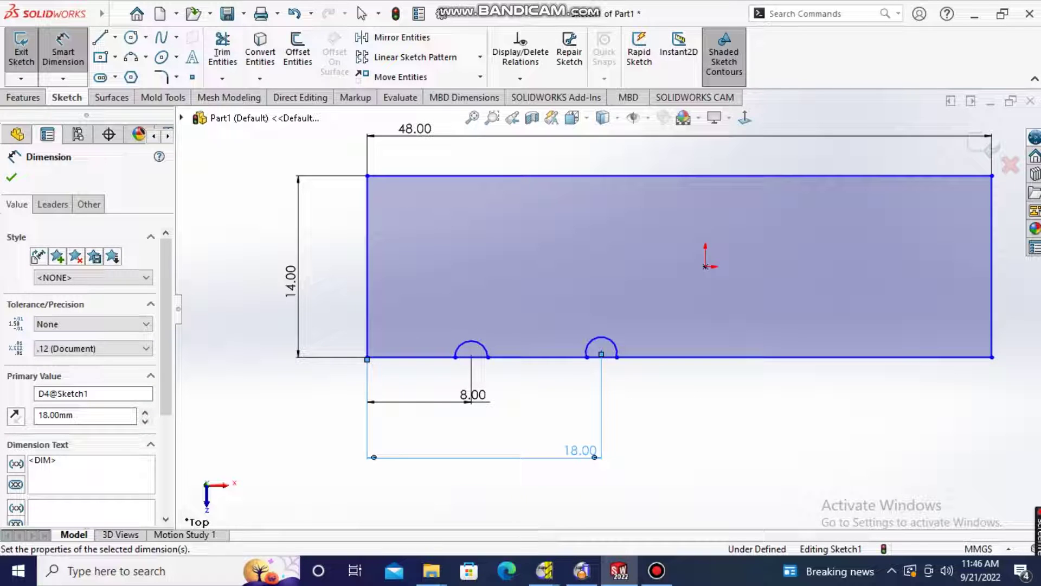
pyautogui.press('Escape')
# Dimension the first groove's width to 3 mm
pyautogui.click(473, 342)
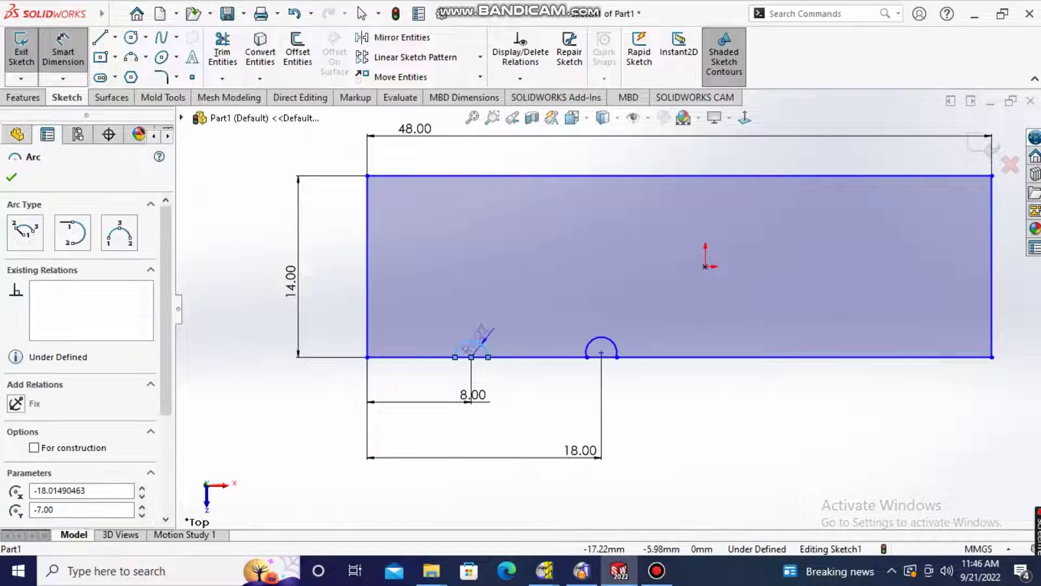
pyautogui.press('Escape')
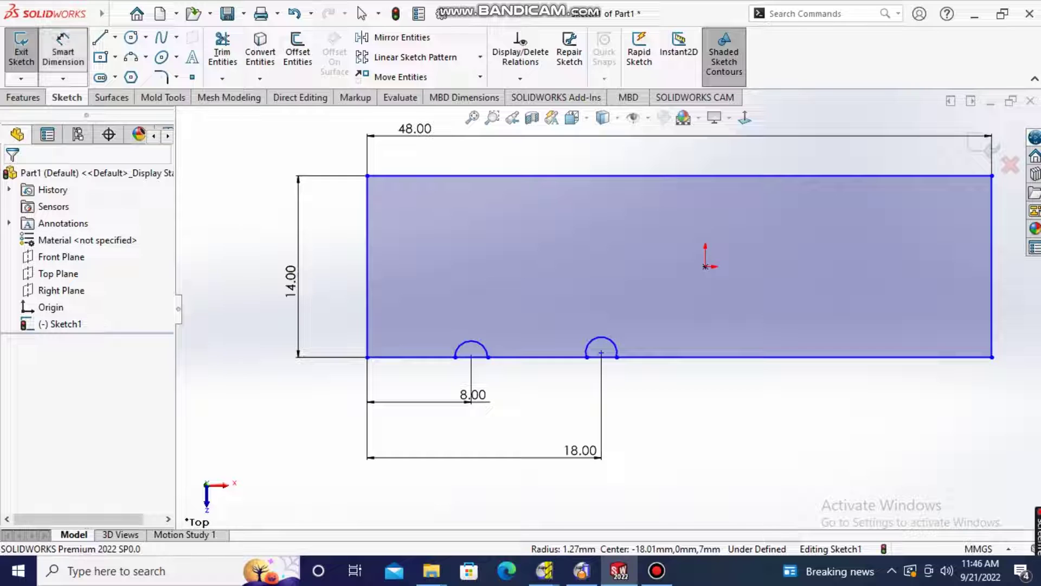
pyautogui.click(63, 51)
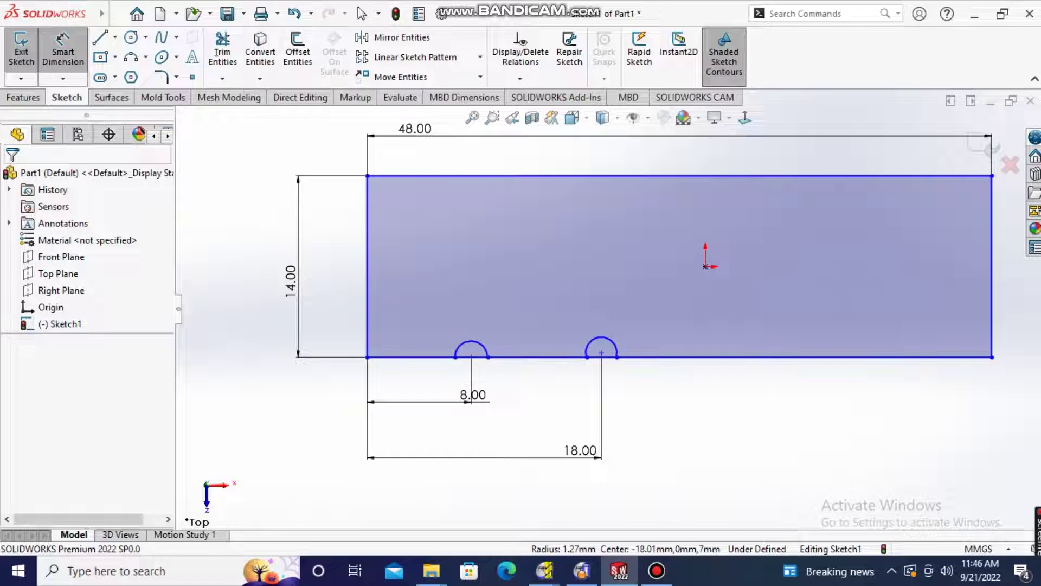
pyautogui.click(455, 357)
pyautogui.click(488, 356)
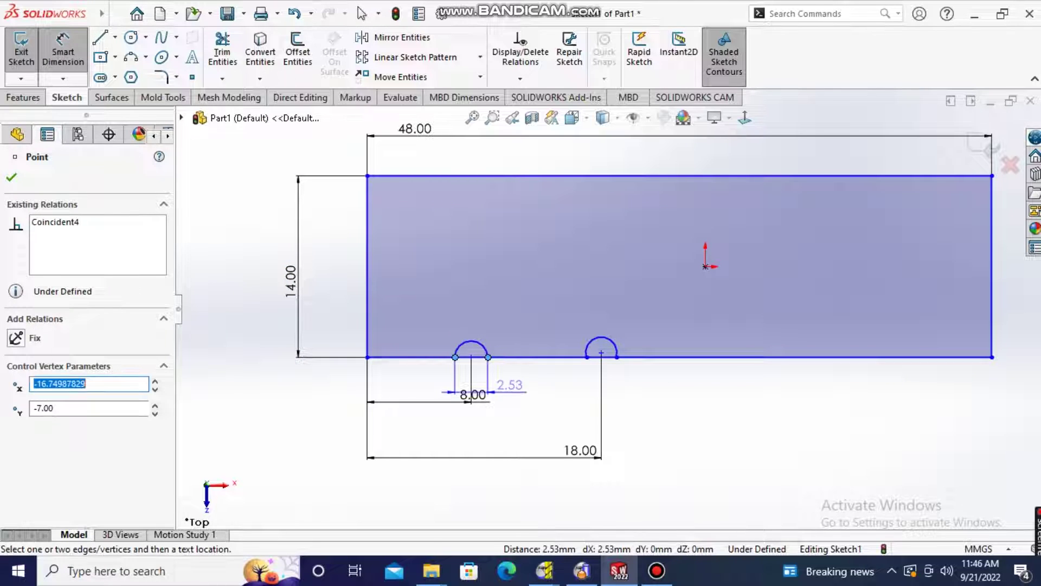
pyautogui.click(510, 383)
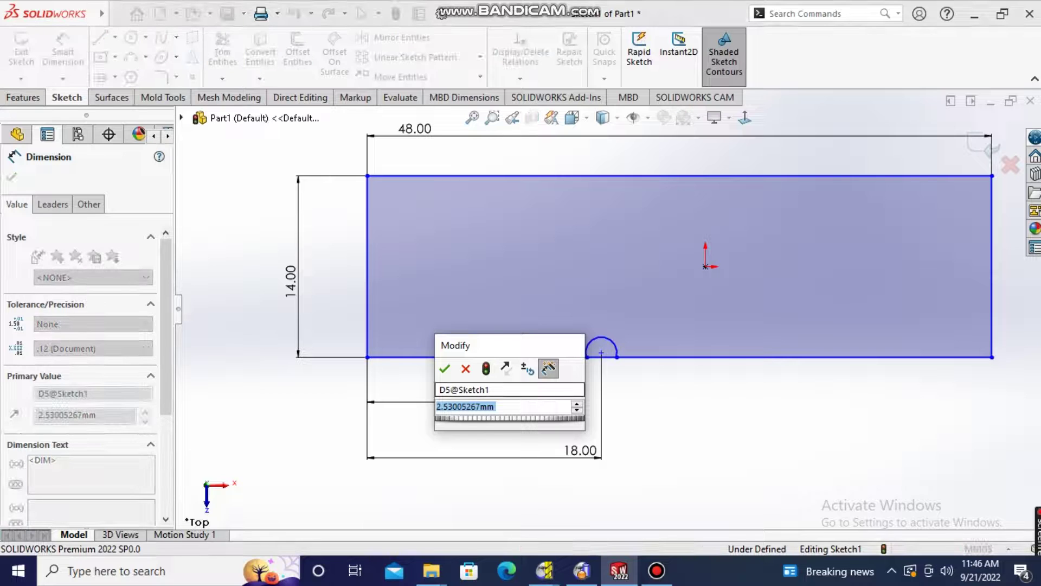
pyautogui.write('3')
pyautogui.press('Return')
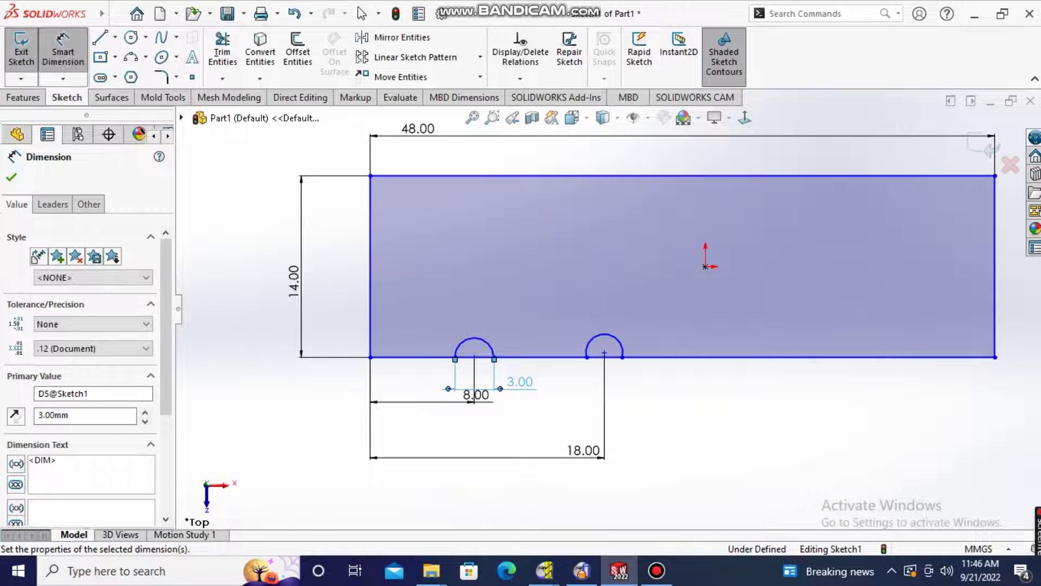
pyautogui.click(401, 416)
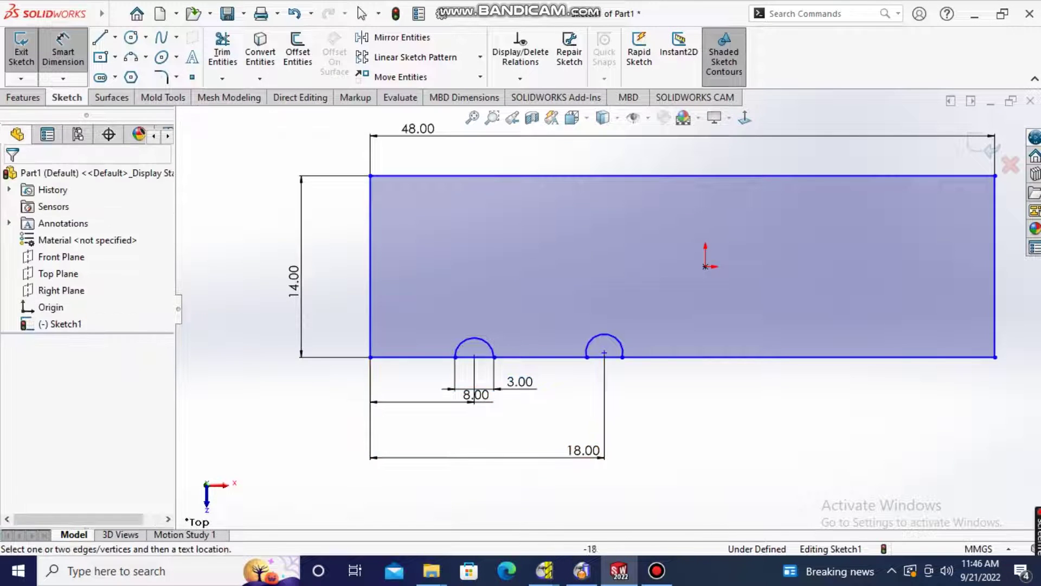
# Dimension the second groove's width to 3 mm
pyautogui.click(474, 357)
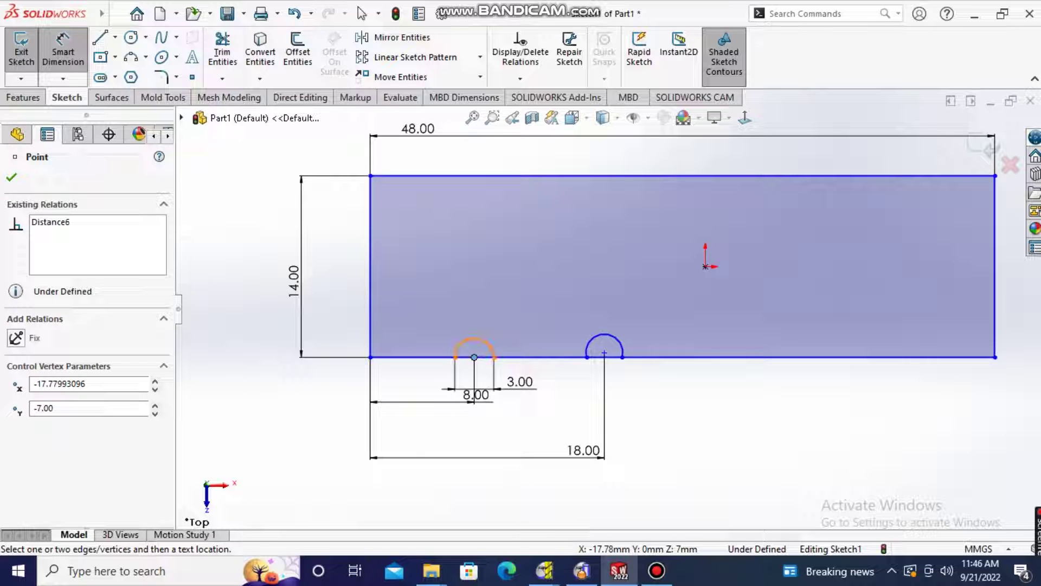
pyautogui.click(474, 337)
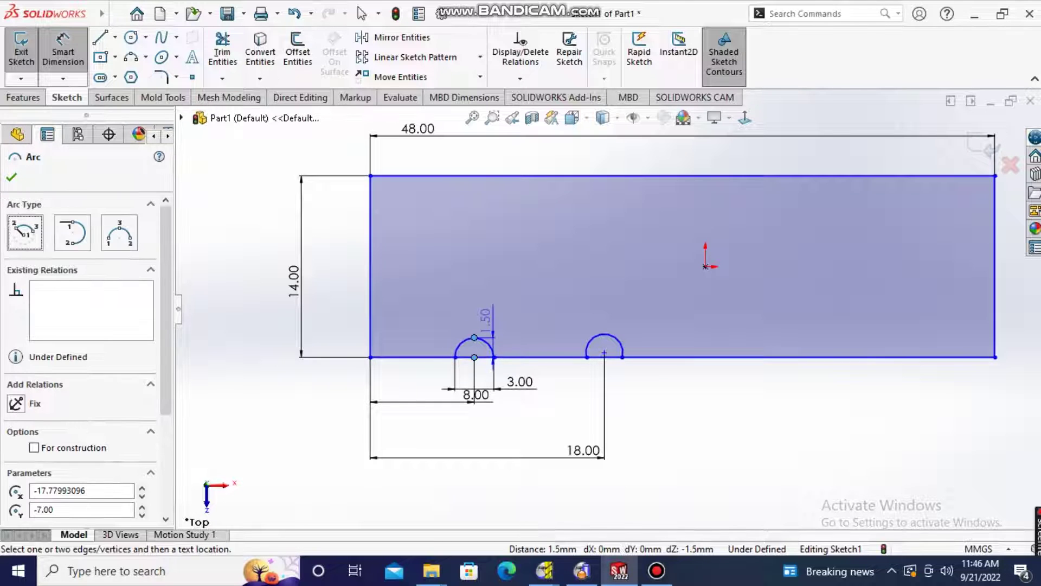
pyautogui.press('Escape')
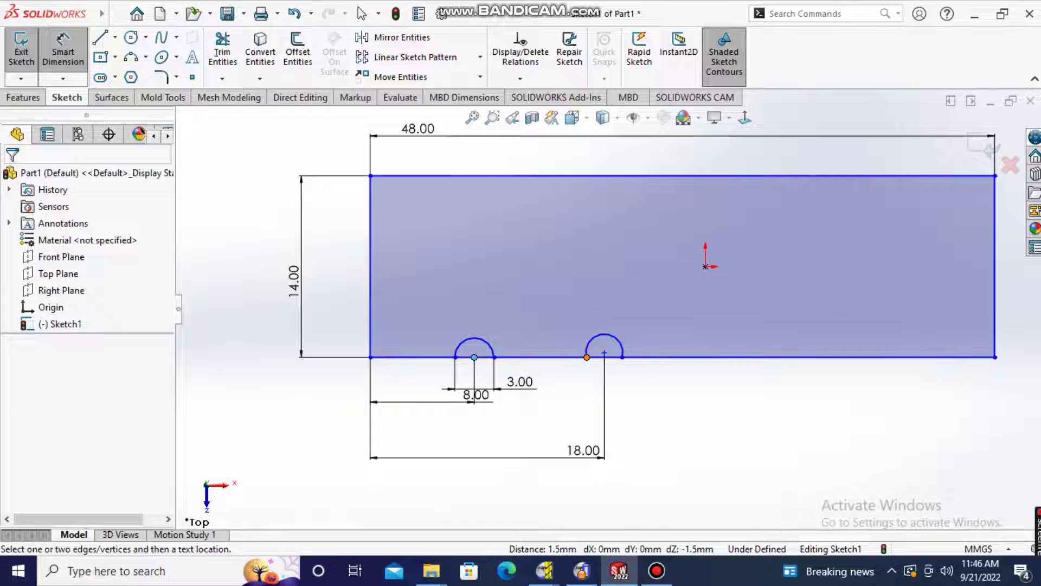
pyautogui.click(586, 358)
pyautogui.press('Escape')
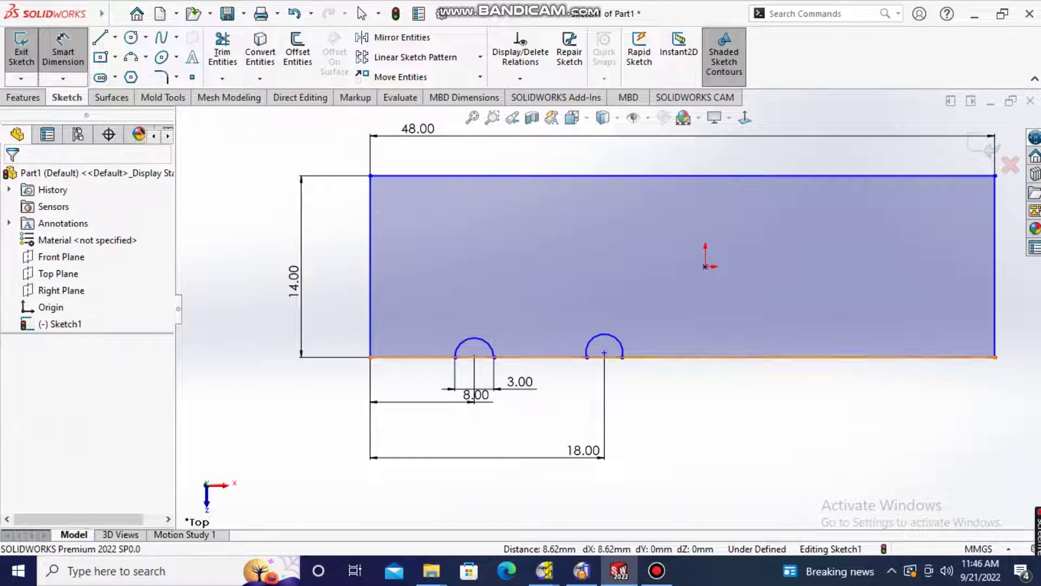
pyautogui.click(587, 358)
pyautogui.click(622, 358)
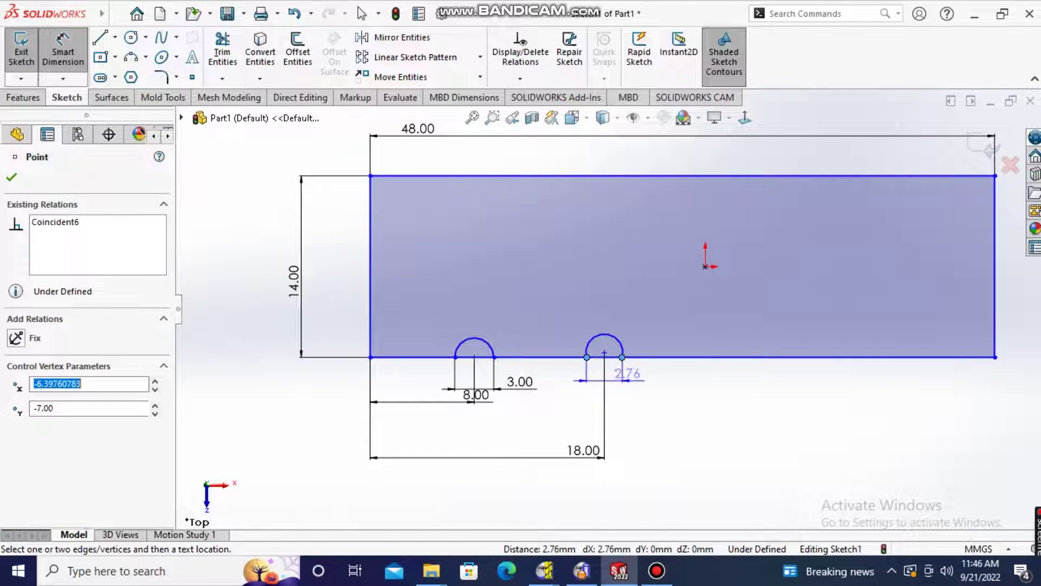
pyautogui.click(627, 376)
pyautogui.write('3')
pyautogui.press('Return')
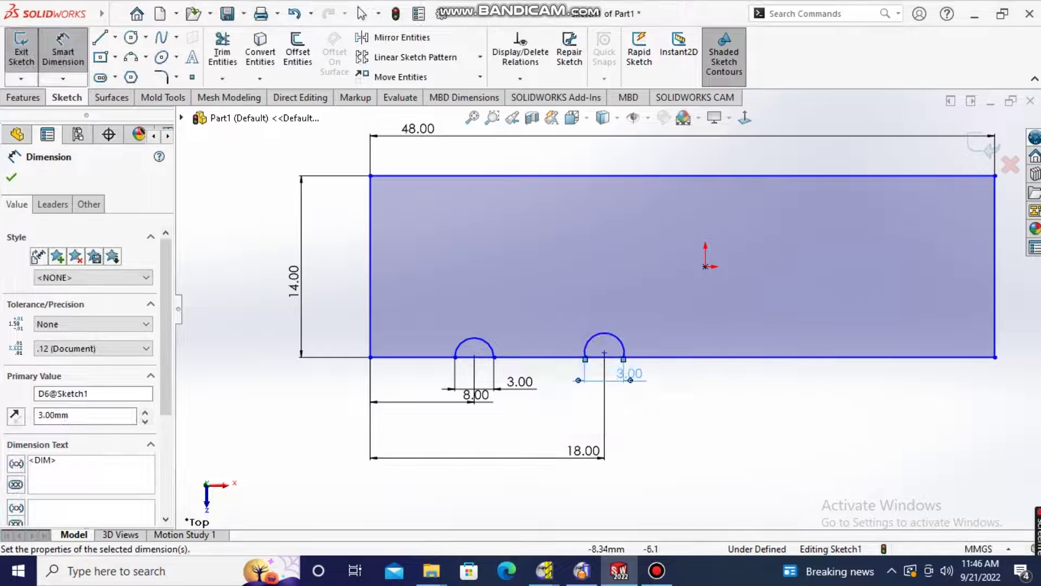
# Set the second groove's height to 1.5 mm from the bottom edge
pyautogui.scroll(-8, 604, 361)
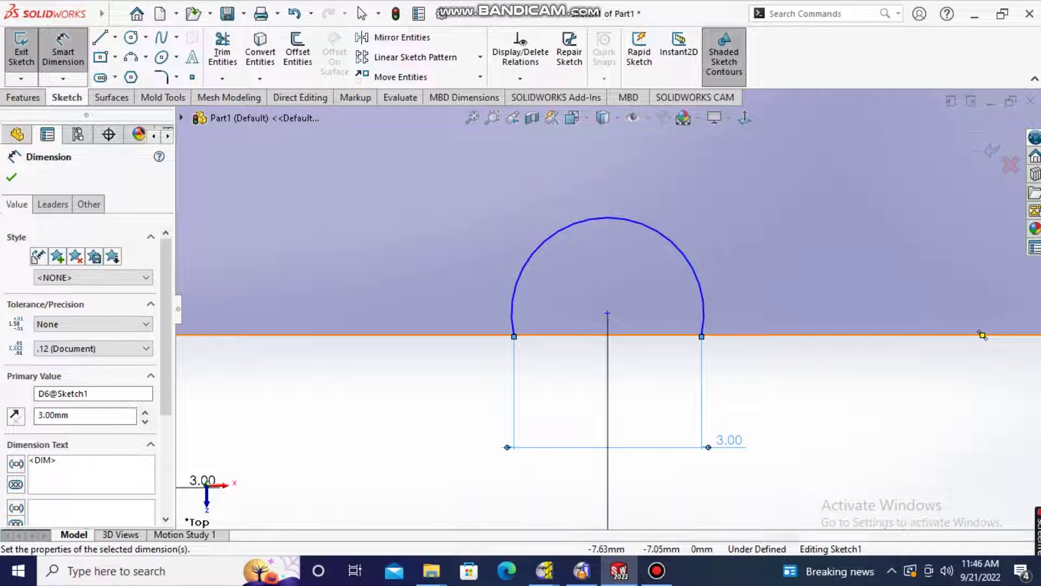
pyautogui.click(982, 335)
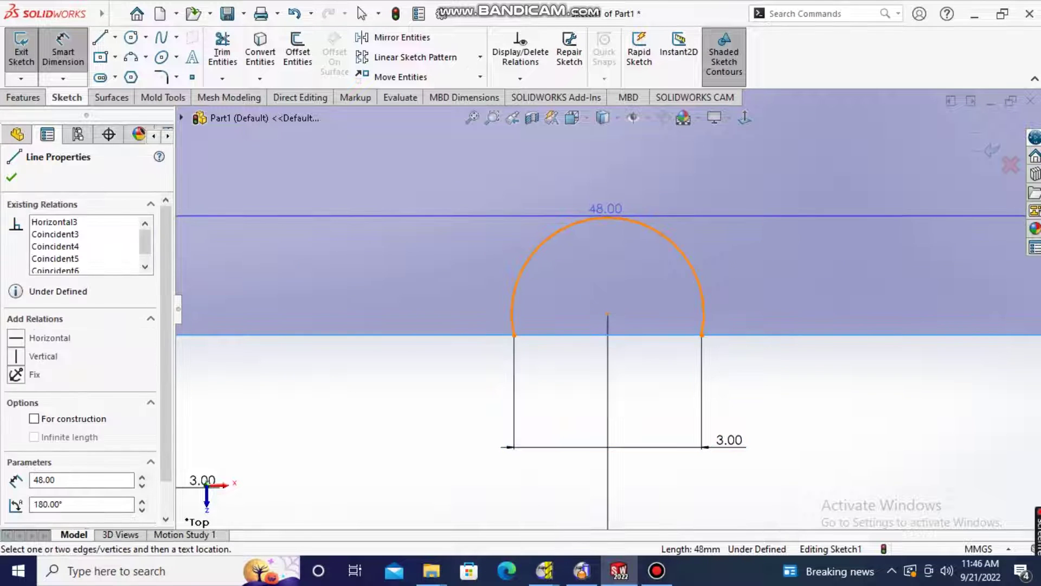
pyautogui.click(607, 218)
pyautogui.click(608, 239)
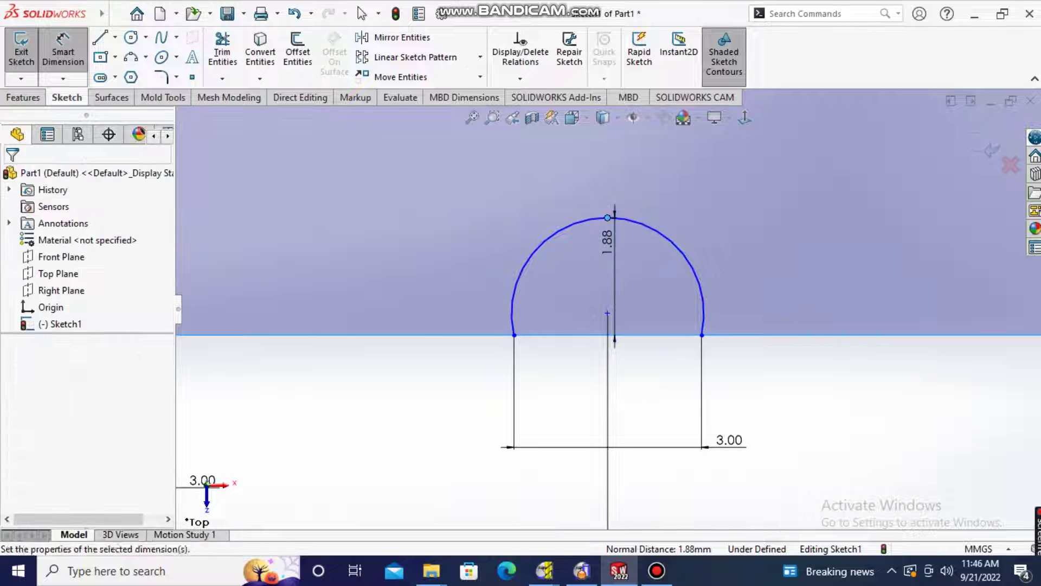
pyautogui.write('1.5')
pyautogui.press('Return')
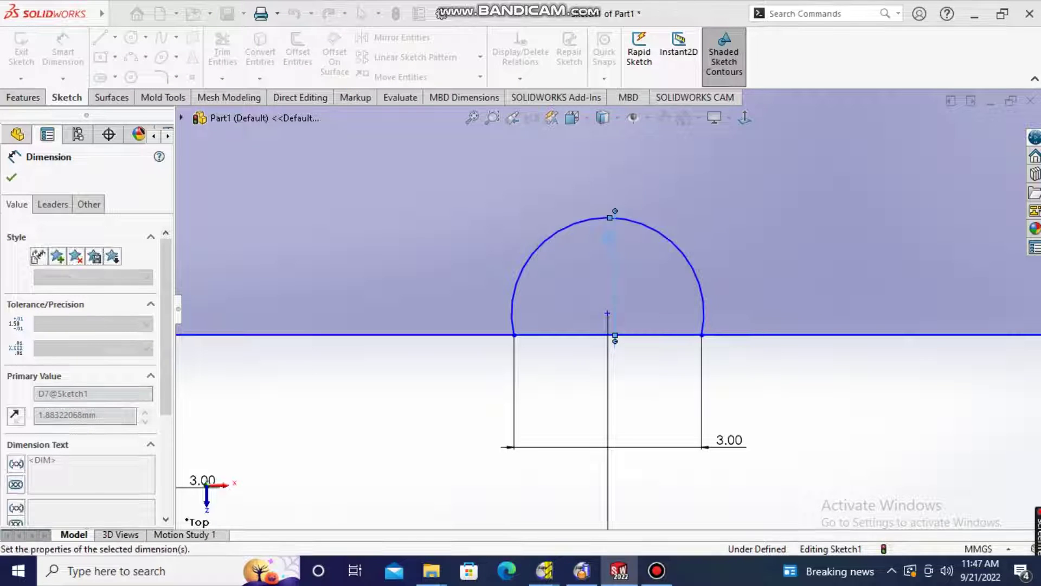
pyautogui.scroll(5, 608, 309)
pyautogui.press('Escape')
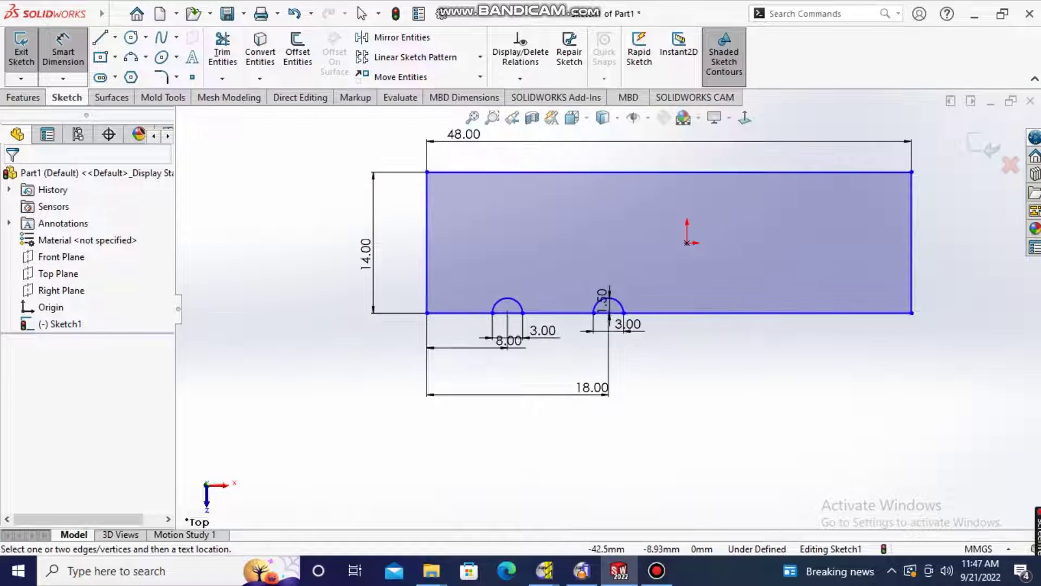
# Make the top edge's midpoint vertical with the origin
pyautogui.click(115, 37)
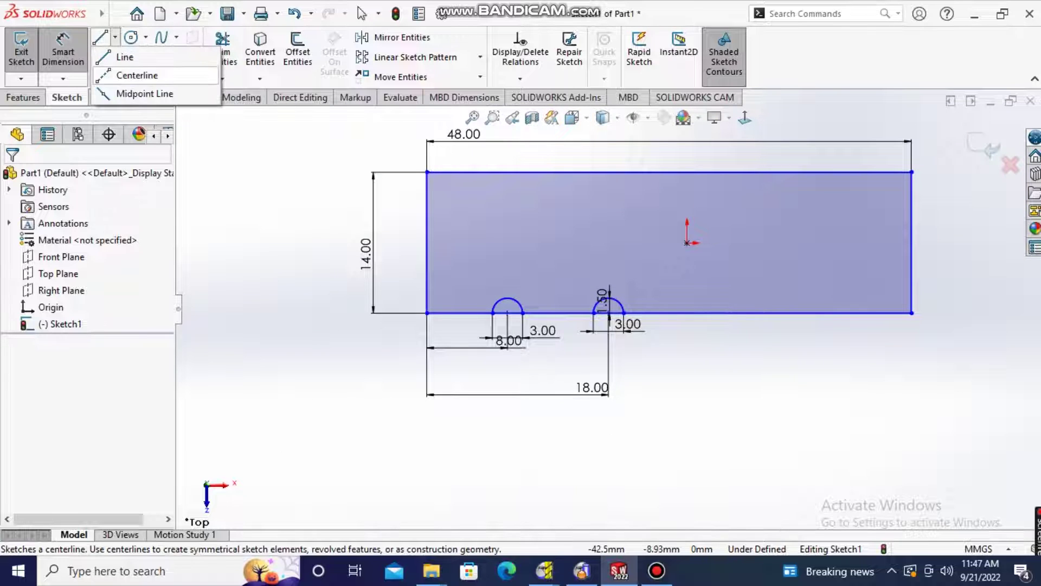
pyautogui.click(131, 75)
pyautogui.click(687, 243)
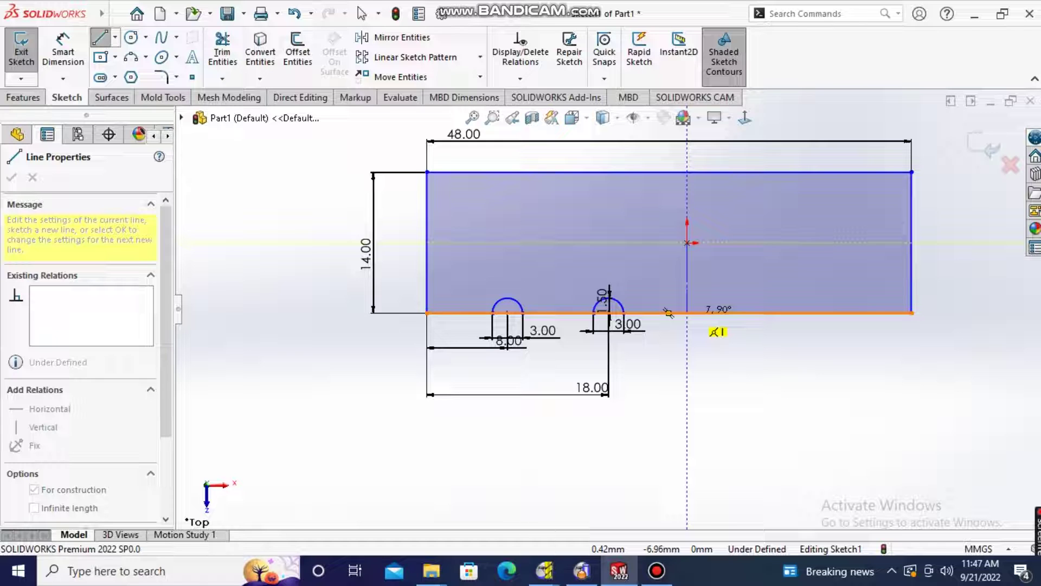
pyautogui.press('Escape')
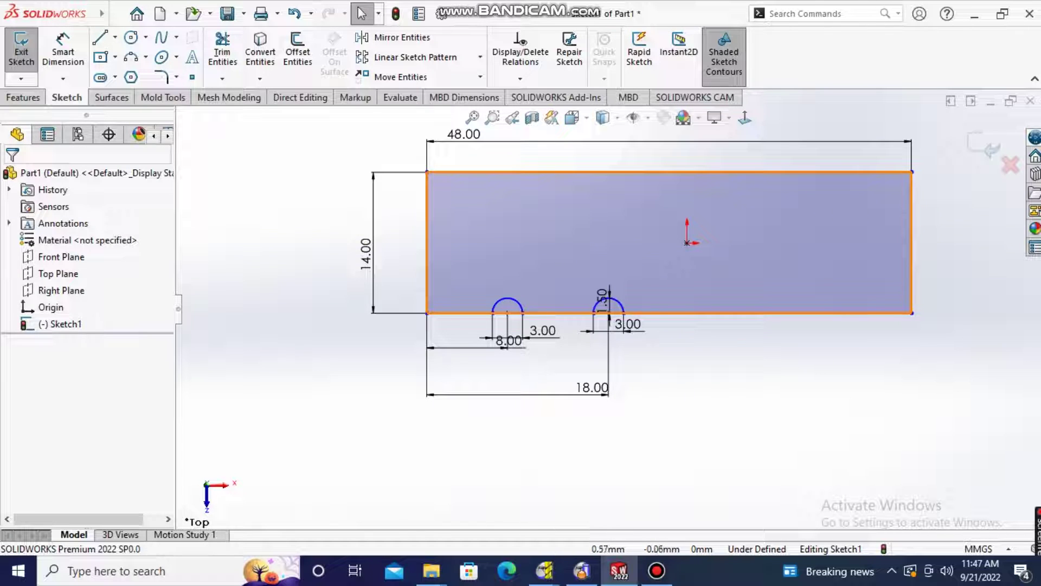
pyautogui.click(687, 242)
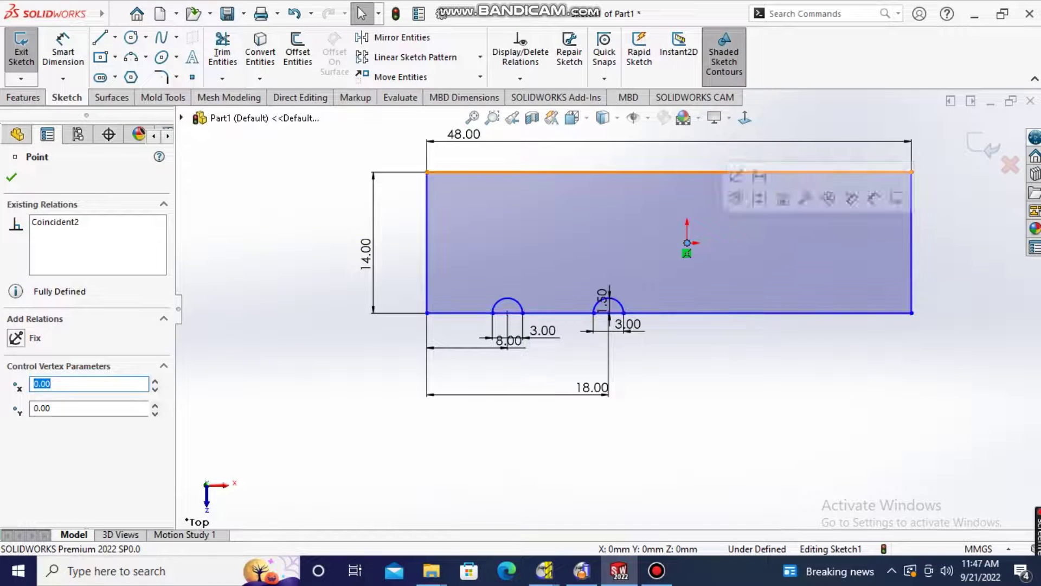
pyautogui.click(668, 172)
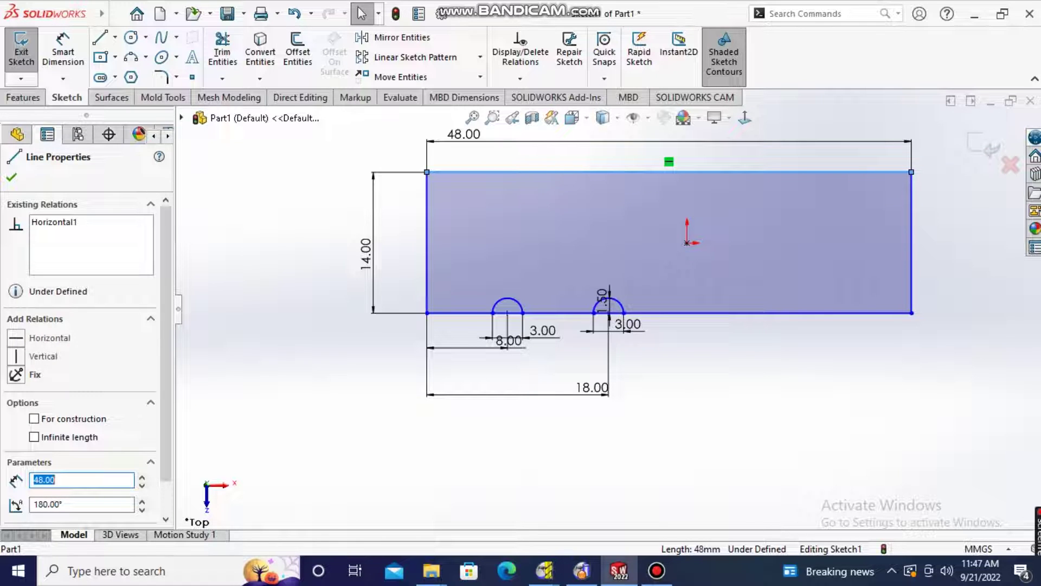
pyautogui.press('Escape')
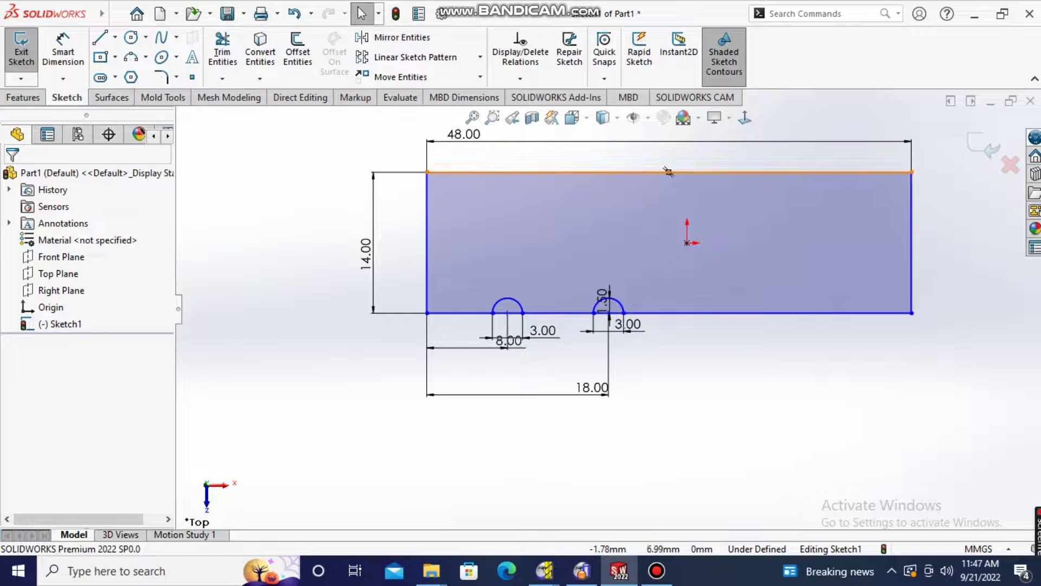
pyautogui.click(668, 171)
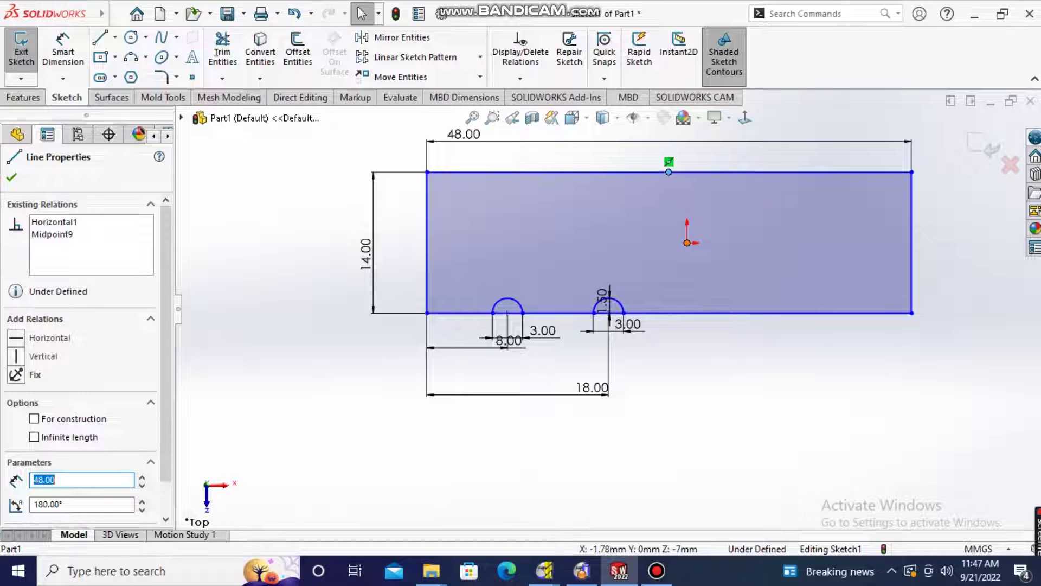
pyautogui.click(669, 171)
pyautogui.keyDown('ctrl'); pyautogui.click(687, 243); pyautogui.keyUp('ctrl')
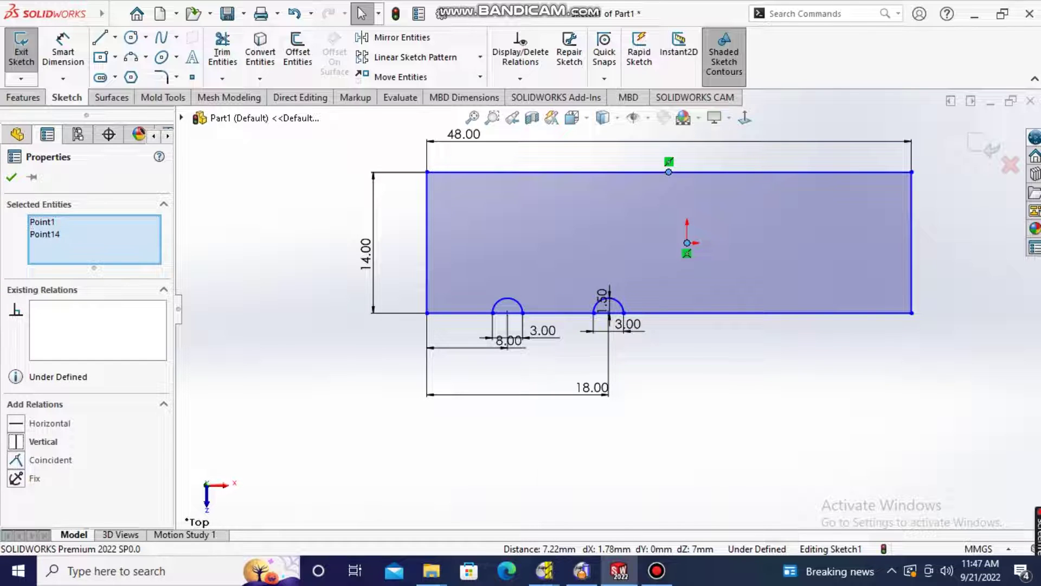
pyautogui.click(43, 441)
pyautogui.press('Escape')
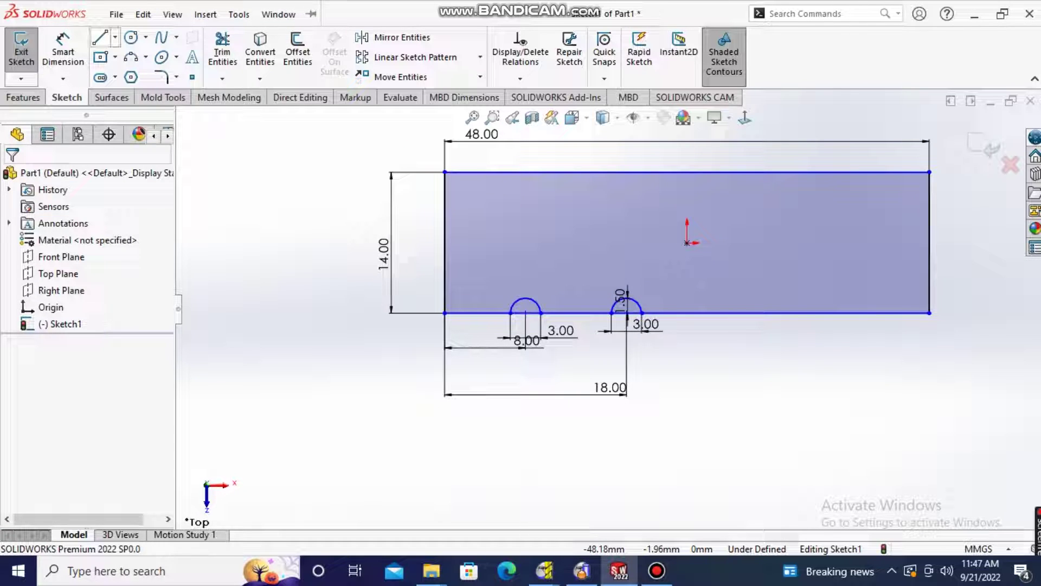
# Draw a vertical centerline from the origin down to the bar's bottom edge
pyautogui.click(115, 37)
pyautogui.click(135, 75)
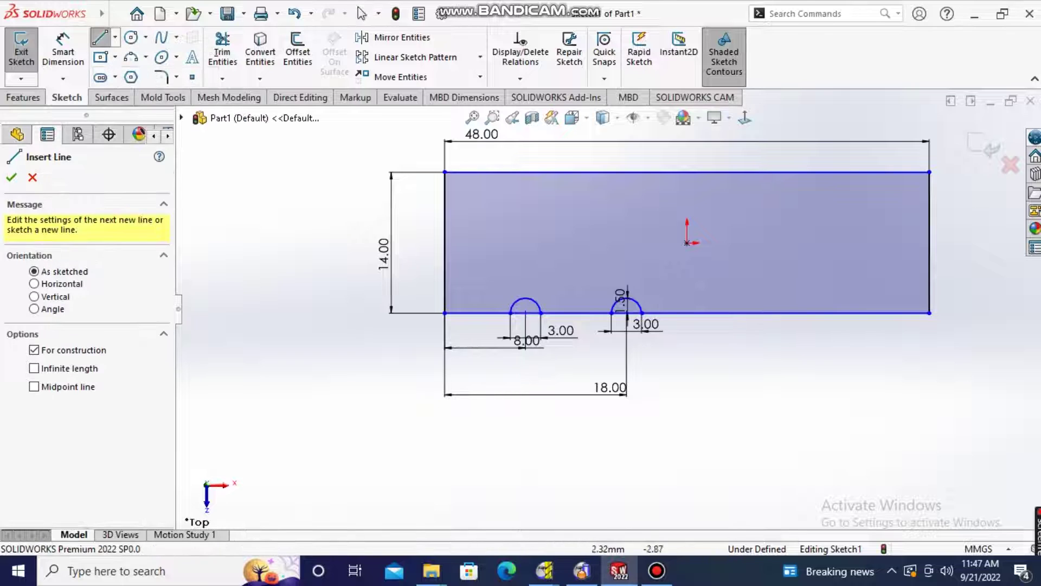
pyautogui.click(686, 242)
pyautogui.click(687, 313)
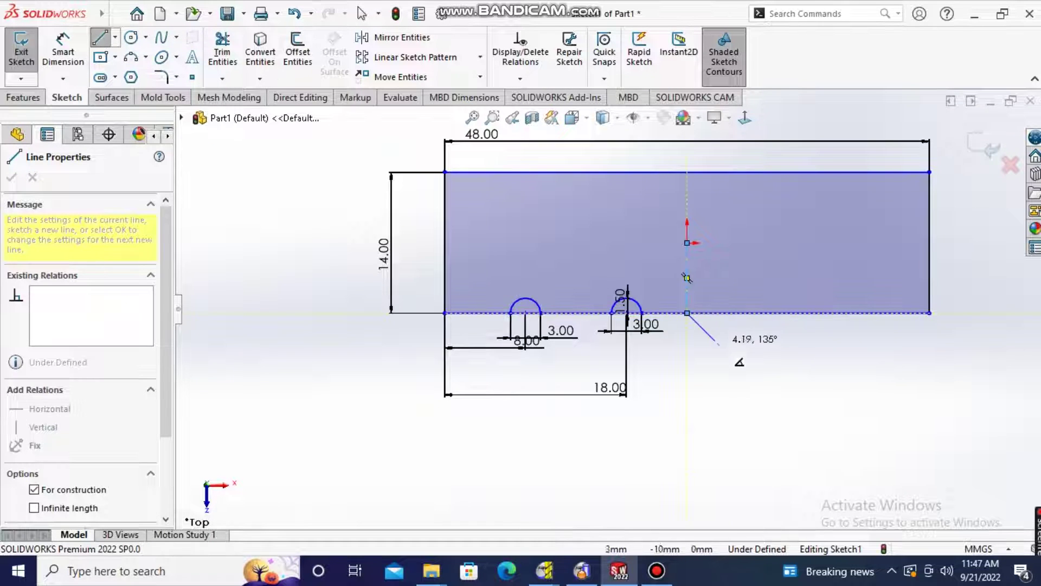
pyautogui.press('Escape')
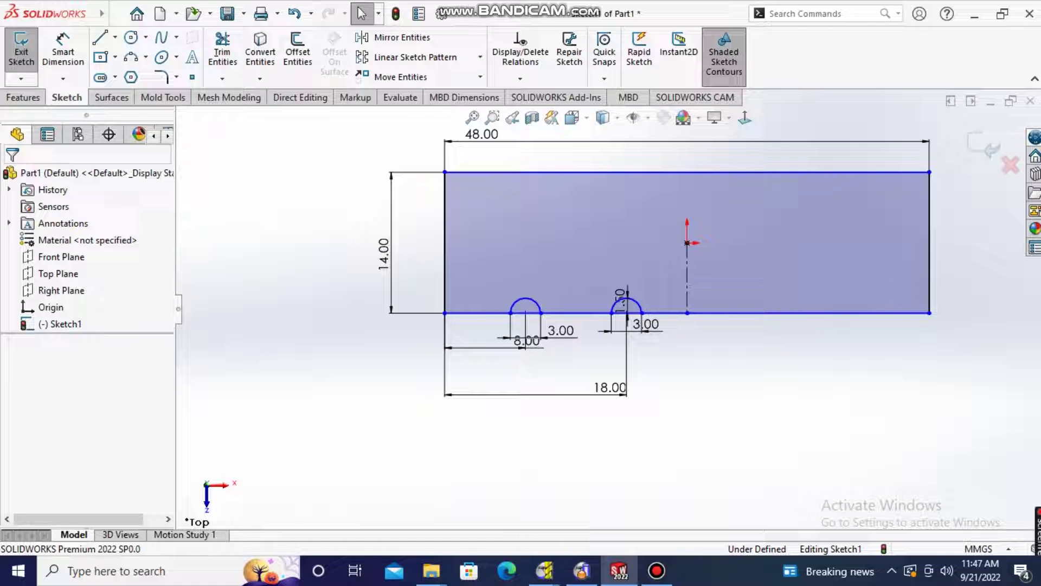
# Delete the left groove arc, confirming removal of its 8.00 and 3.00 dimensions
pyautogui.scroll(-2, 721, 298)
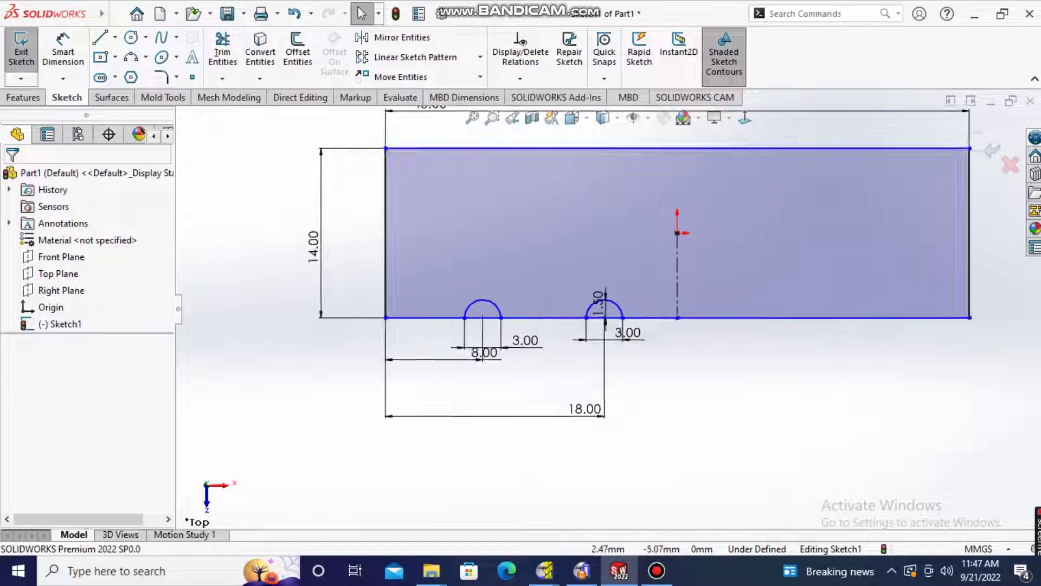
pyautogui.scroll(-3, 721, 298)
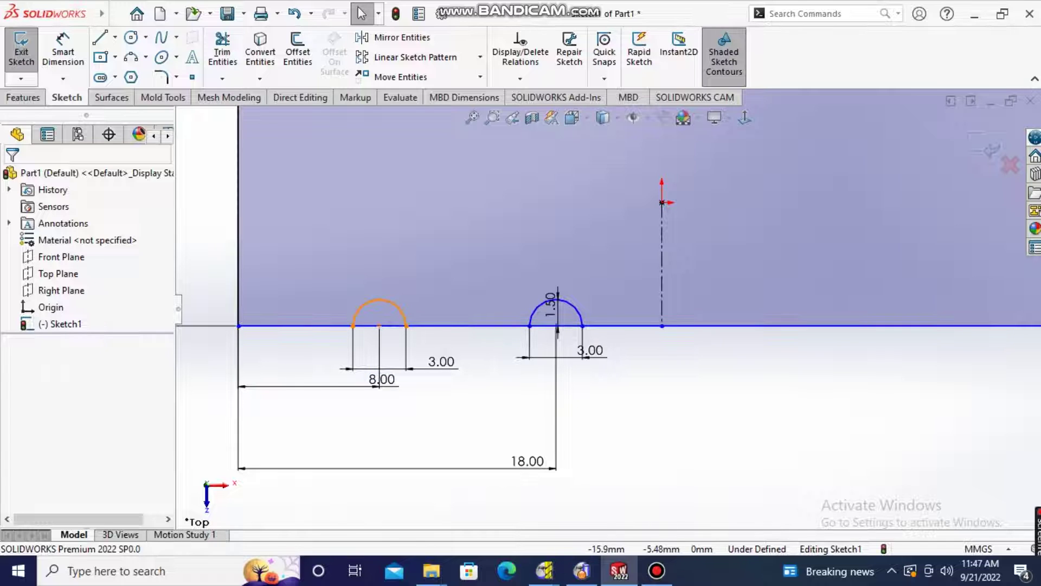
pyautogui.click(378, 299)
pyautogui.press('Delete')
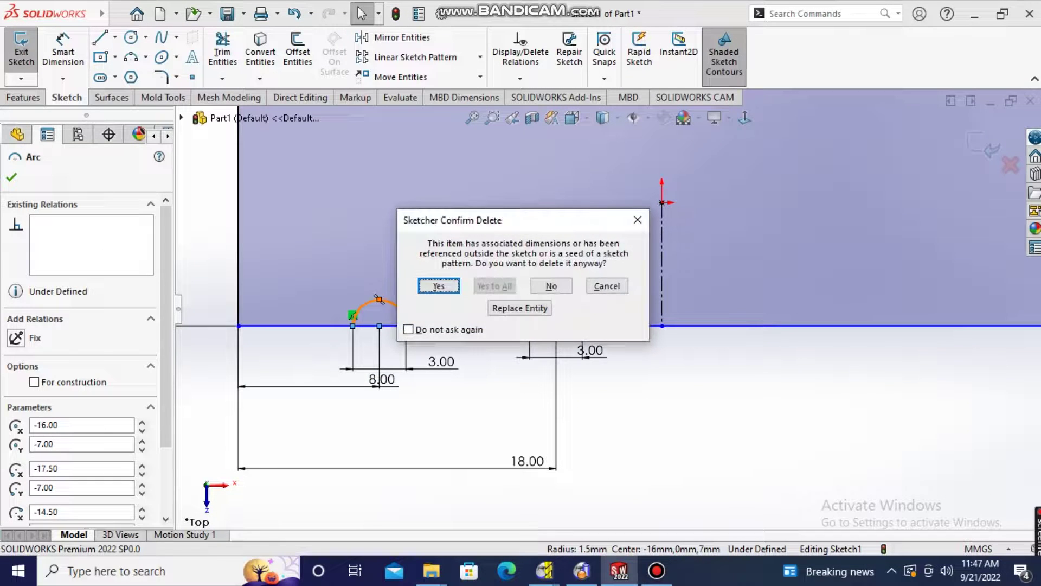
pyautogui.press('Return')
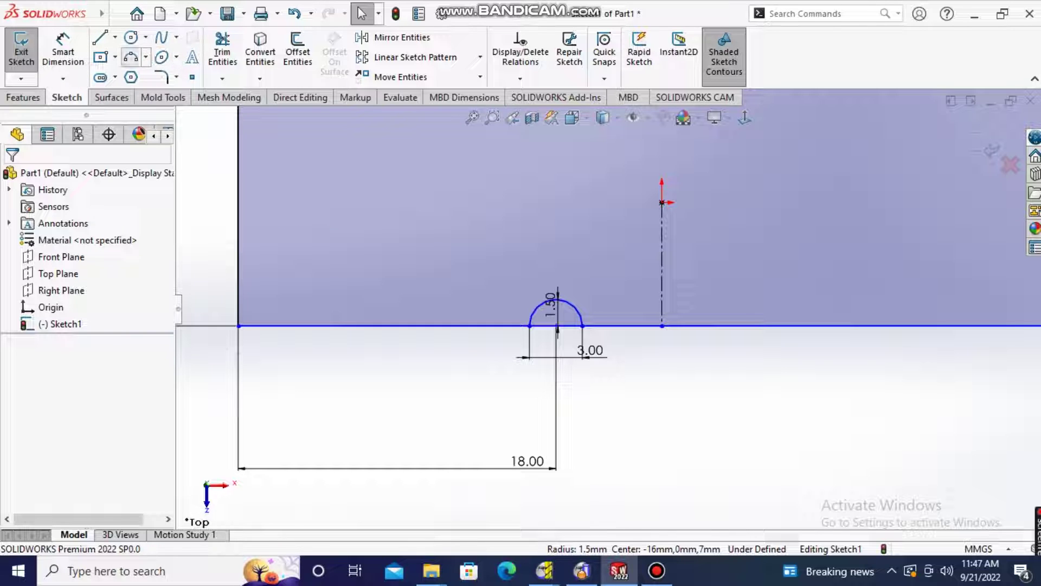
pyautogui.click(130, 57)
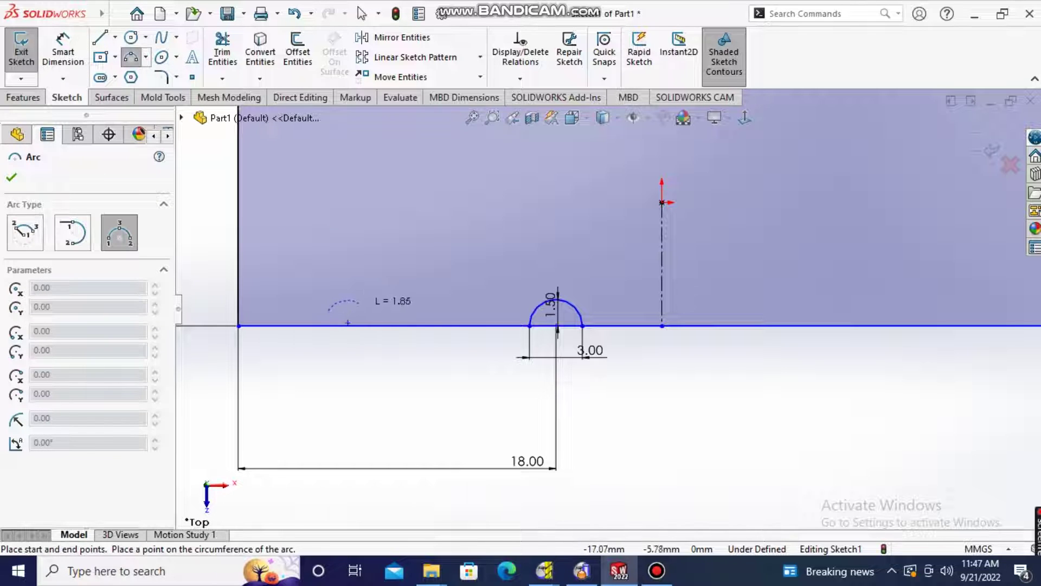
# Redraw the left groove as a three-point arc 3 mm wide
pyautogui.click(366, 310)
pyautogui.click(346, 291)
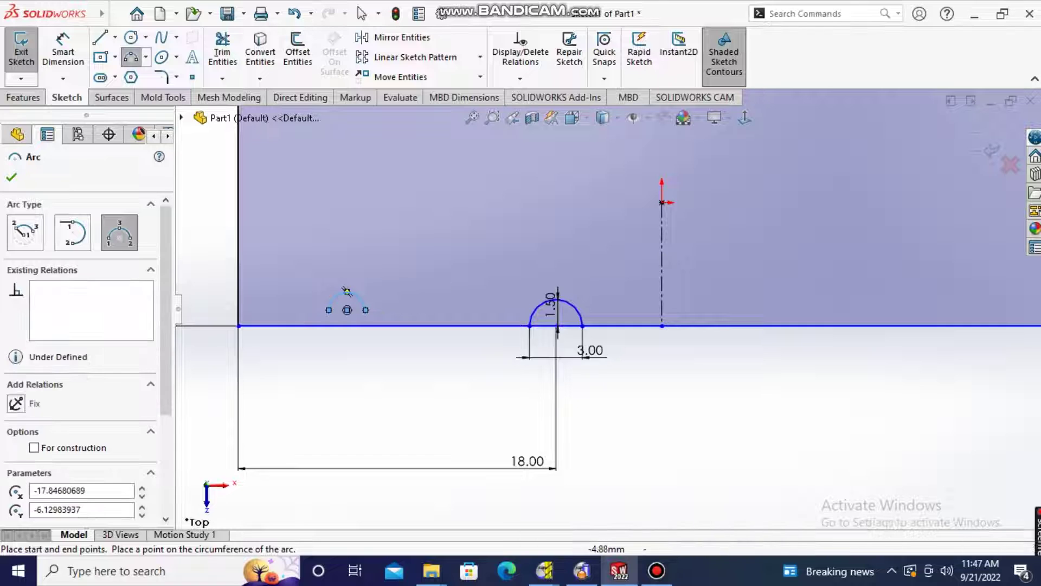
pyautogui.press('Escape')
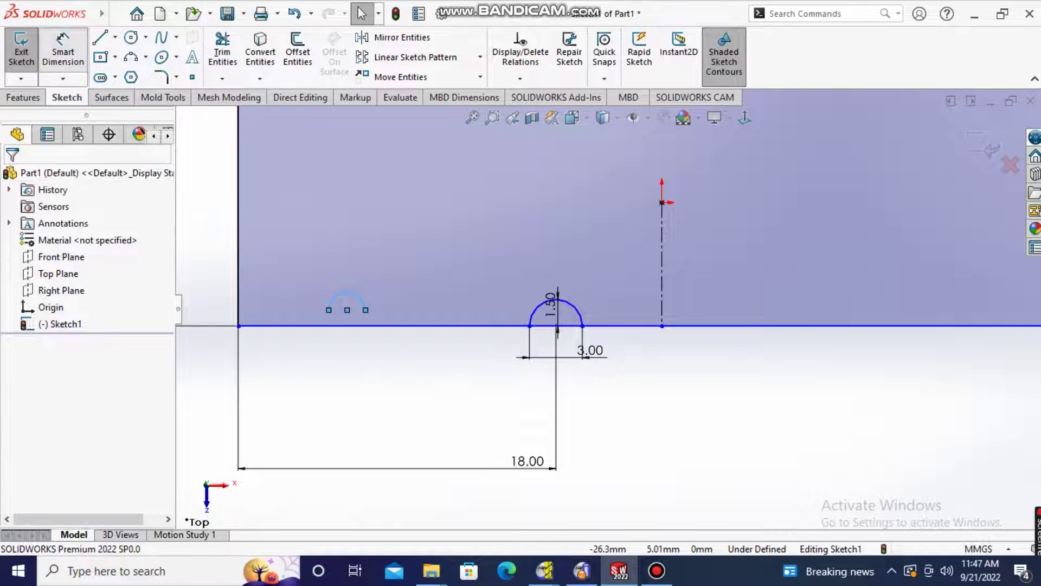
pyautogui.click(62, 51)
pyautogui.click(328, 310)
pyautogui.click(366, 309)
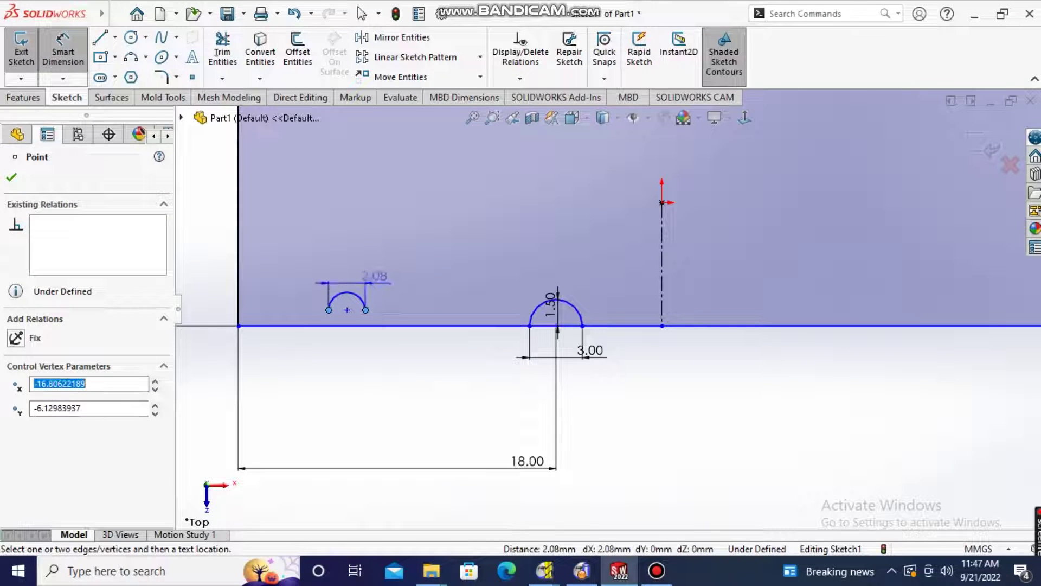
pyautogui.click(377, 275)
pyautogui.write('3')
pyautogui.press('Return')
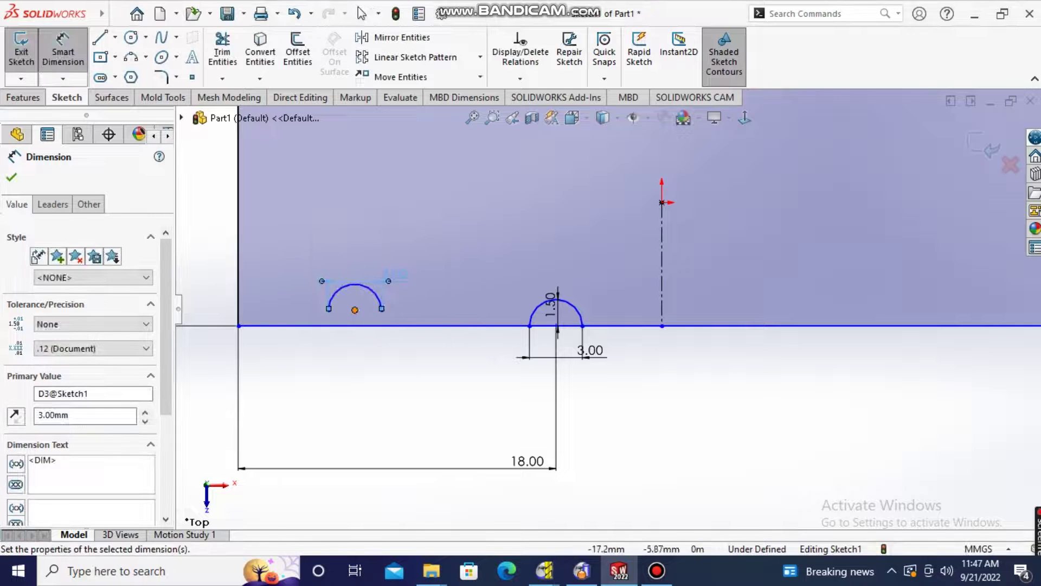
# Give the arc a 1.50 mm height and centre it 8 mm from the left corner
pyautogui.click(354, 310)
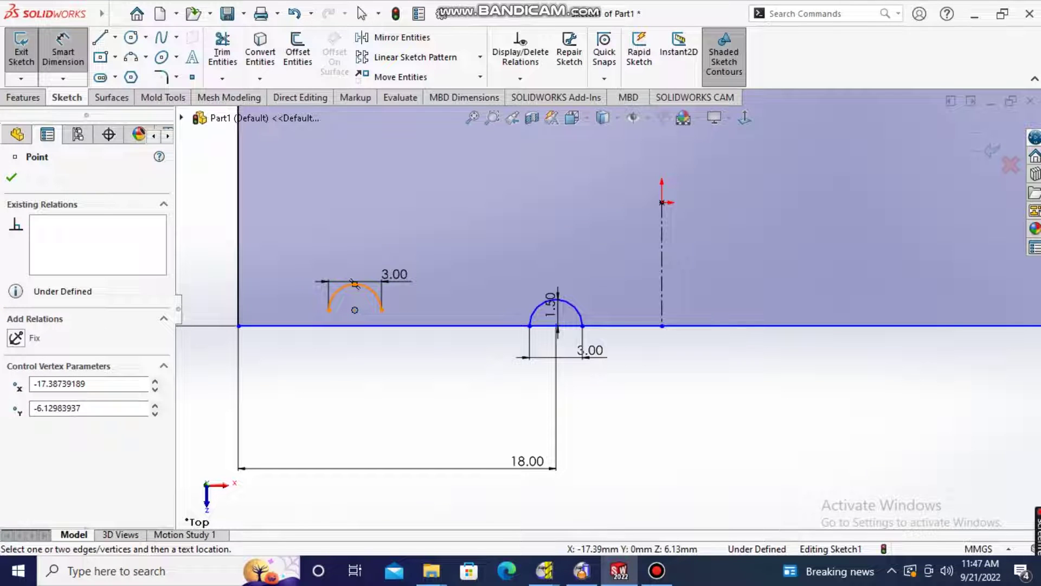
pyautogui.click(355, 310)
pyautogui.click(357, 244)
pyautogui.press('Return')
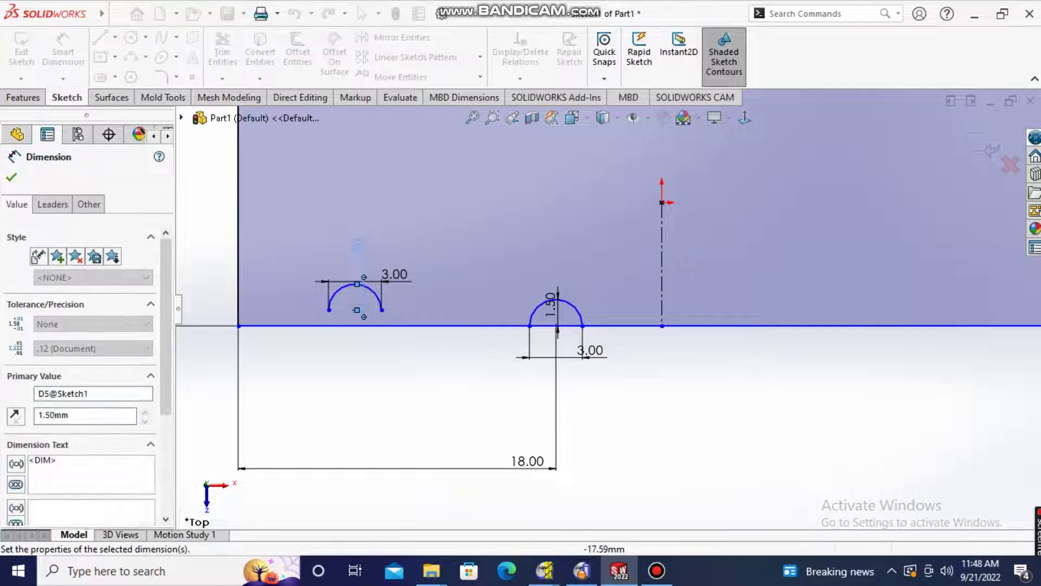
pyautogui.press('Escape')
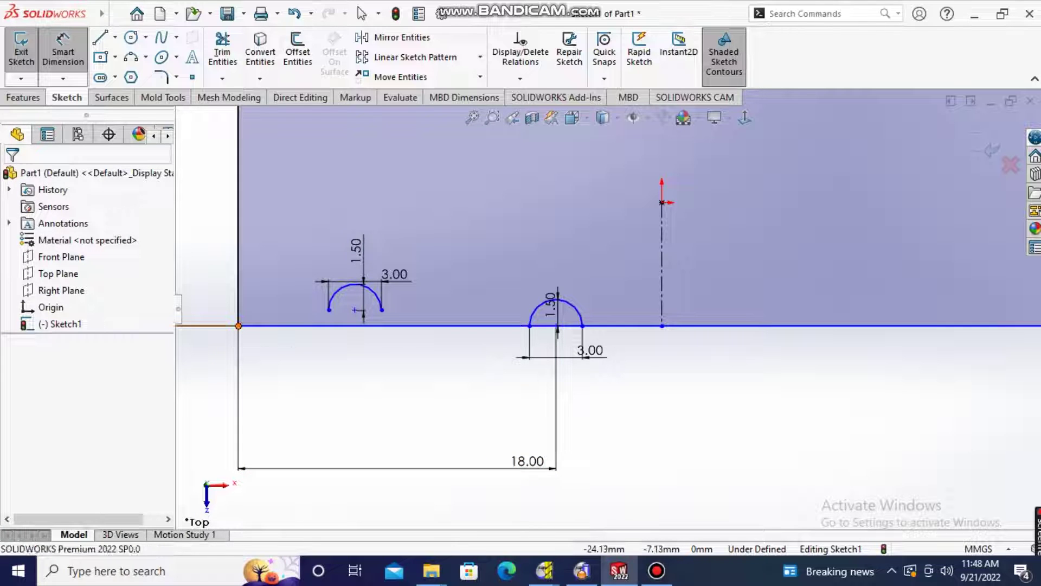
pyautogui.click(239, 325)
pyautogui.click(355, 309)
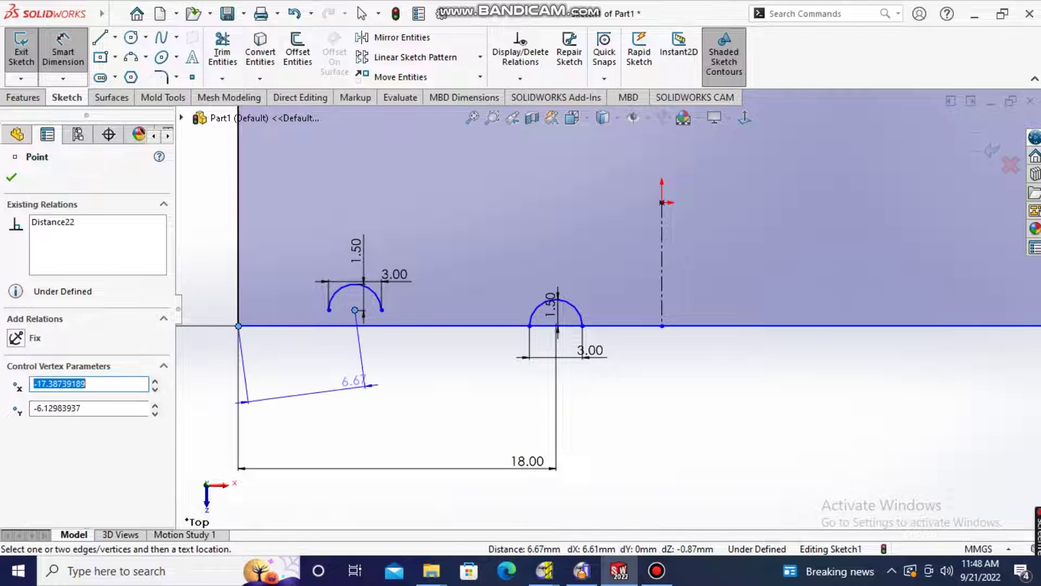
pyautogui.click(328, 375)
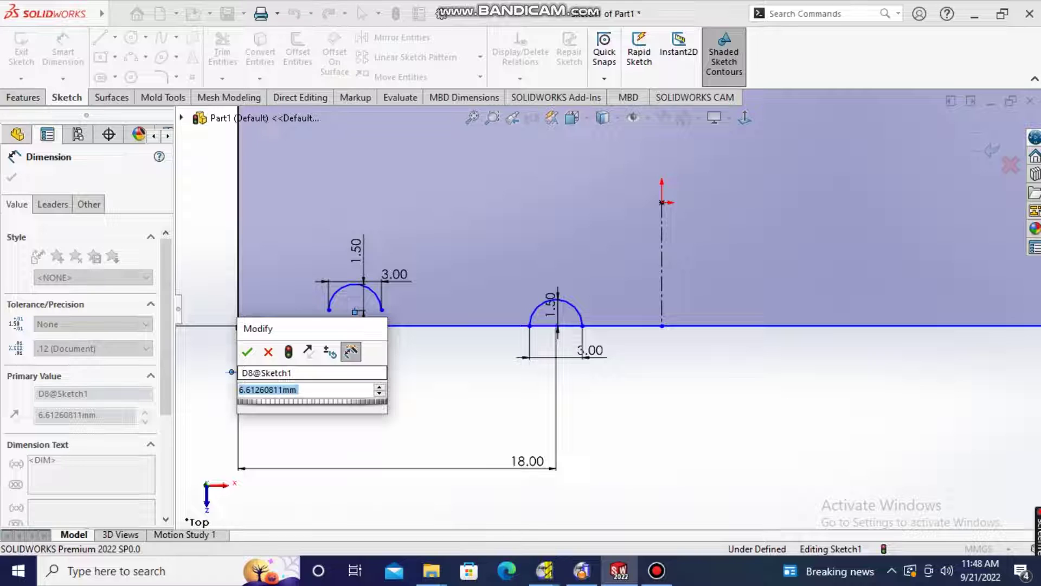
pyautogui.write('8')
pyautogui.press('Return')
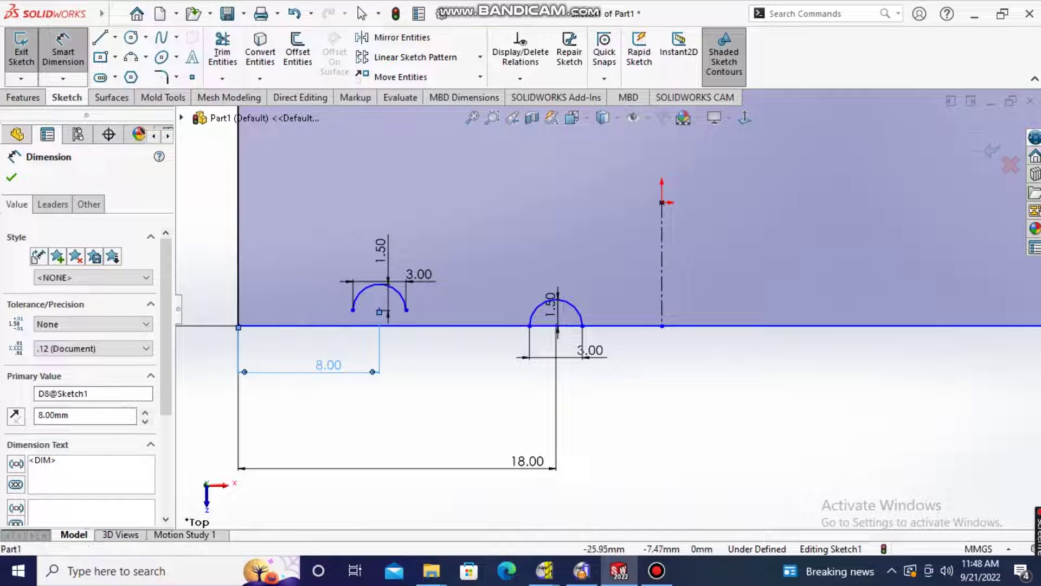
# Add vertical lines from both arc endpoints down to the base line
pyautogui.click(99, 37)
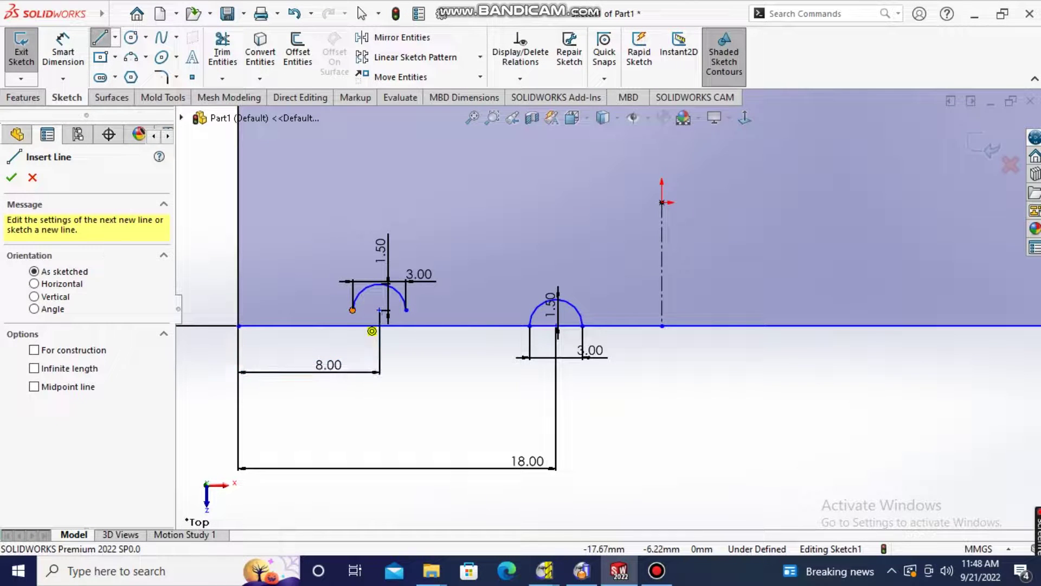
pyautogui.click(353, 309)
pyautogui.click(661, 326)
pyautogui.press('Escape')
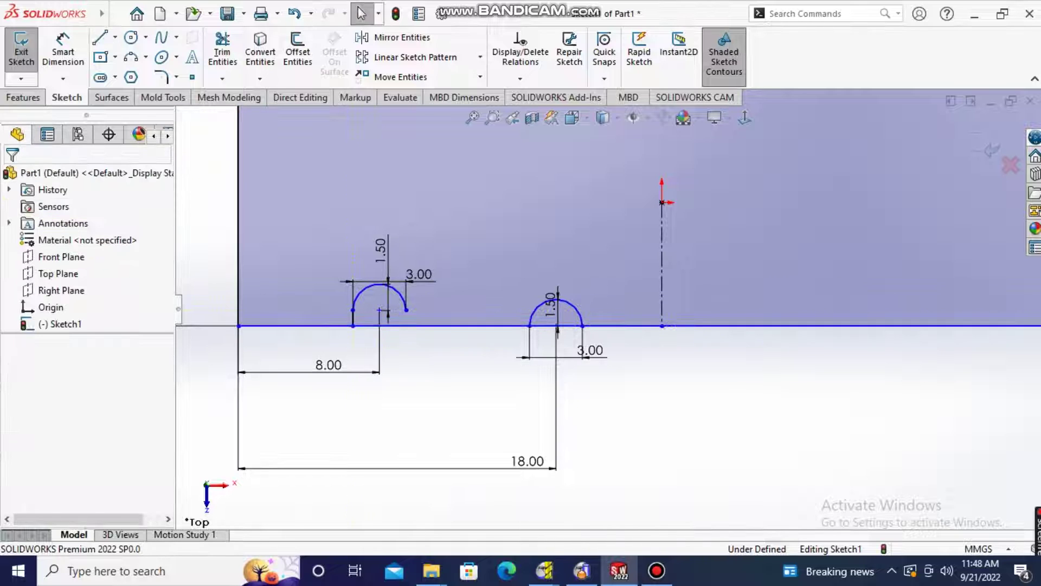
pyautogui.click(100, 37)
pyautogui.scroll(-2, 380, 314)
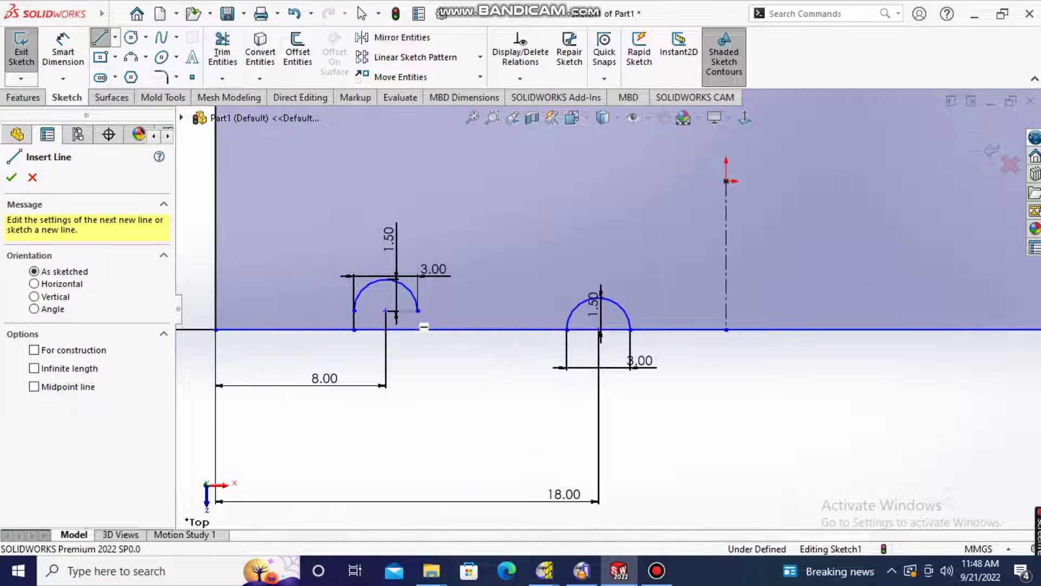
pyautogui.click(417, 311)
pyautogui.click(418, 329)
pyautogui.press('Escape')
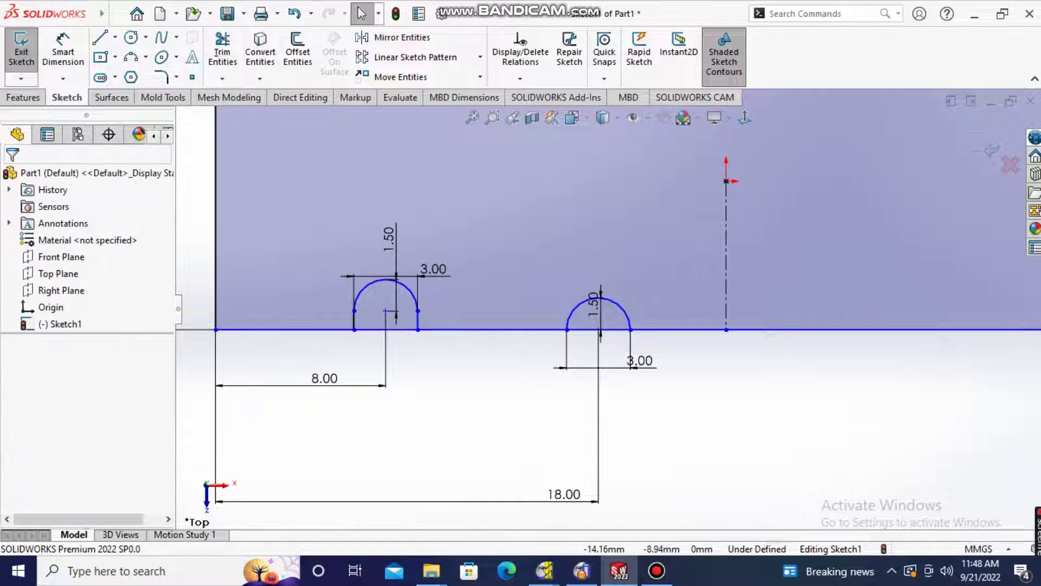
pyautogui.scroll(2, 609, 307)
pyautogui.scroll(-2, 778, 328)
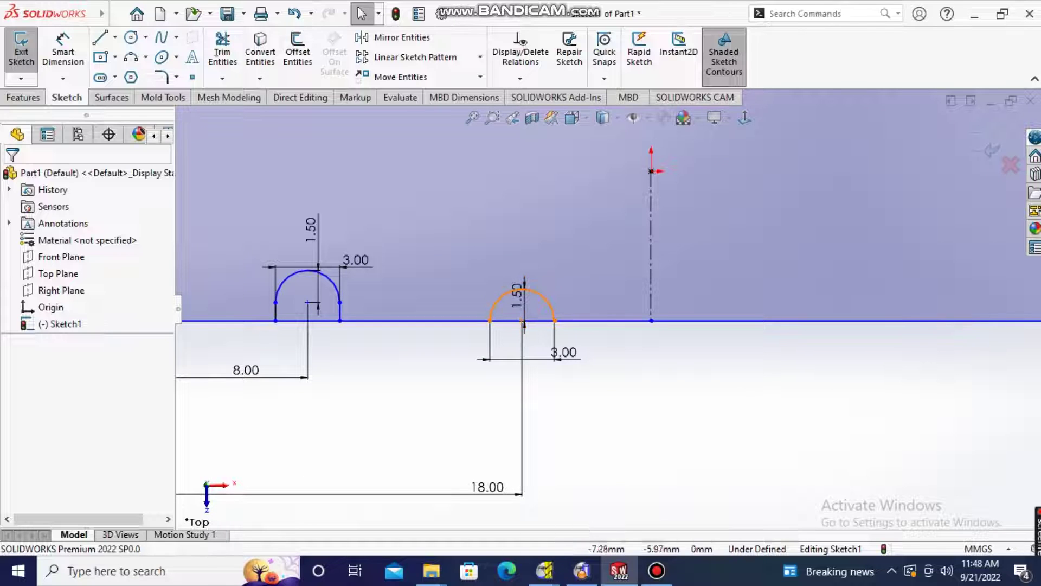
# Delete the right groove arc and redraw it as a new three-point arc
pyautogui.click(507, 298)
pyautogui.press('Delete')
pyautogui.press('Return')
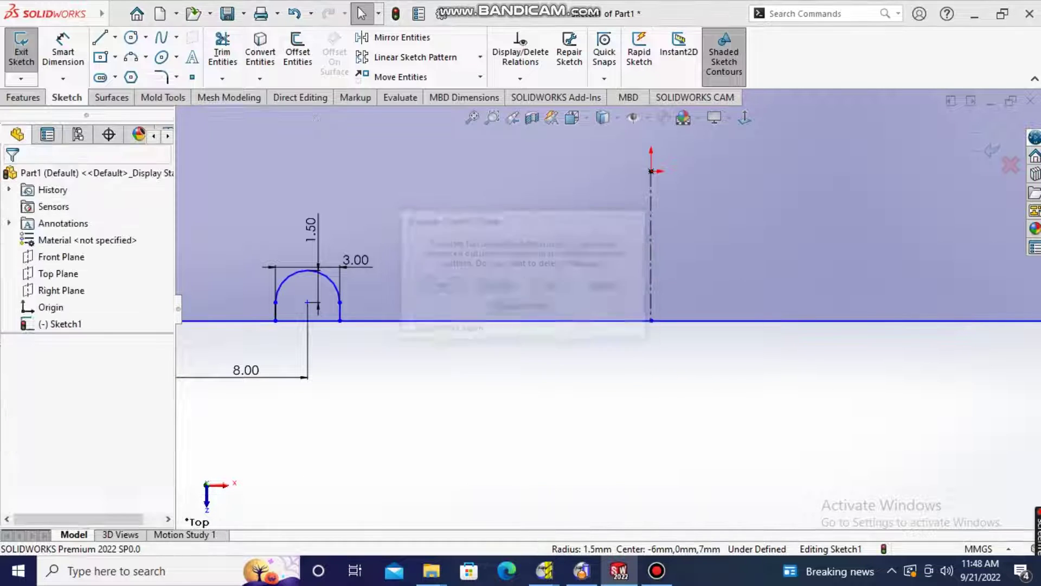
pyautogui.click(131, 57)
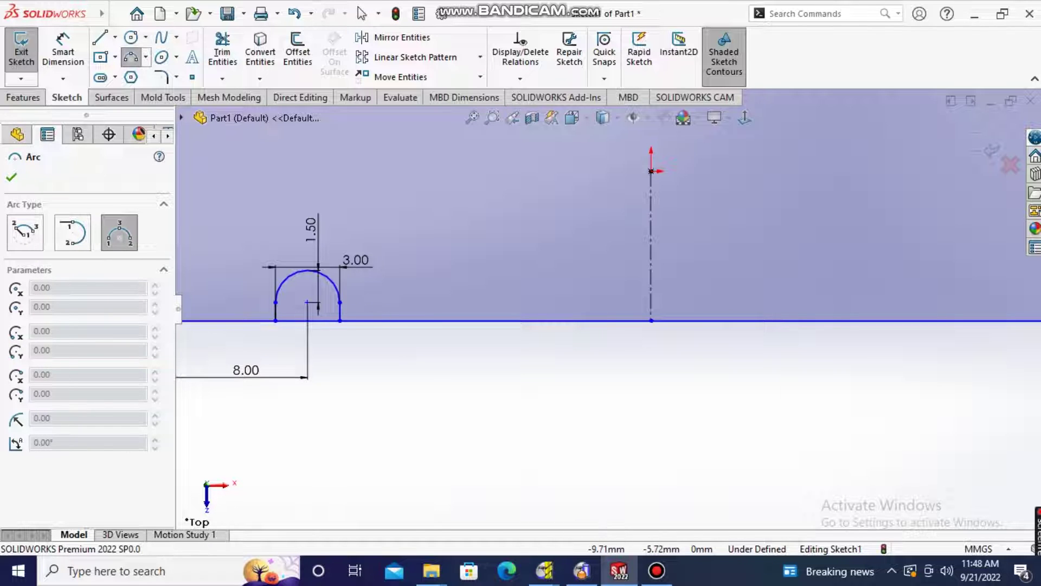
pyautogui.click(476, 319)
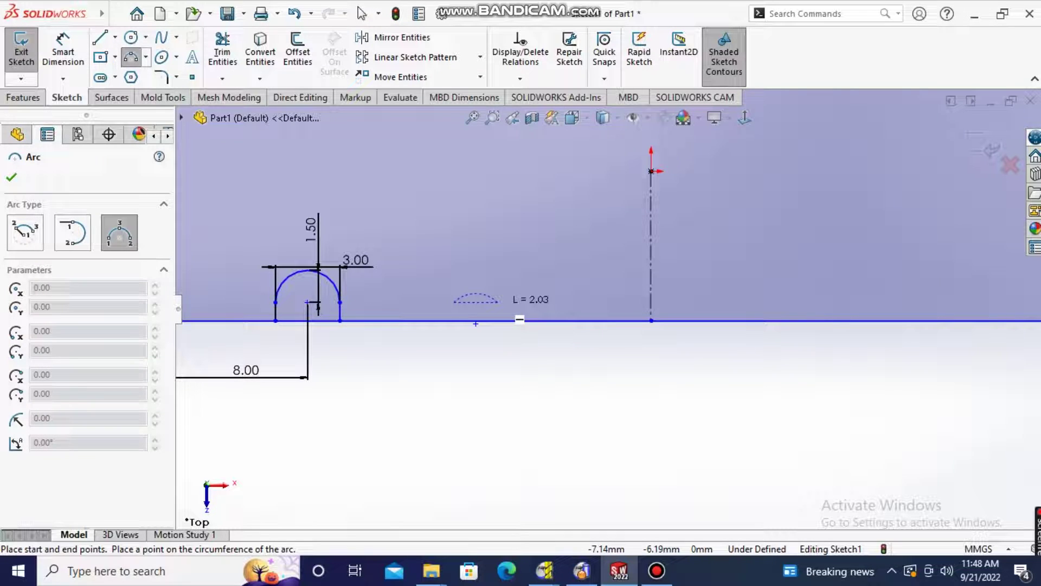
pyautogui.click(475, 280)
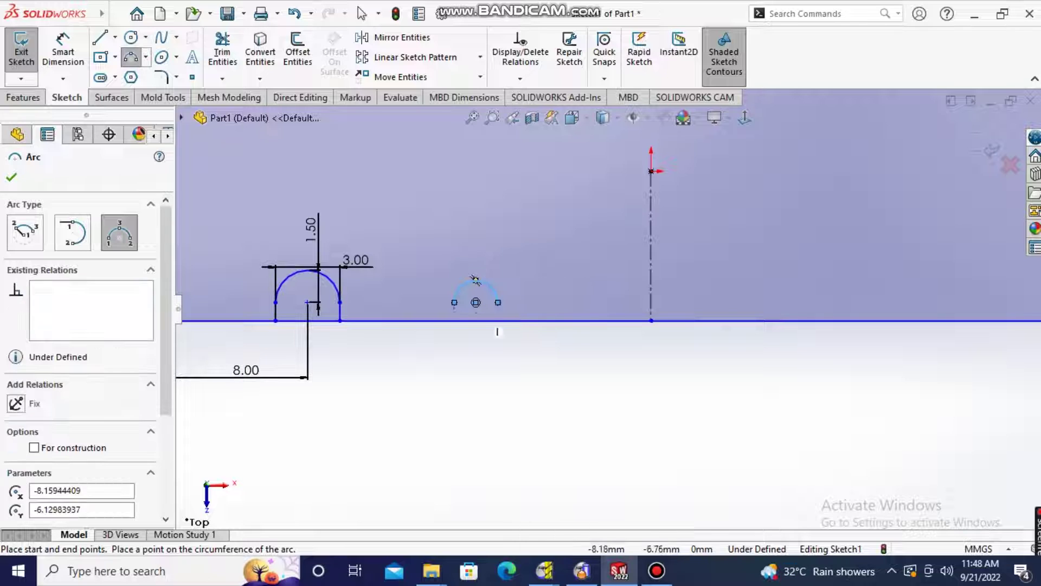
pyautogui.press('Escape')
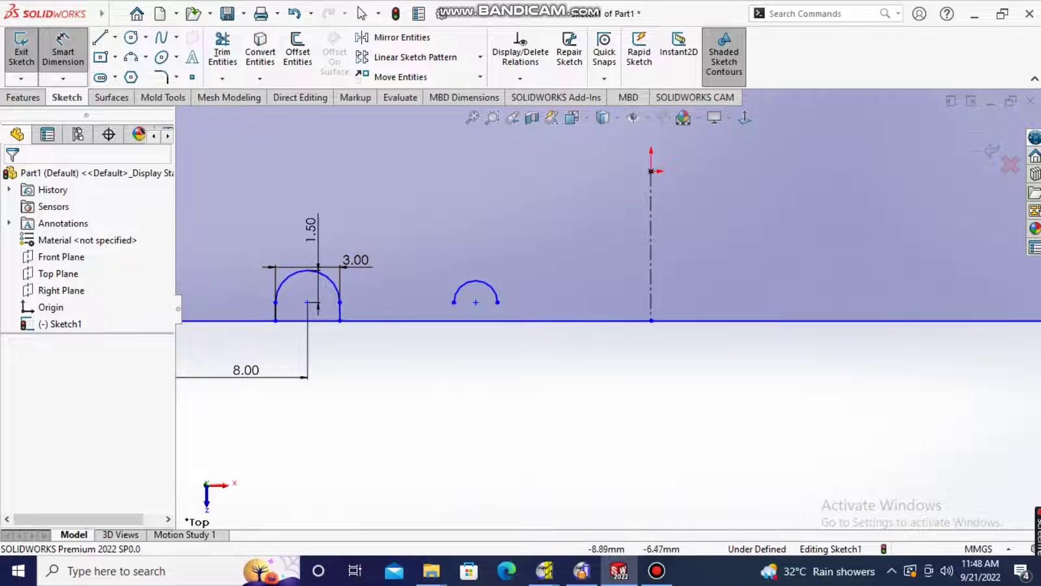
# Dimension the right arch 3 wide and 1.50 high
pyautogui.click(454, 302)
pyautogui.keyDown('ctrl'); pyautogui.click(497, 302); pyautogui.keyUp('ctrl')
pyautogui.click(63, 54)
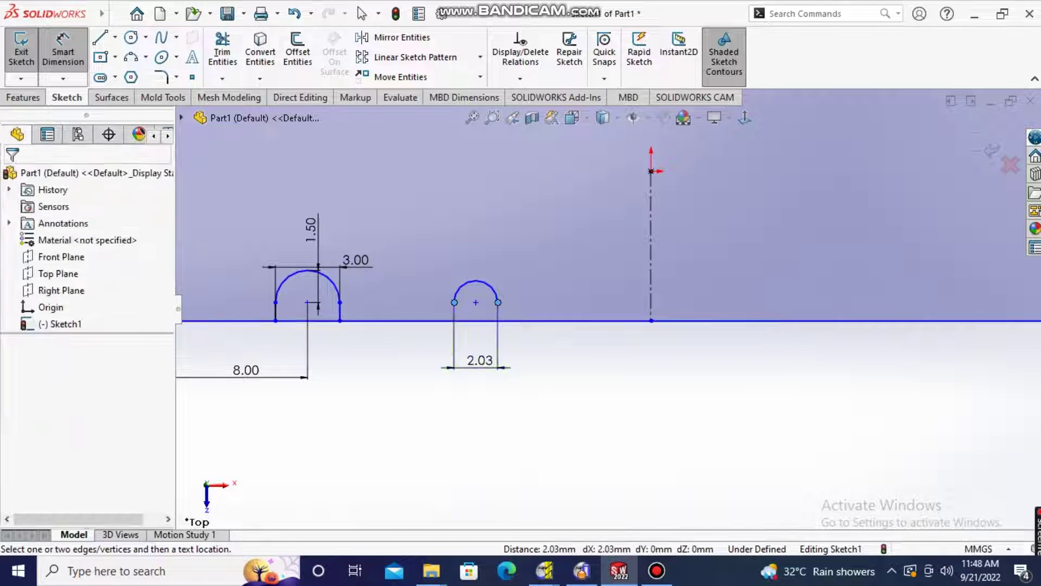
pyautogui.click(477, 360)
pyautogui.write('3')
pyautogui.press('Return')
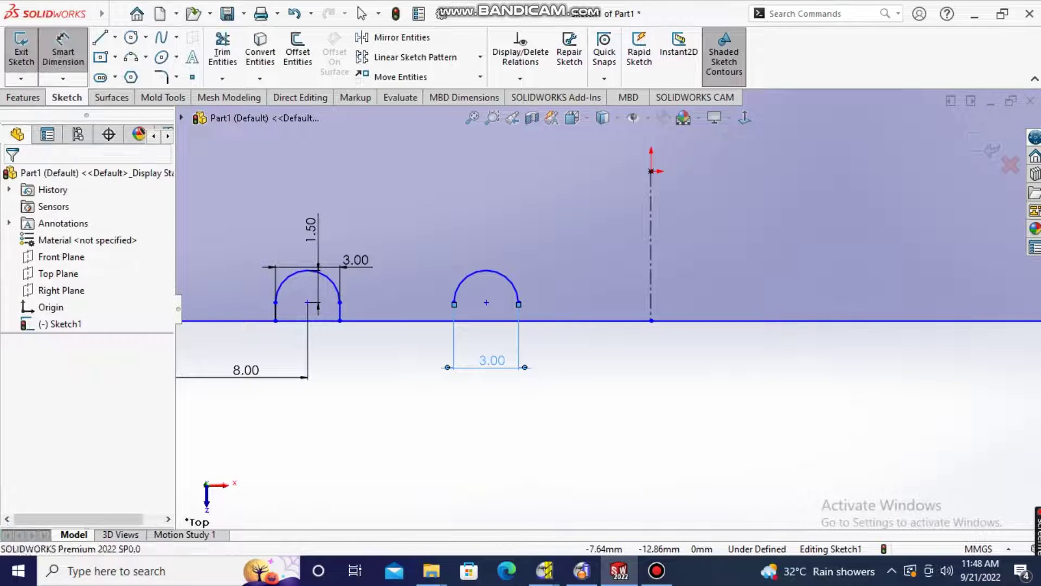
pyautogui.click(487, 302)
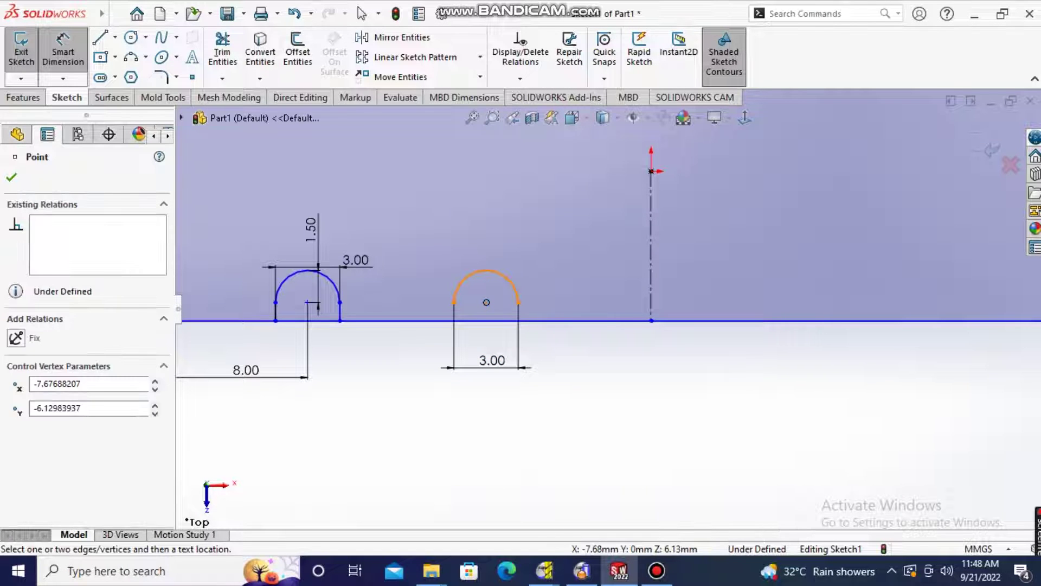
pyautogui.click(486, 270)
pyautogui.click(484, 239)
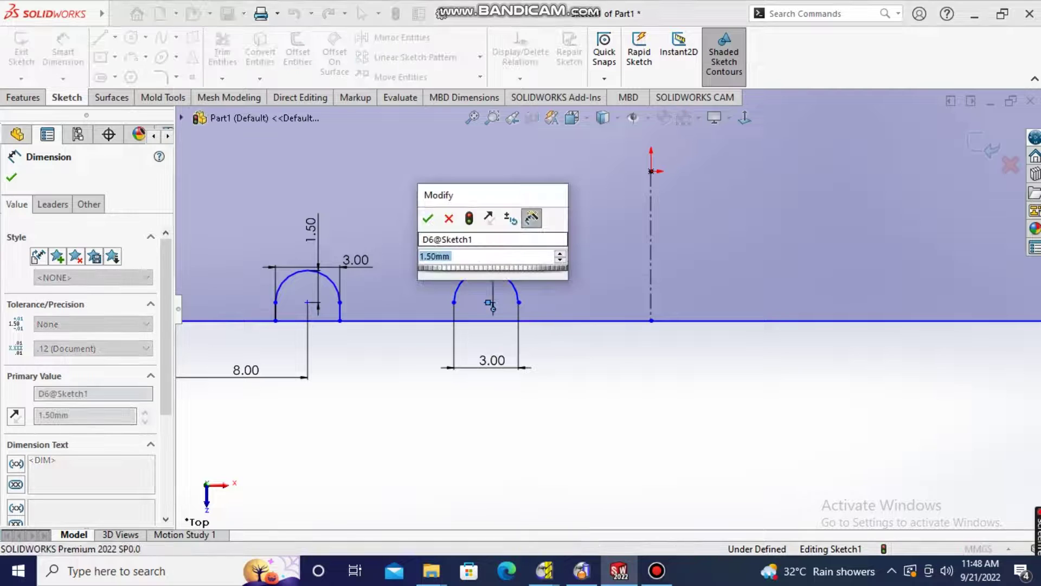
pyautogui.press('Return')
# Place the right arch's centre 18 from the bar's left edge
pyautogui.press('z')
pyautogui.click(335, 227)
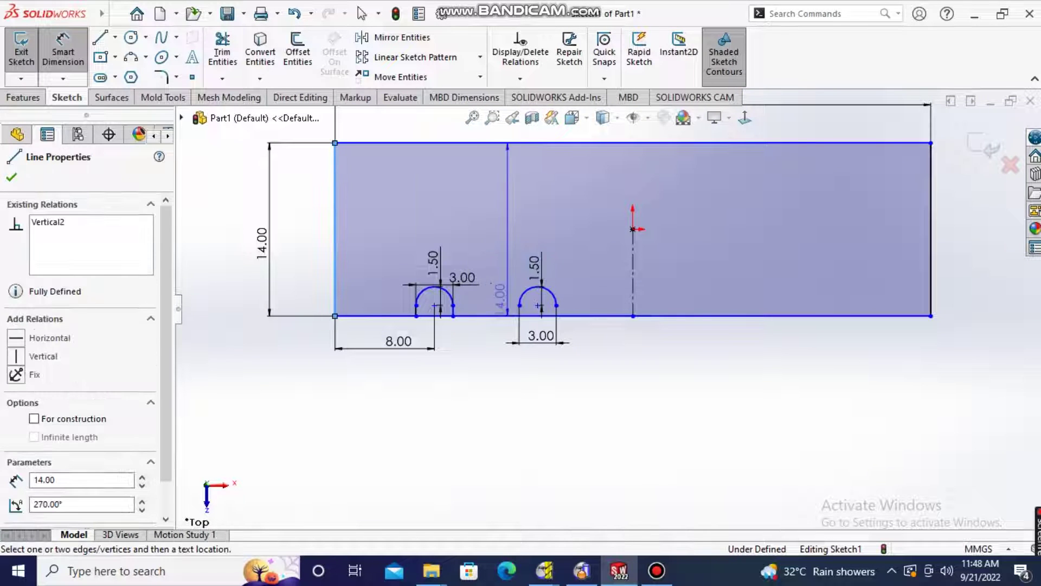
pyautogui.click(537, 305)
pyautogui.click(491, 396)
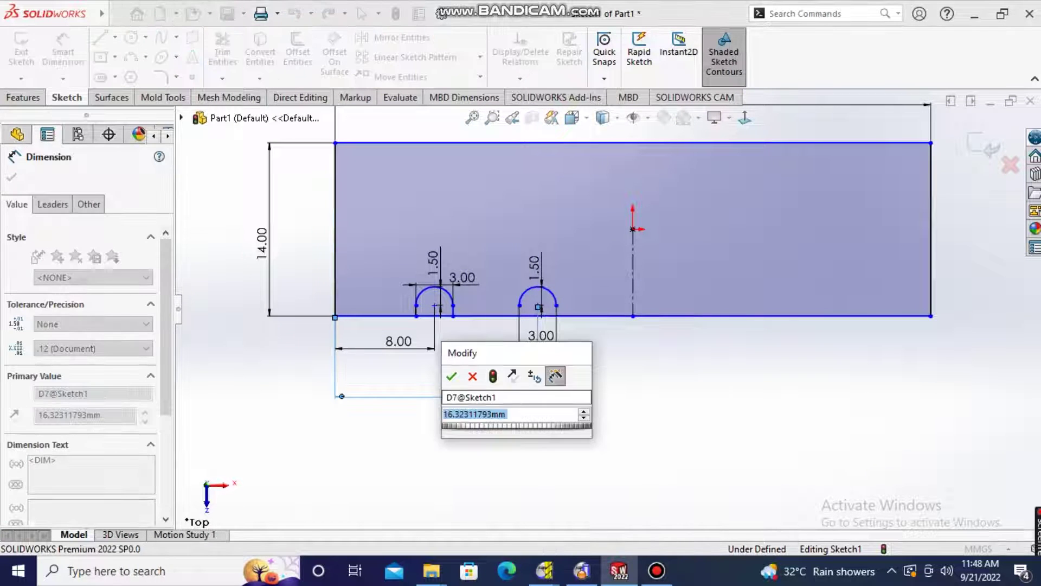
pyautogui.write('18')
pyautogui.press('Return')
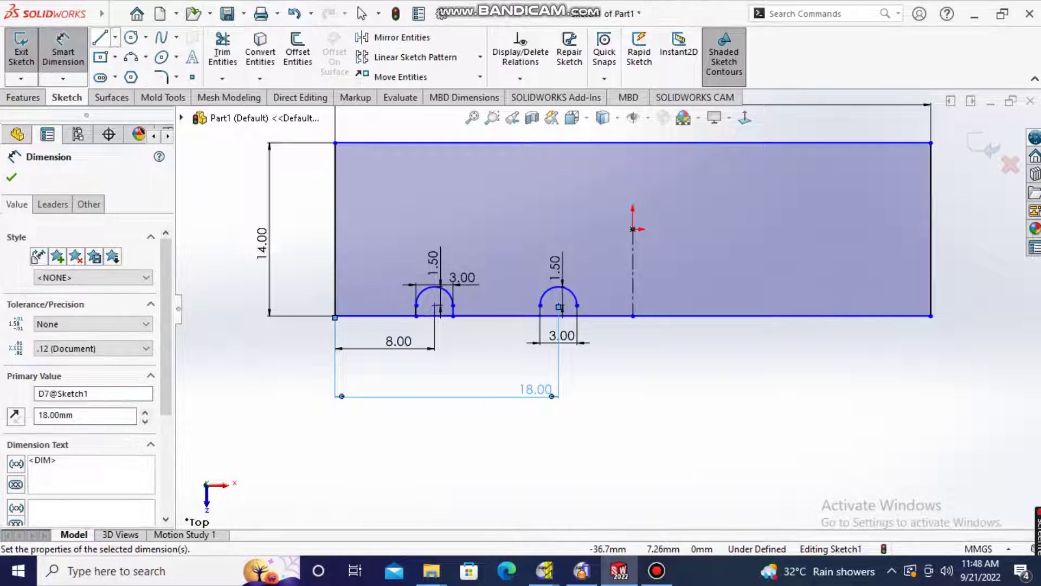
# Draw two vertical lines joining the right arch to the bottom edge
pyautogui.press('l')
pyautogui.scroll(-3, 511, 297)
pyautogui.click(594, 329)
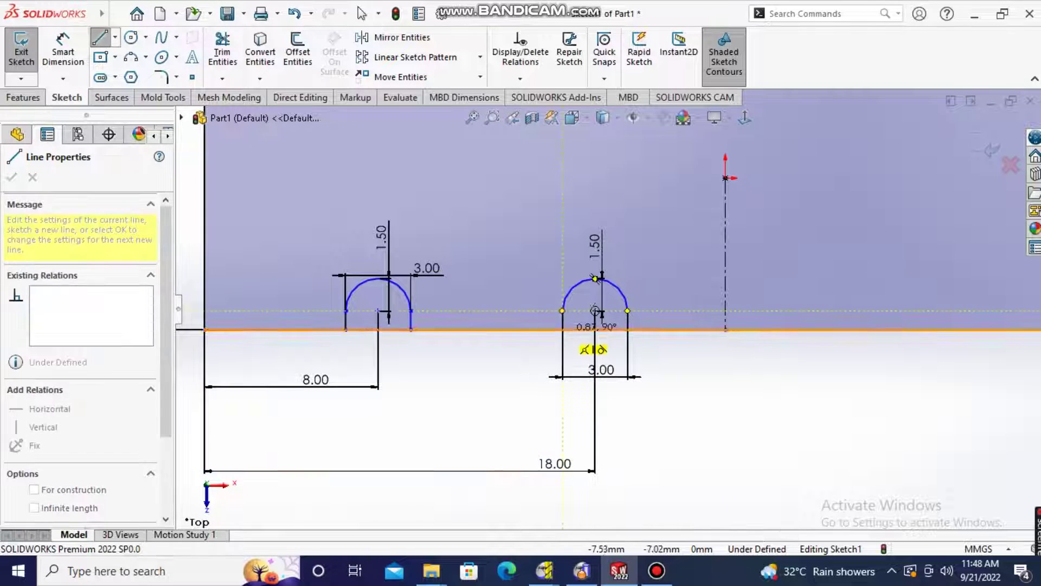
pyautogui.click(595, 310)
pyautogui.click(362, 13)
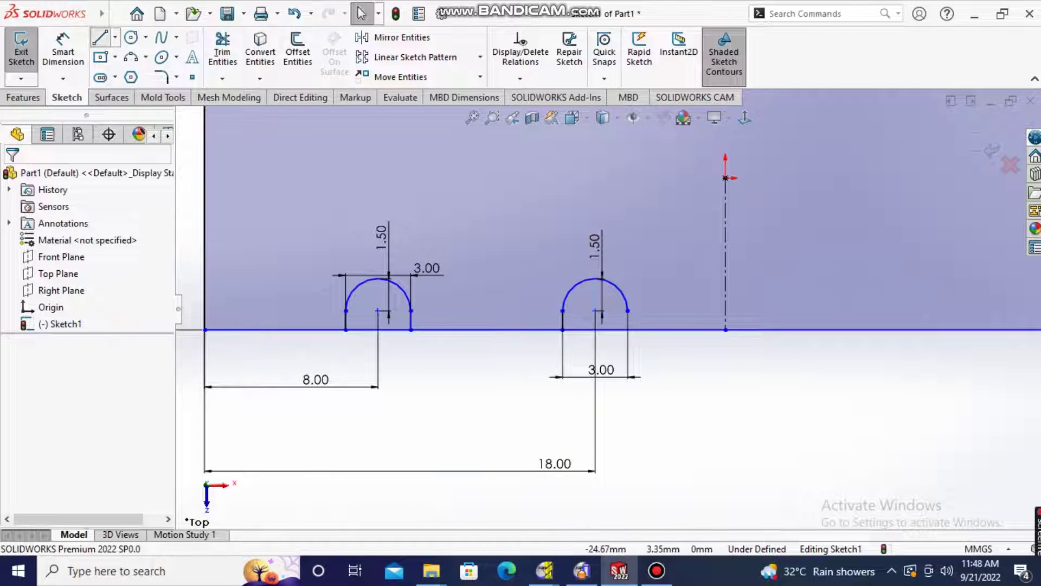
pyautogui.press('l')
pyautogui.click(628, 311)
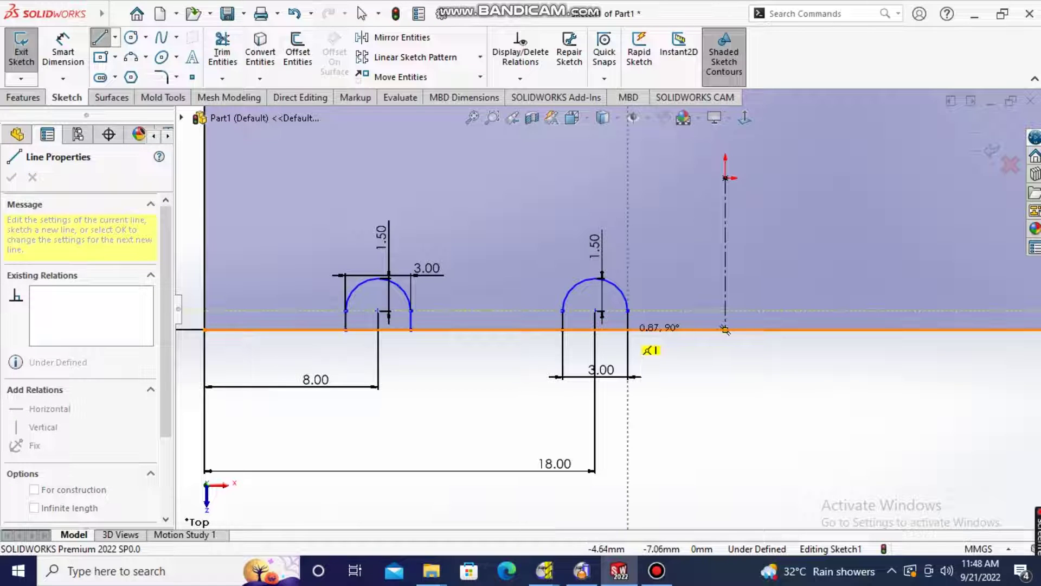
pyautogui.click(628, 329)
pyautogui.press('Escape')
pyautogui.click(361, 13)
# Start Mirror Entities, clear the preselection, and select the left arch's legs and curve
pyautogui.press('f')
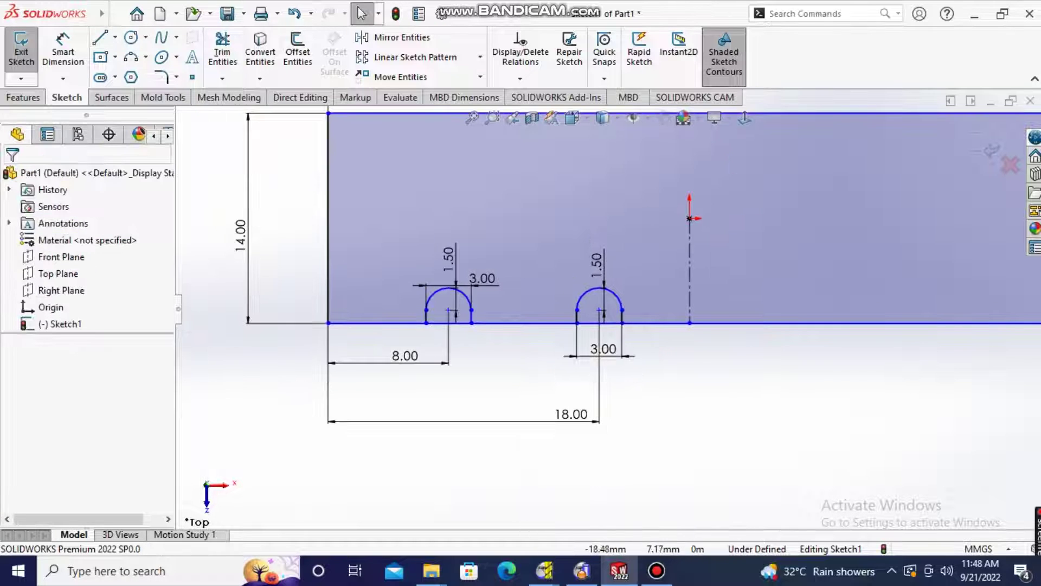
pyautogui.click(401, 37)
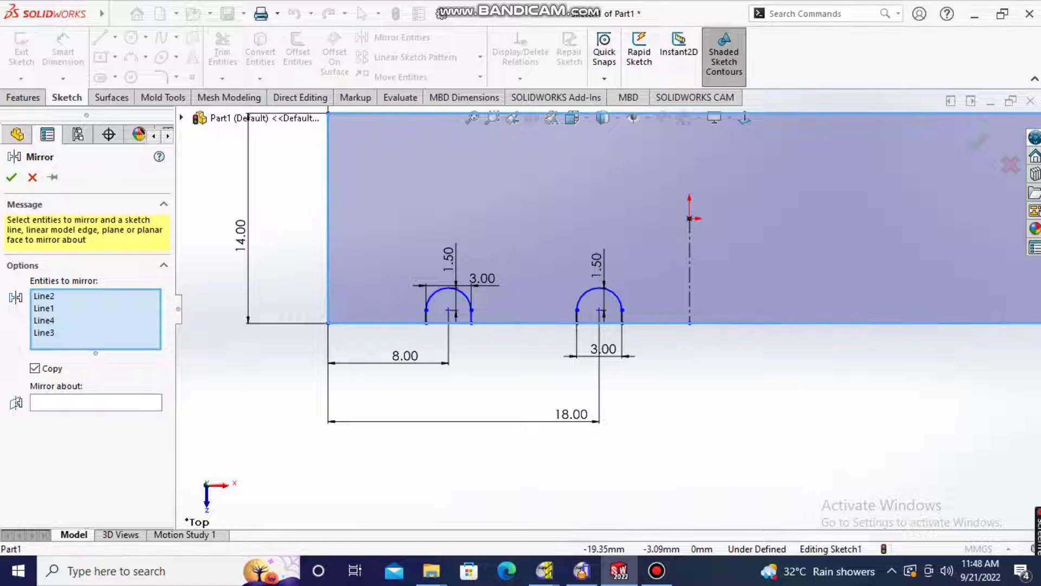
pyautogui.rightClick(93, 307)
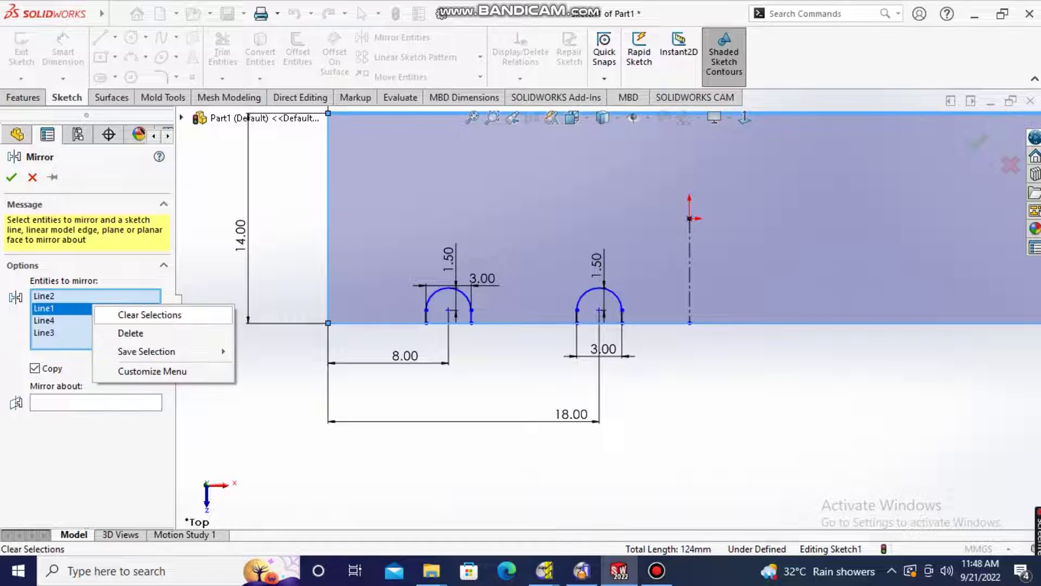
pyautogui.click(150, 314)
pyautogui.click(493, 317)
pyautogui.click(504, 276)
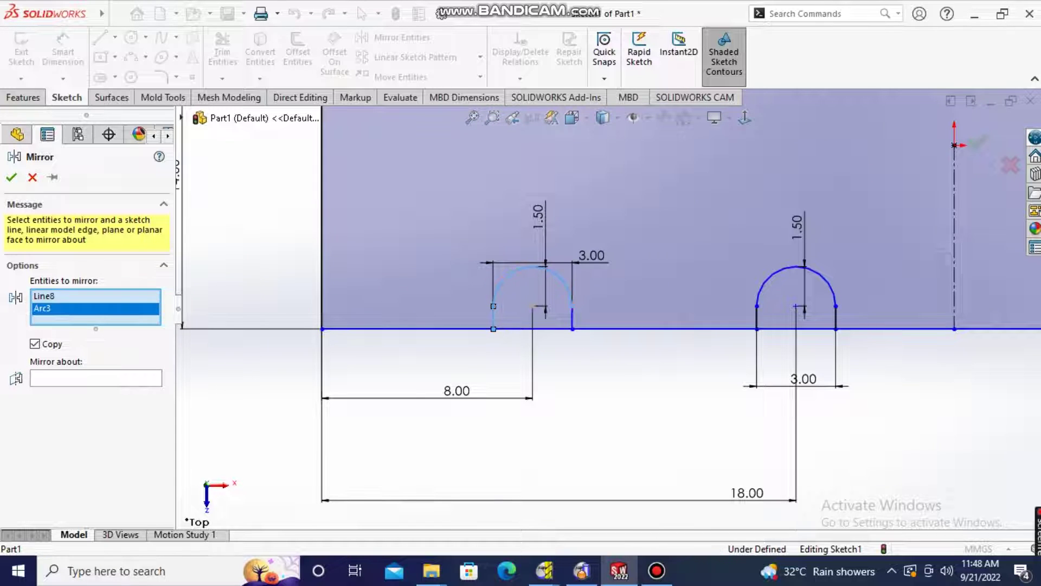
pyautogui.click(572, 318)
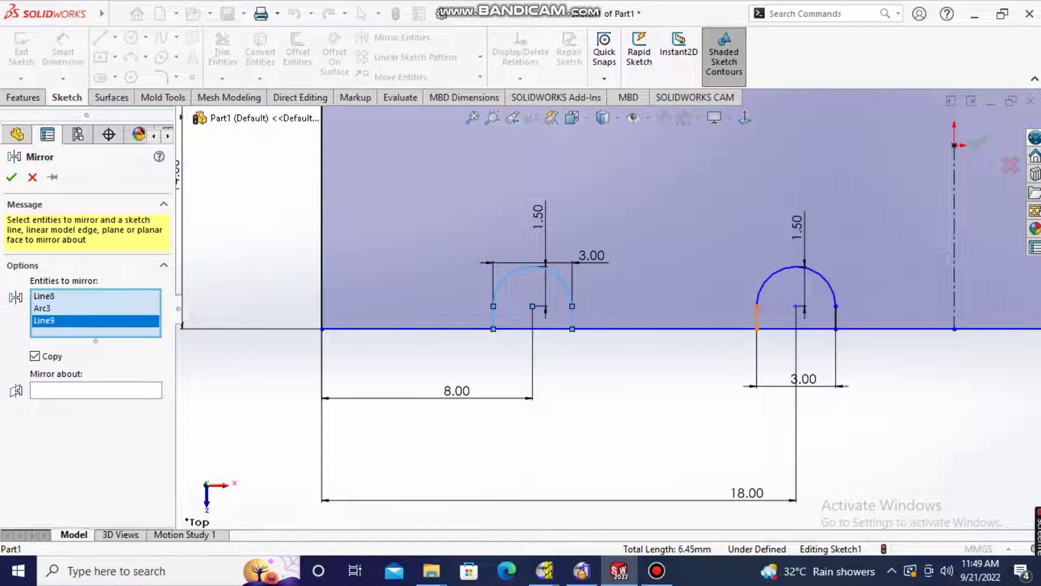
# Add the right arch and mirror both arches about the vertical centreline
pyautogui.click(756, 317)
pyautogui.click(767, 278)
pyautogui.click(835, 318)
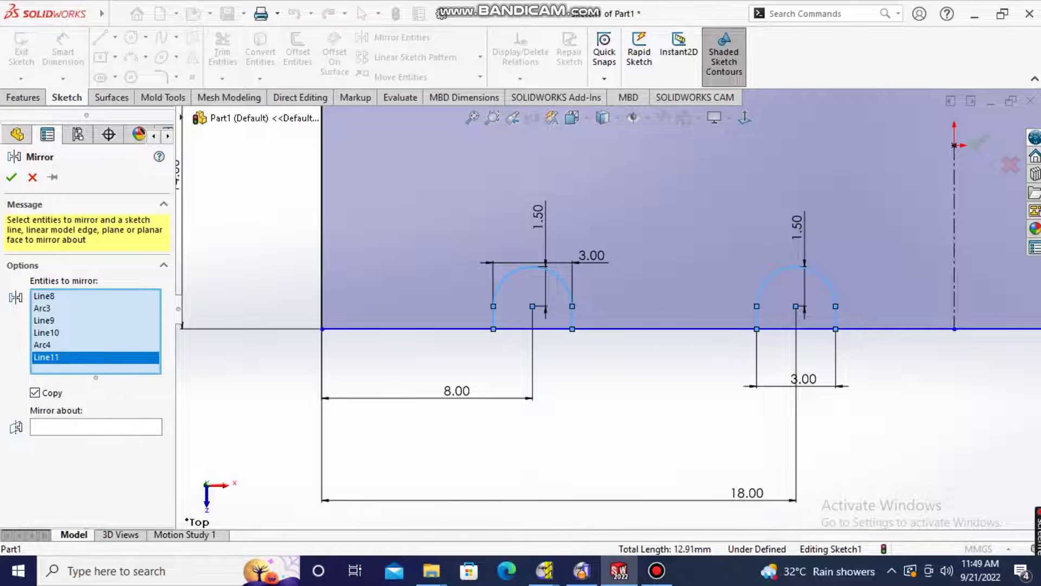
pyautogui.click(95, 426)
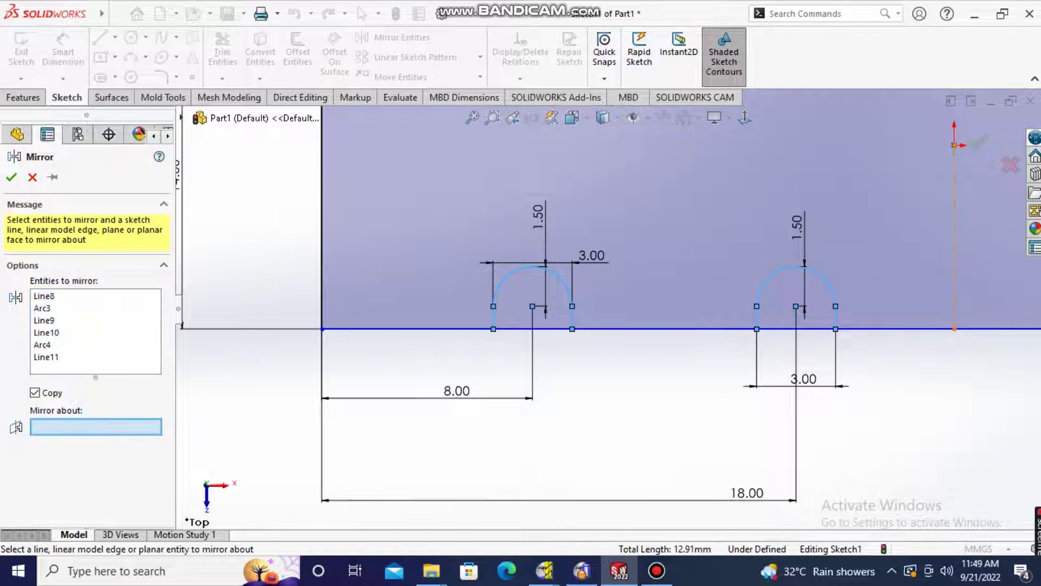
pyautogui.click(895, 328)
pyautogui.press('z')
pyautogui.press('z')
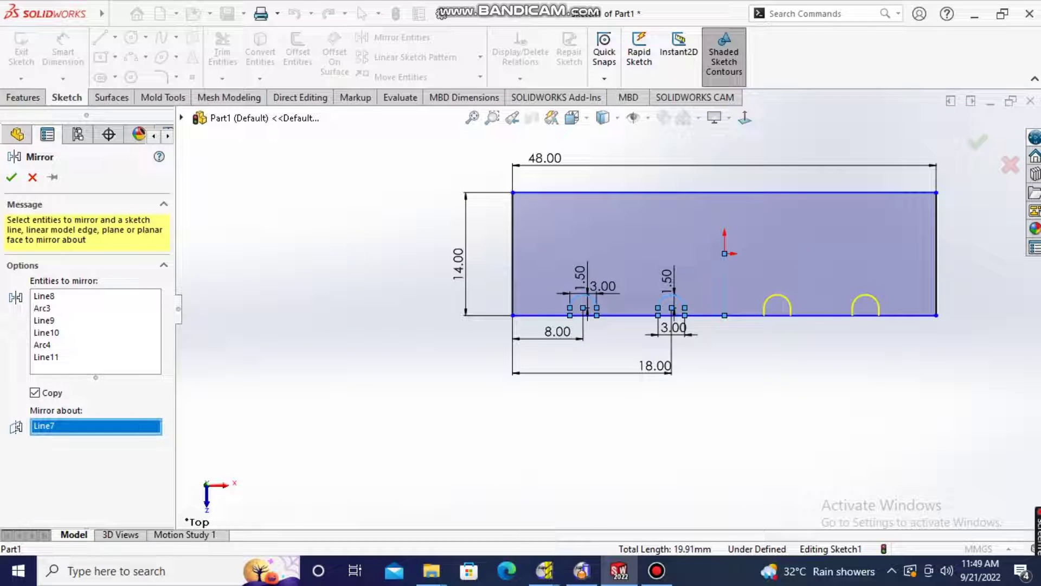
pyautogui.press('Return')
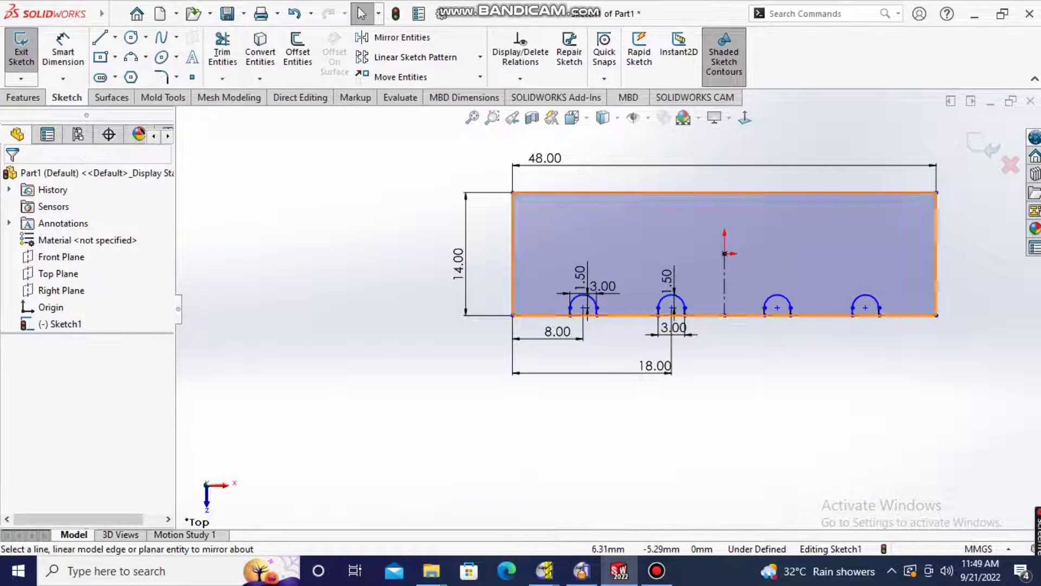
# Activate Trim Entities in Power trim mode and zoom around the four bottom grooves
pyautogui.scroll(-2, 792, 315)
pyautogui.scroll(-1, 792, 315)
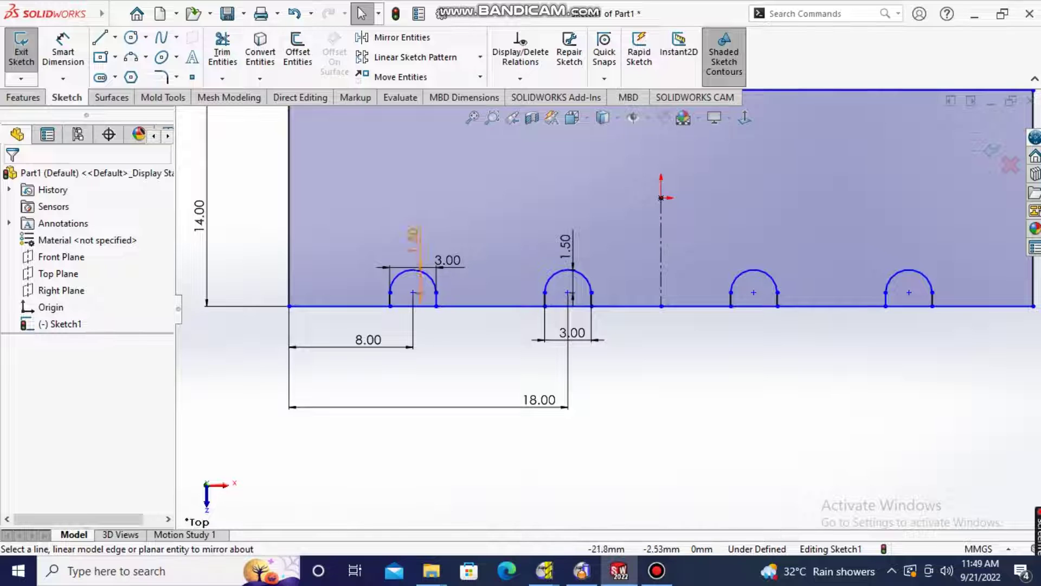
pyautogui.click(222, 52)
pyautogui.scroll(4, 629, 302)
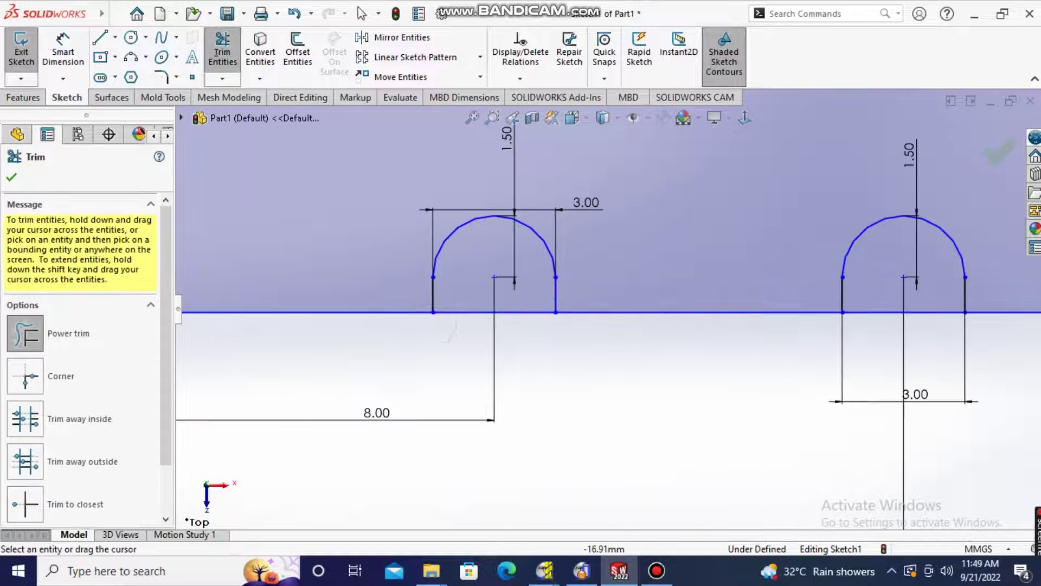
pyautogui.scroll(2, 597, 284)
pyautogui.scroll(-2, 817, 293)
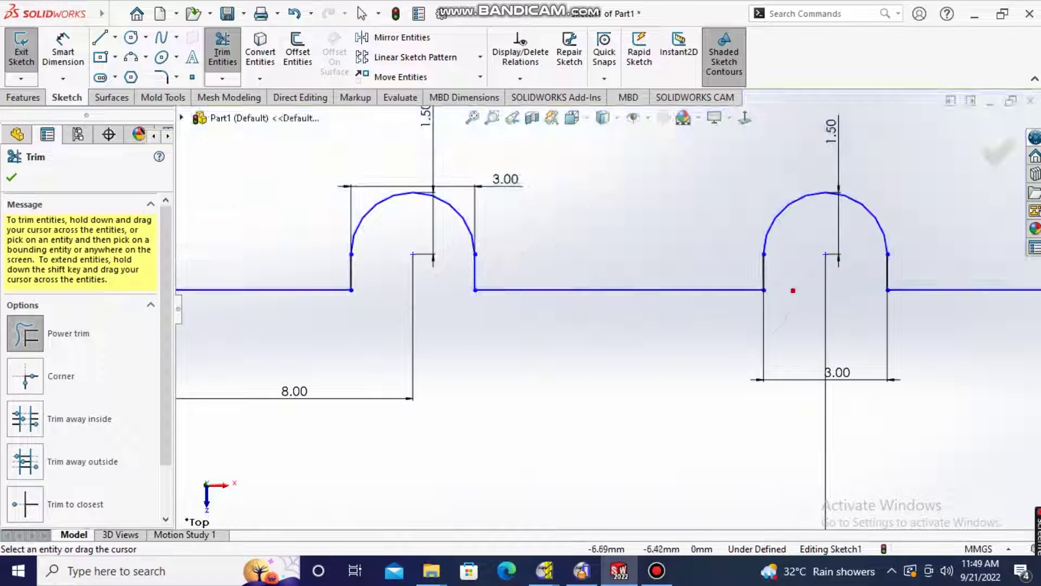
pyautogui.scroll(2, 793, 291)
pyautogui.scroll(2, 732, 244)
pyautogui.scroll(-2, 678, 163)
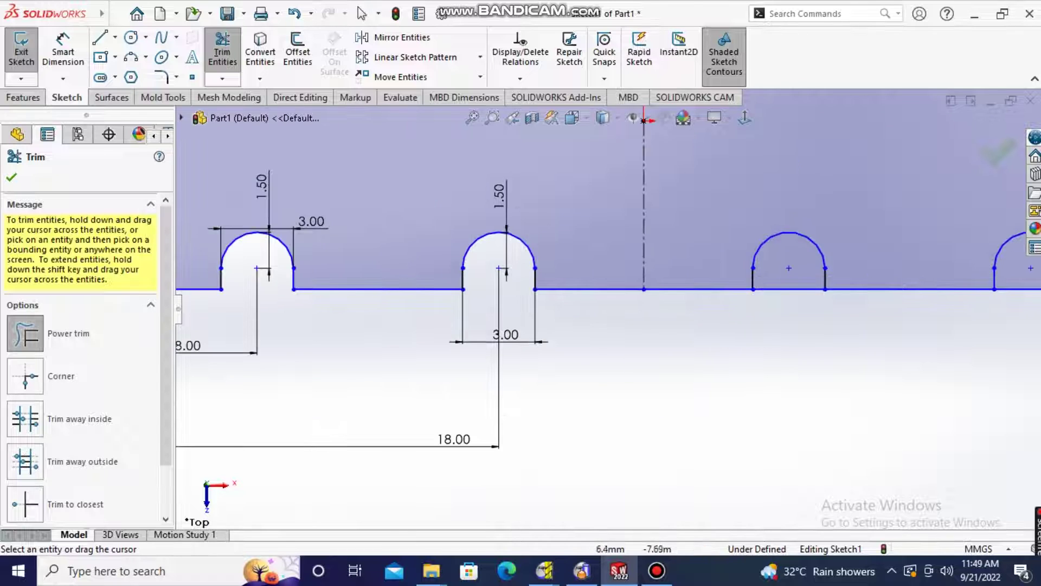
pyautogui.scroll(2, 591, 303)
pyautogui.scroll(-3, 531, 260)
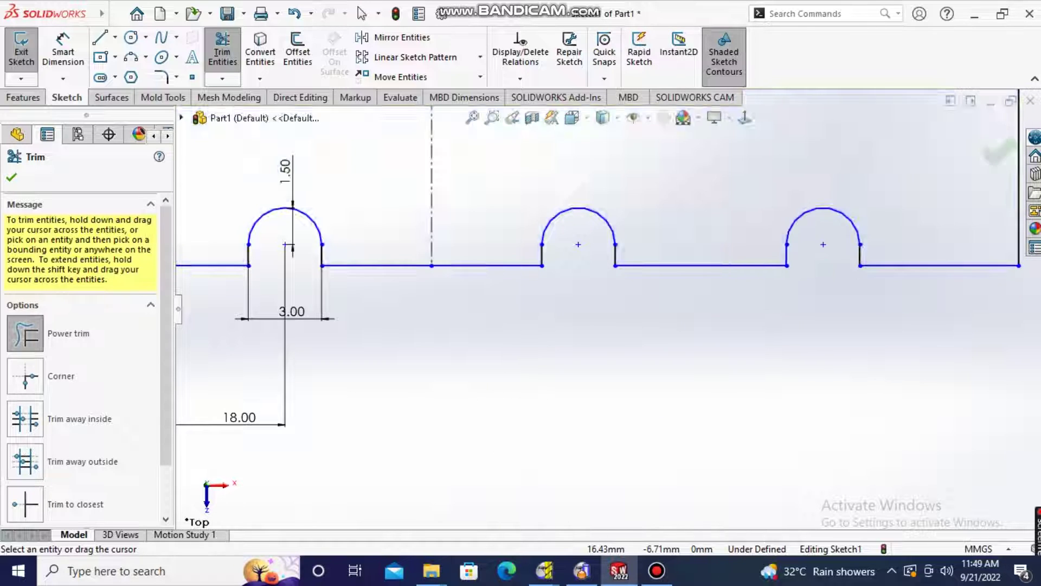
pyautogui.scroll(5, 608, 309)
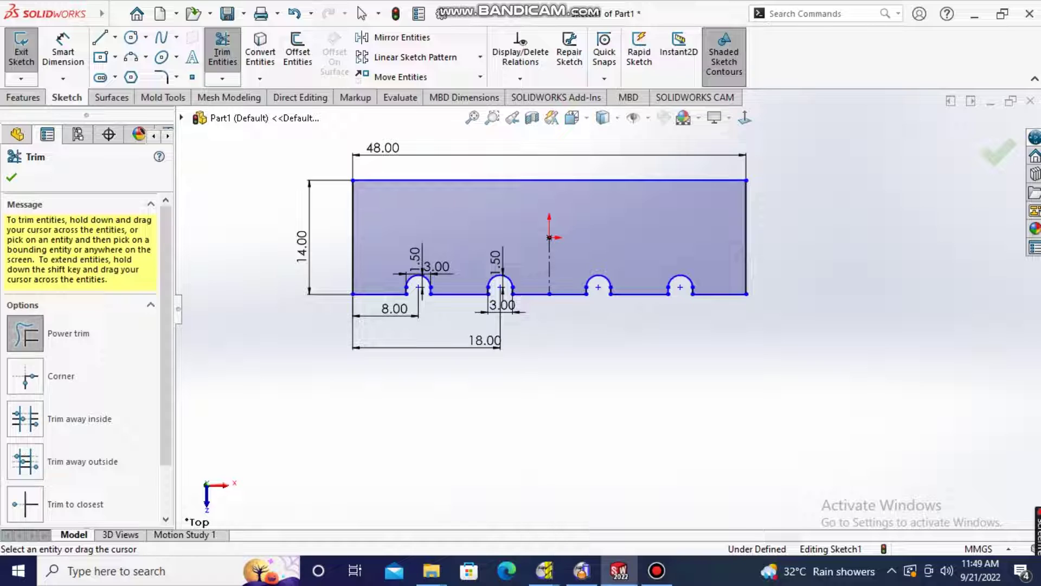
# Draw a small three-point arc just below the bar's top edge
pyautogui.click(114, 12)
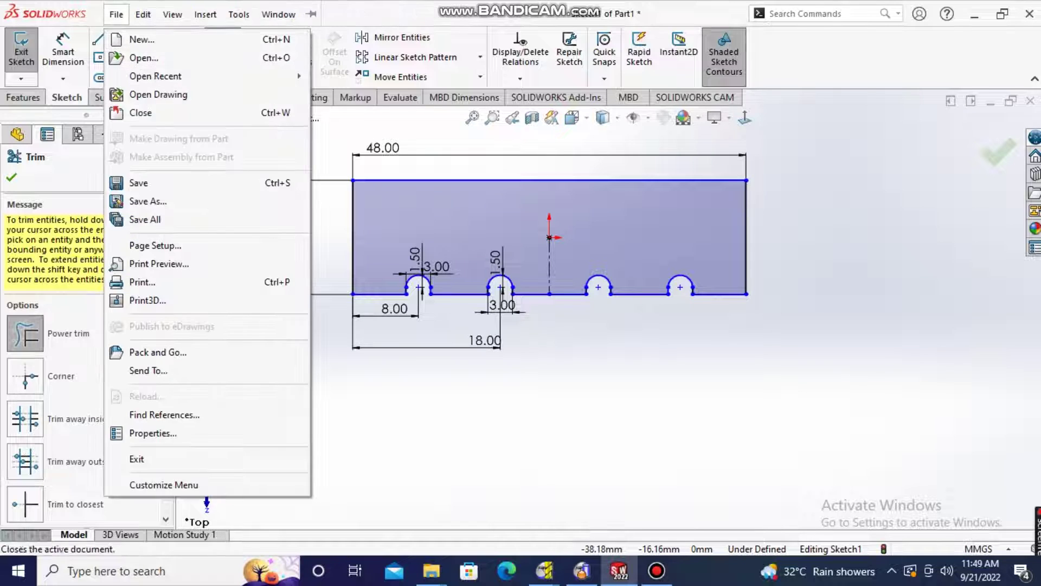
pyautogui.click(131, 57)
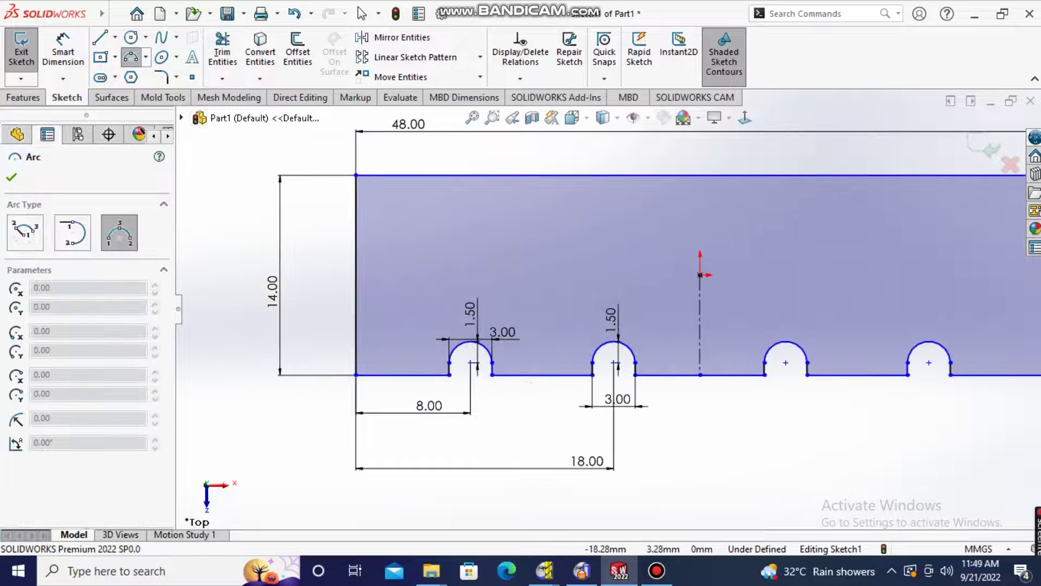
pyautogui.click(418, 191)
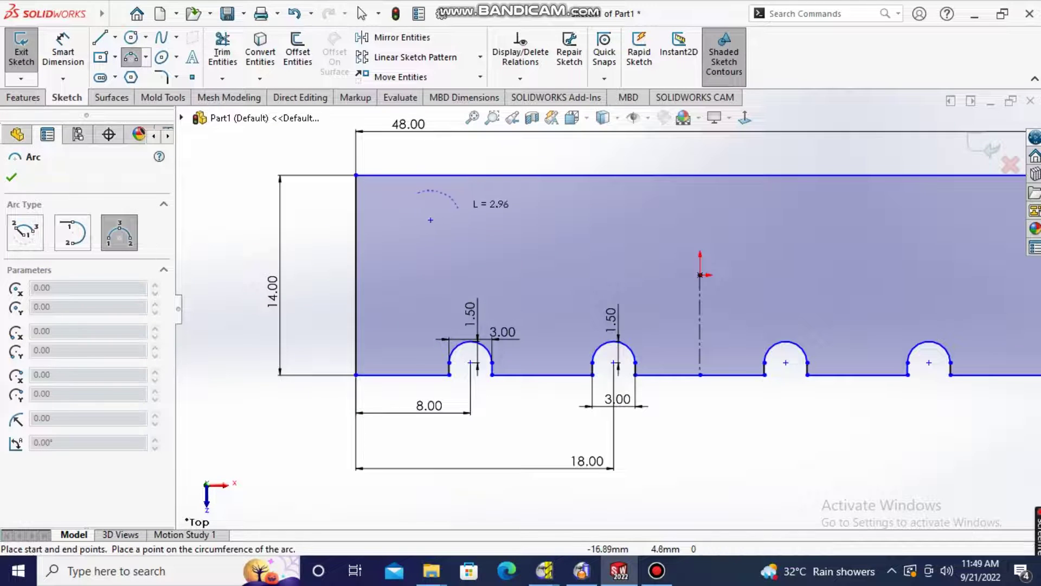
pyautogui.click(458, 190)
pyautogui.click(465, 223)
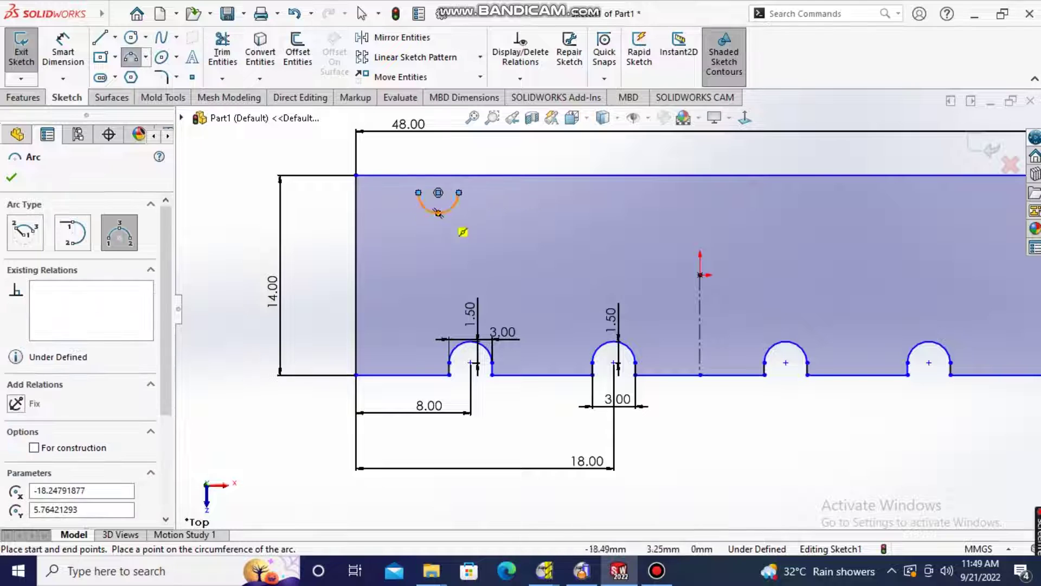
pyautogui.press('Escape')
# Dimension the small arc 3 wide with a 1.50 vertical dimension
pyautogui.click(63, 52)
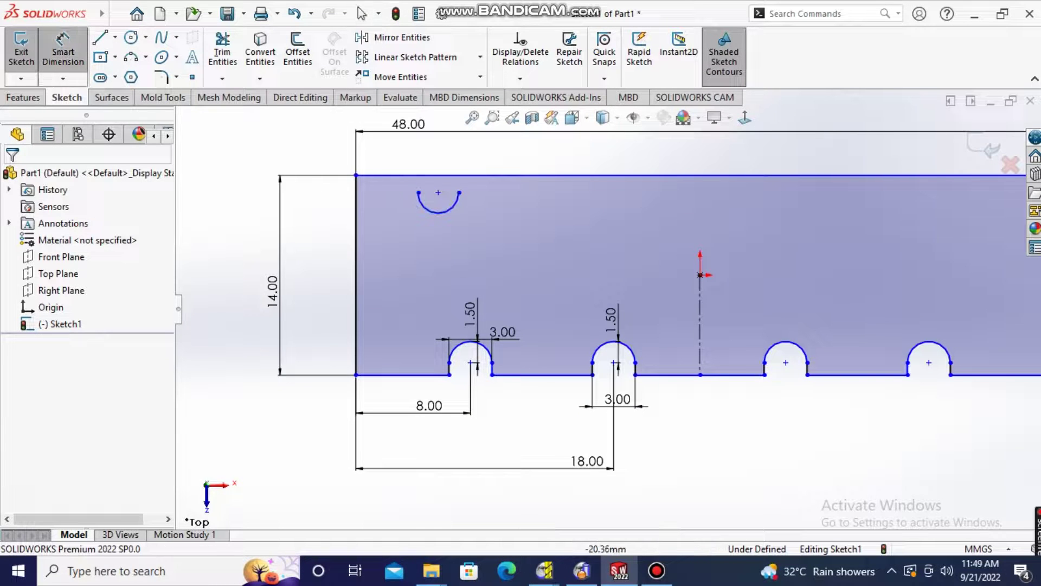
pyautogui.click(417, 192)
pyautogui.click(459, 193)
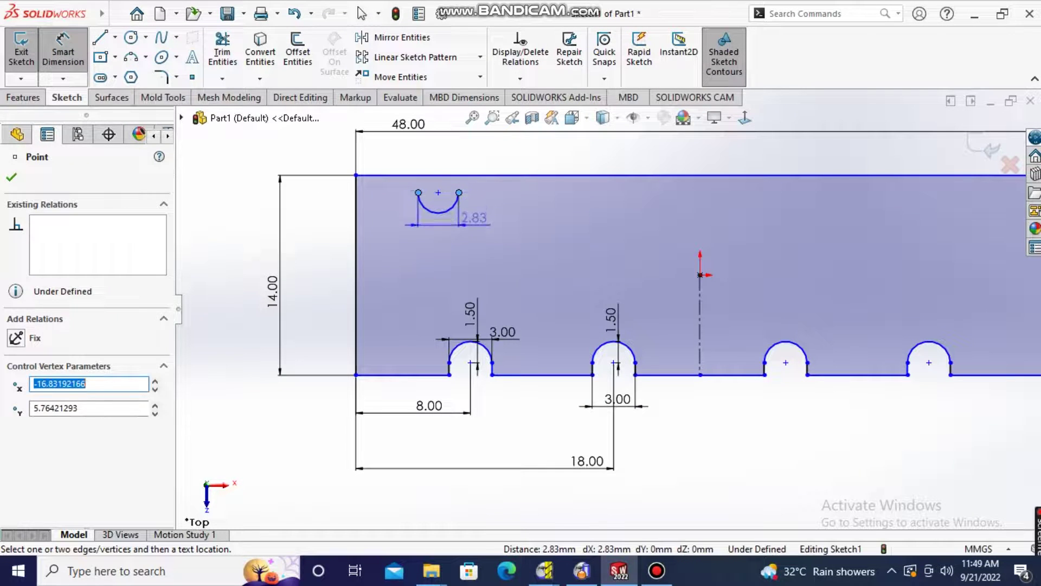
pyautogui.click(462, 224)
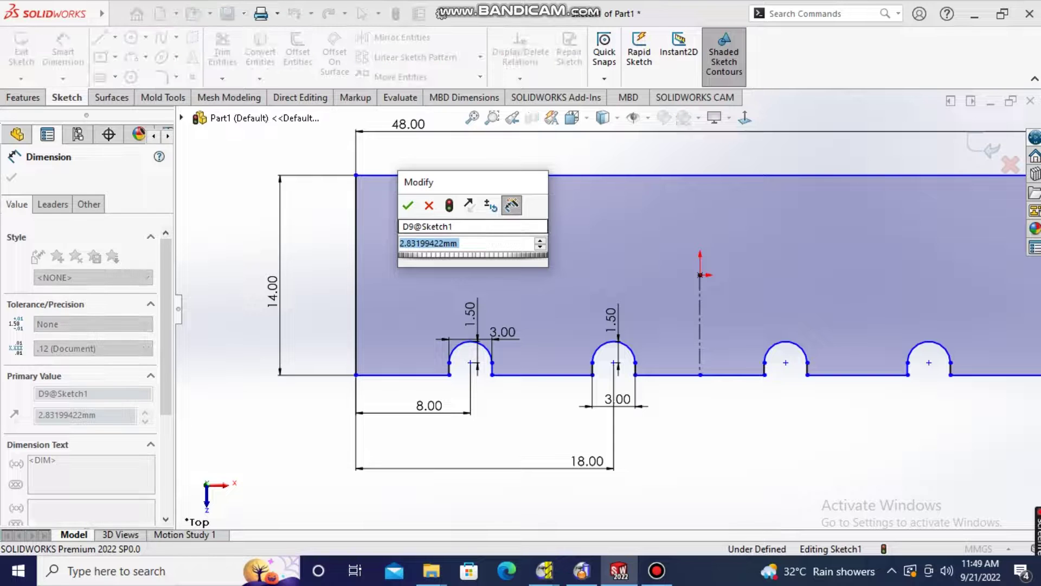
pyautogui.write('3')
pyautogui.press('Return')
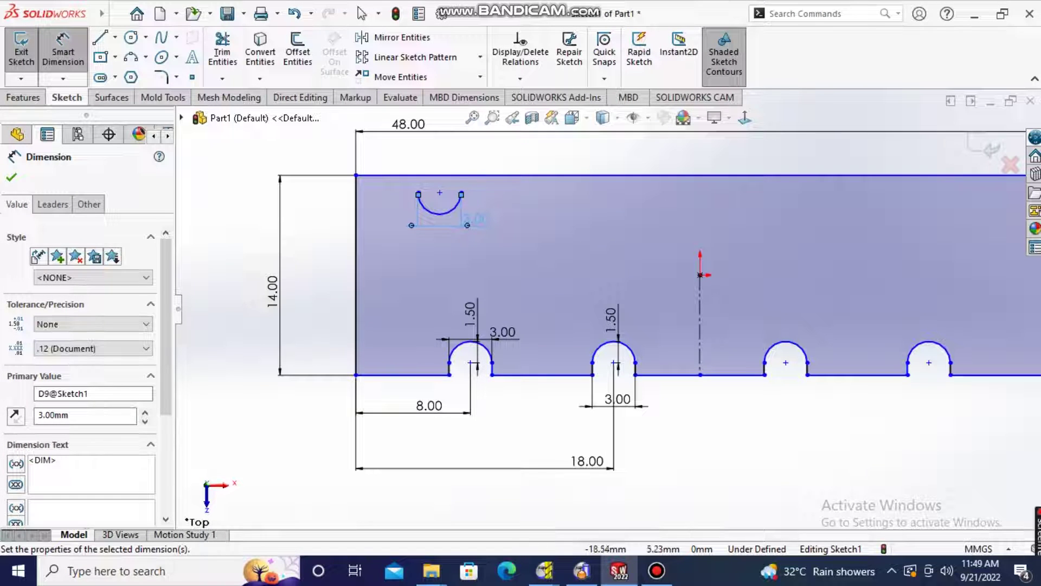
pyautogui.click(440, 193)
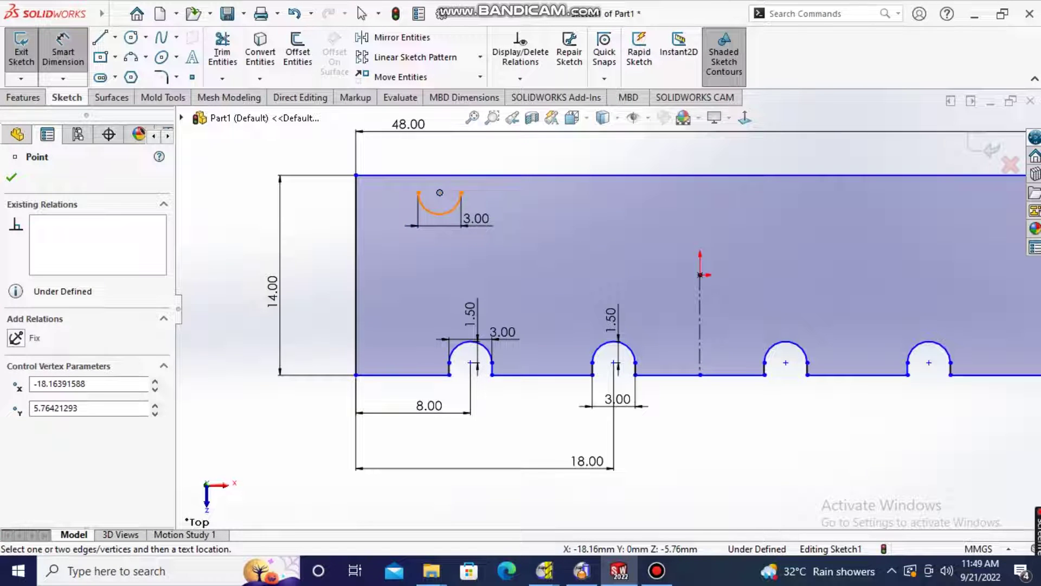
pyautogui.click(440, 215)
pyautogui.click(542, 244)
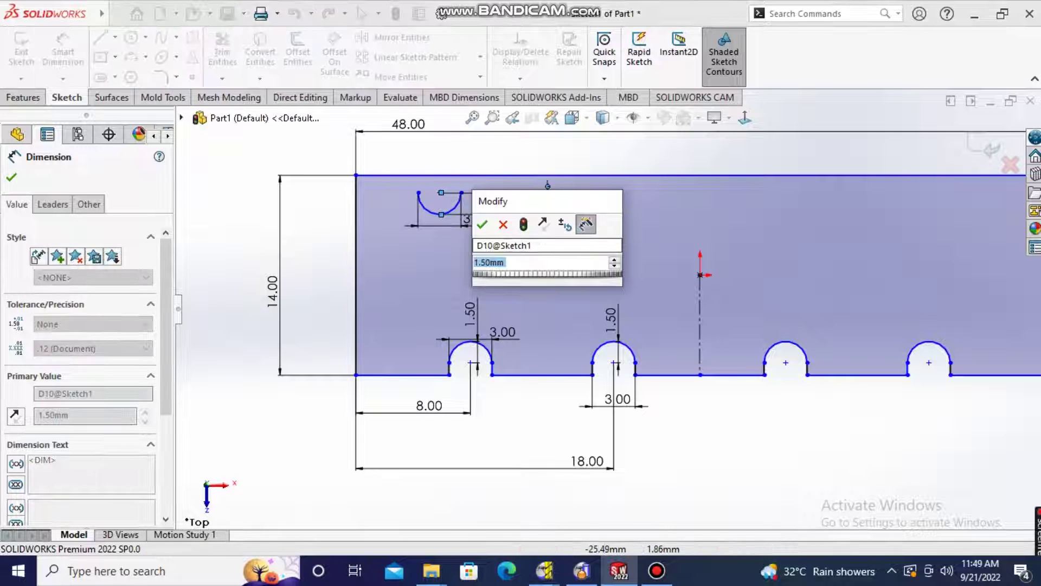
pyautogui.press('Return')
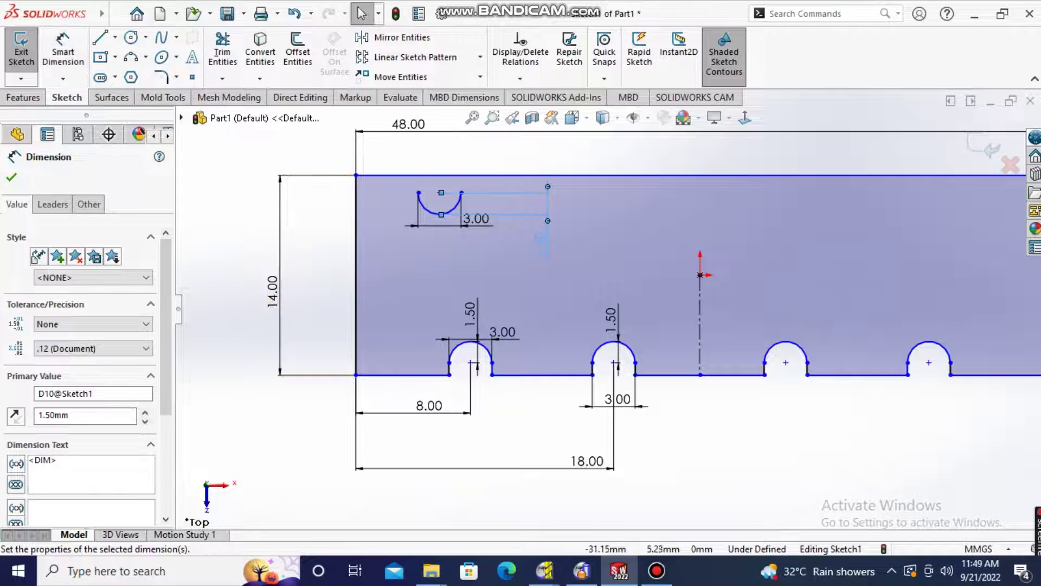
pyautogui.press('Escape')
# Place the small arc's centre 5.5 from the bar's left edge
pyautogui.click(356, 271)
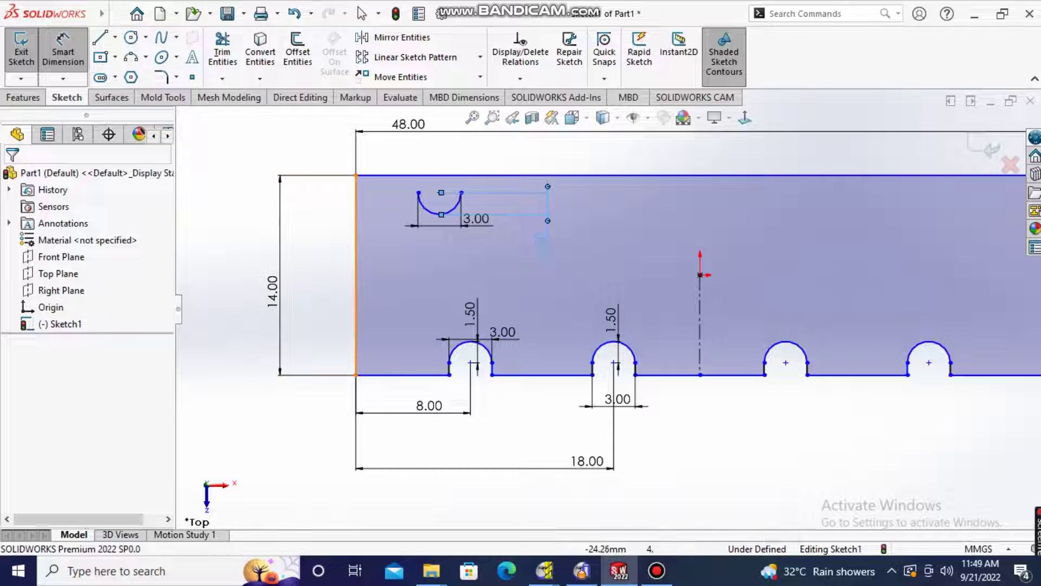
pyautogui.click(440, 192)
pyautogui.click(439, 145)
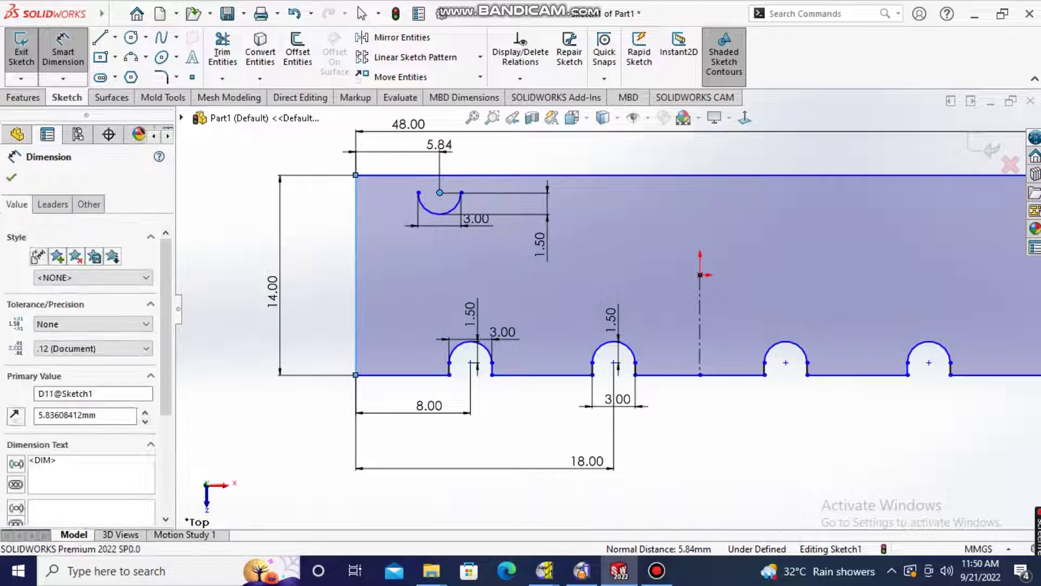
pyautogui.write('5.5')
pyautogui.press('Return')
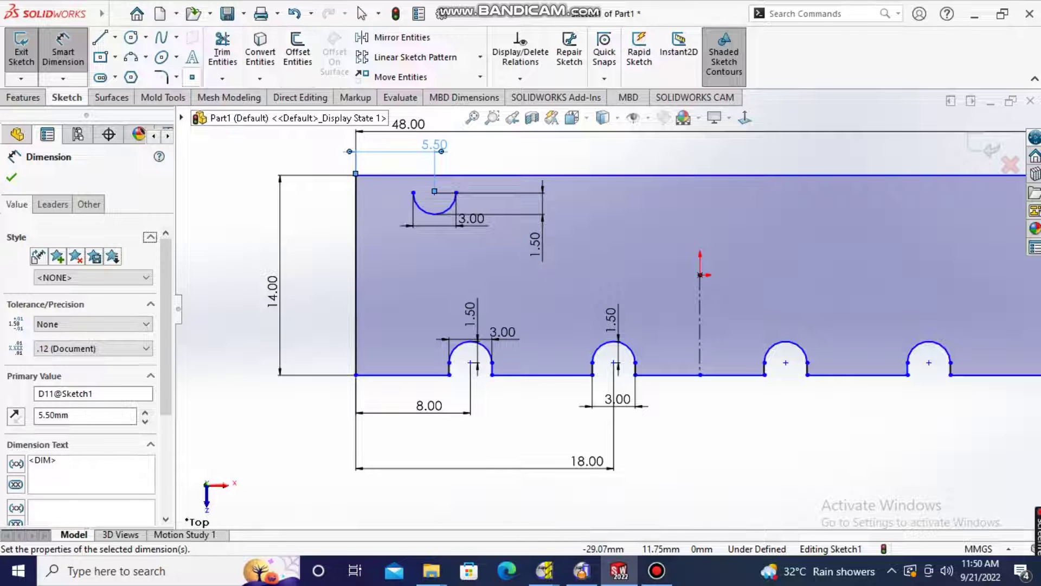
pyautogui.click(130, 56)
pyautogui.scroll(2, 521, 186)
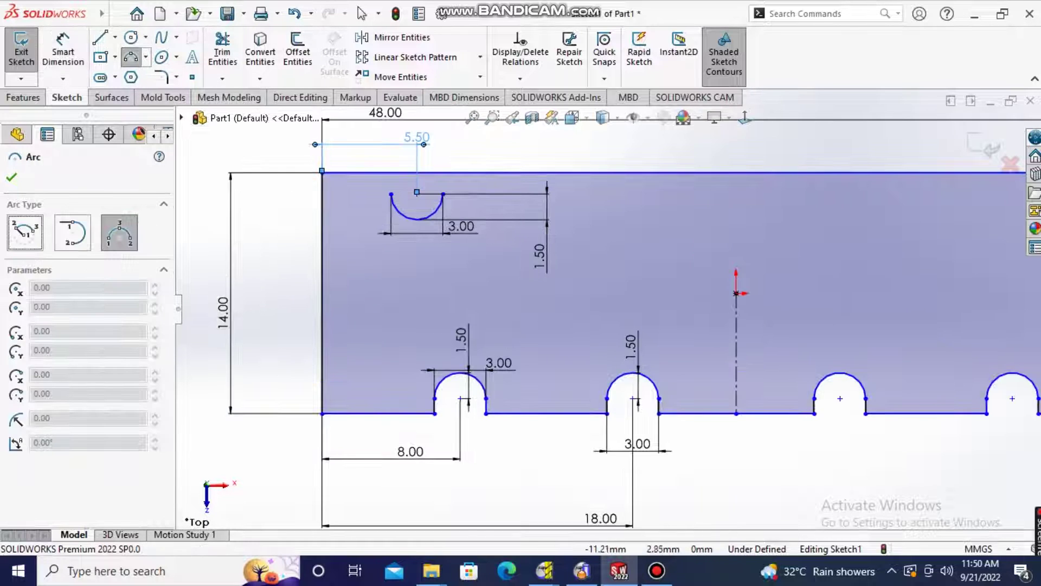
# Move the 1.50 dimension aside and draw a second arc right of the first
pyautogui.press('Escape')
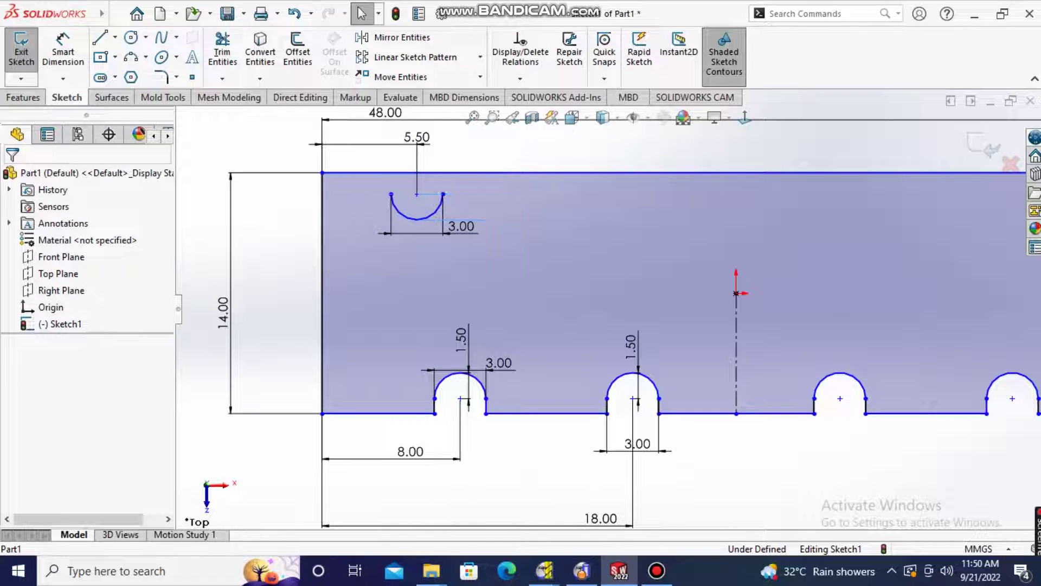
pyautogui.click(369, 222)
pyautogui.click(130, 57)
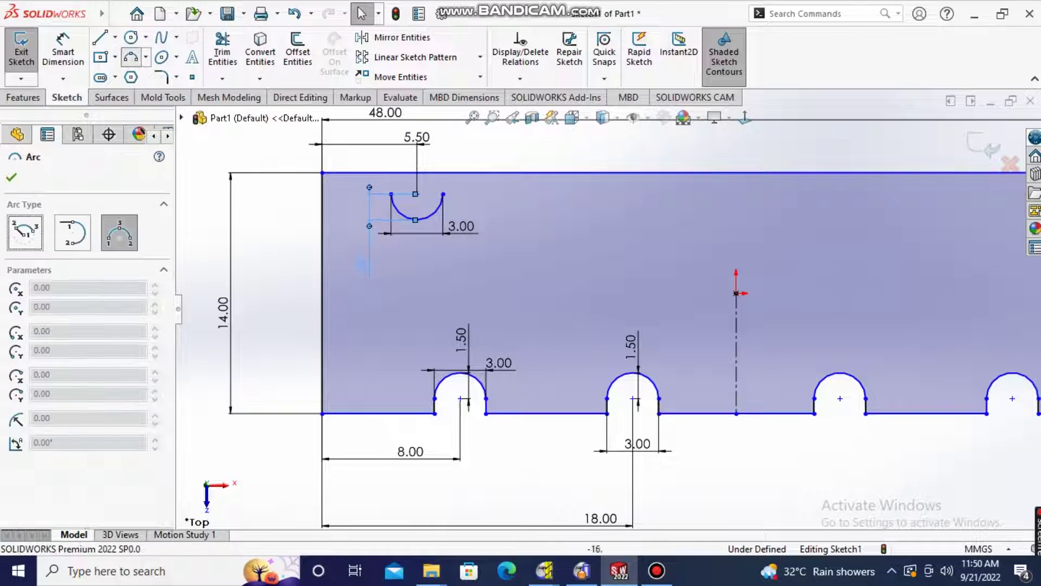
pyautogui.click(540, 194)
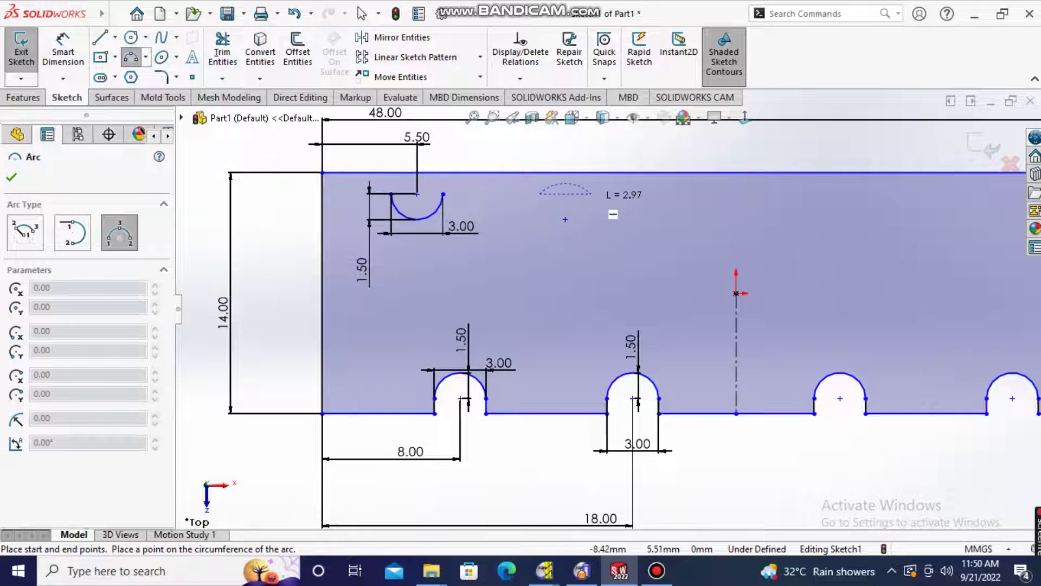
pyautogui.click(591, 194)
pyautogui.click(586, 230)
pyautogui.click(361, 13)
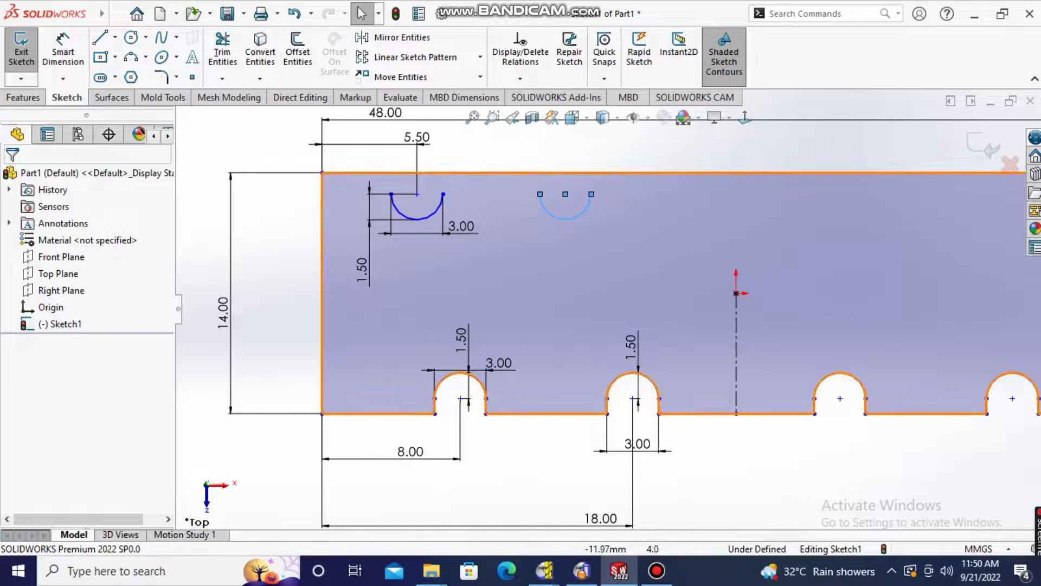
# Dimension the second top arc's width to 3
pyautogui.click(63, 51)
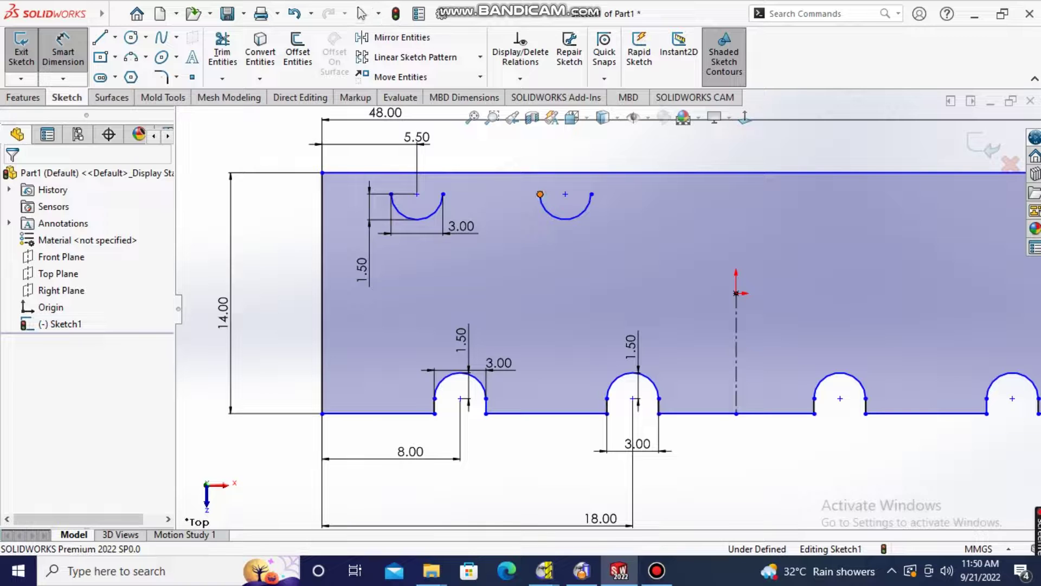
pyautogui.click(540, 194)
pyautogui.doubleClick(60, 383)
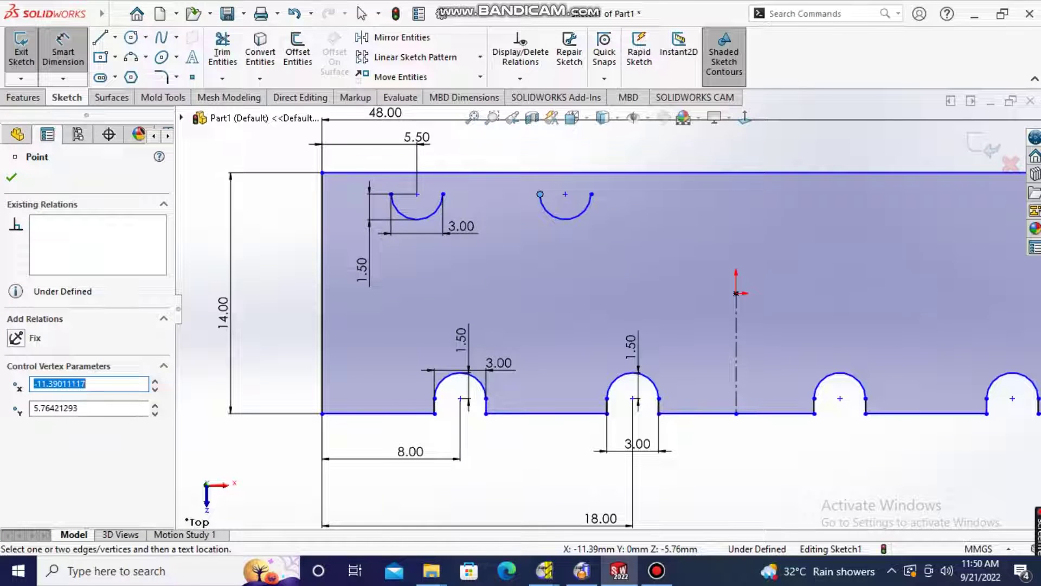
pyautogui.click(591, 194)
pyautogui.click(575, 155)
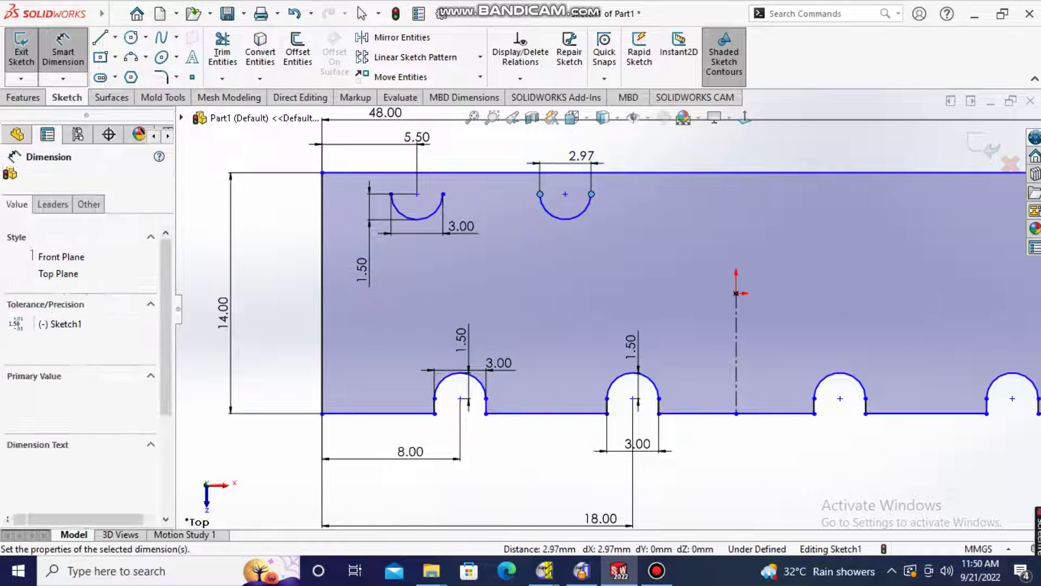
pyautogui.write('3')
pyautogui.press('Return')
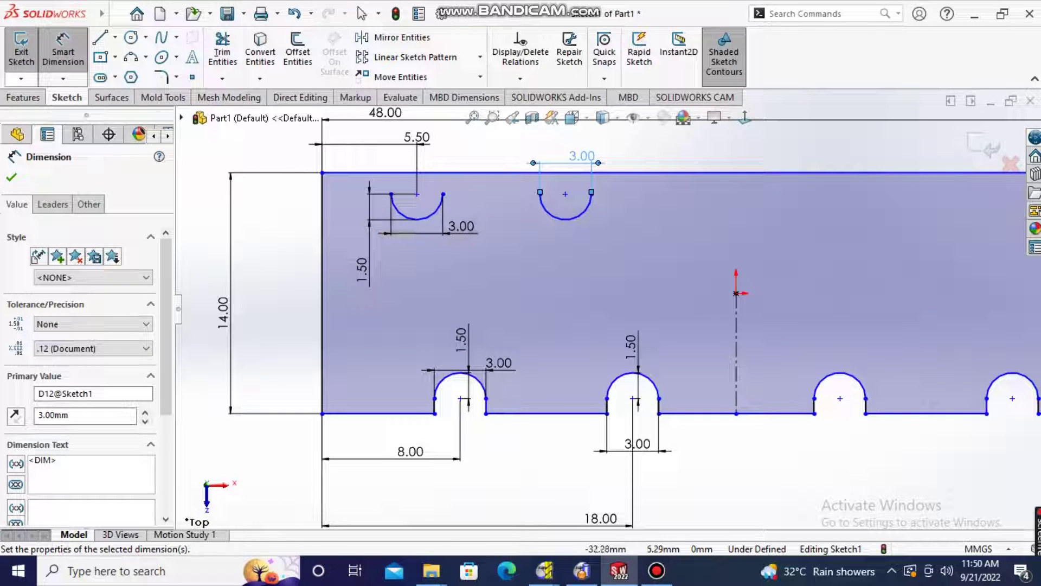
pyautogui.press('Escape')
# Draw vertical lines from the top arcs' ends up to the bar's top edge
pyautogui.press('l')
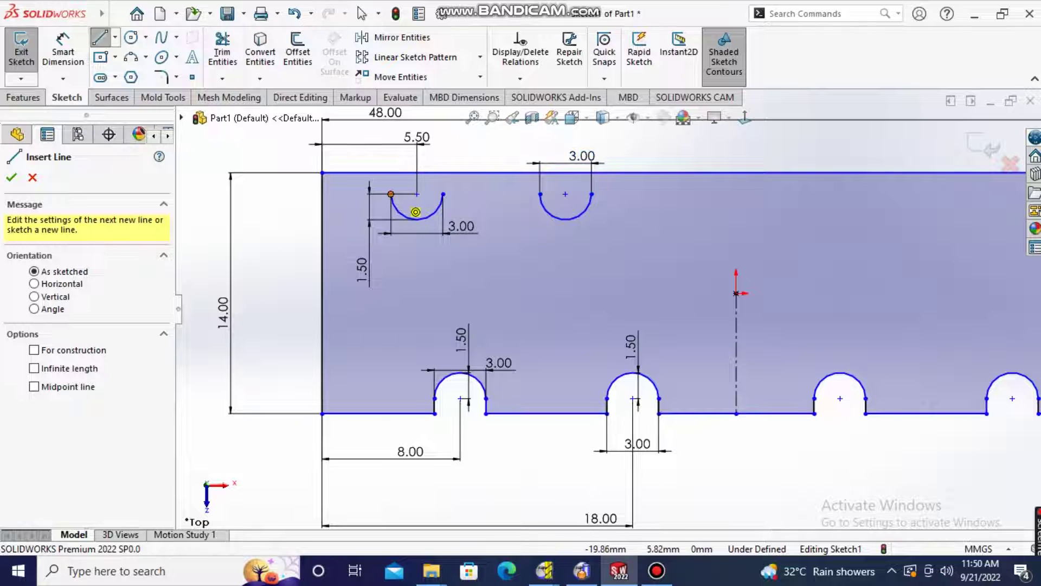
pyautogui.click(390, 194)
pyautogui.press('Escape')
pyautogui.press('Escape')
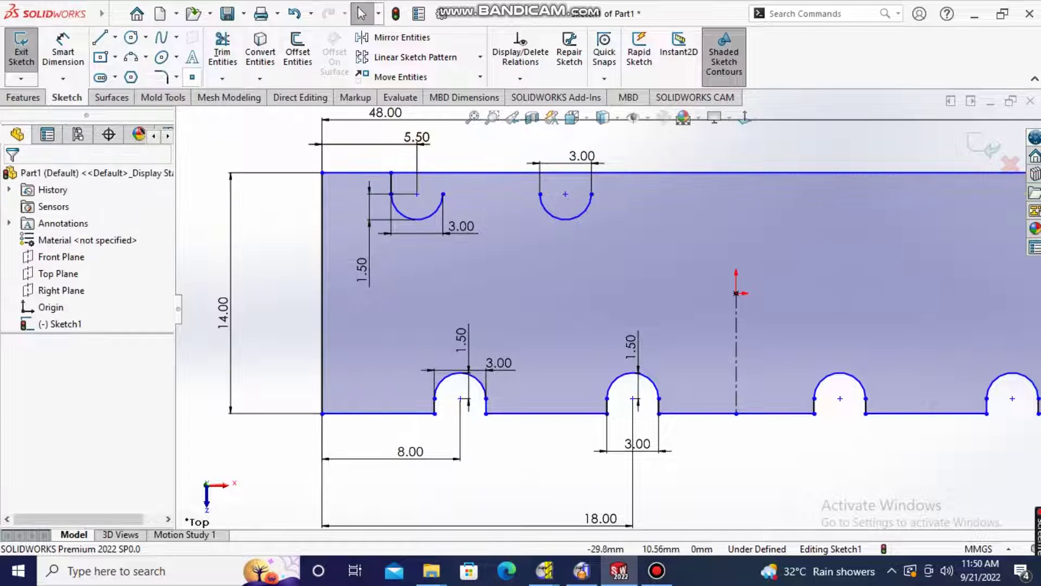
pyautogui.press('l')
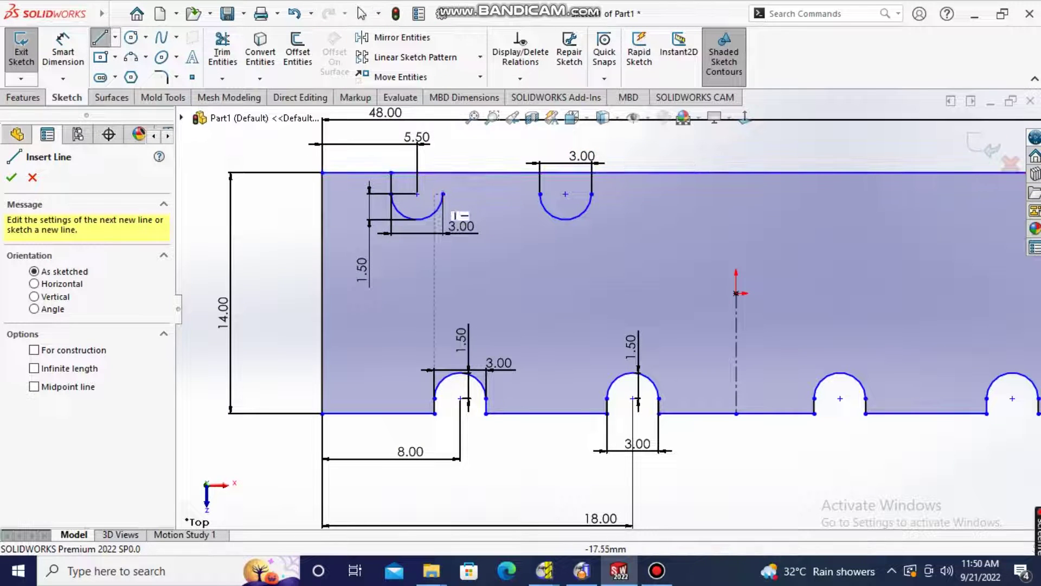
pyautogui.click(442, 194)
pyautogui.click(443, 172)
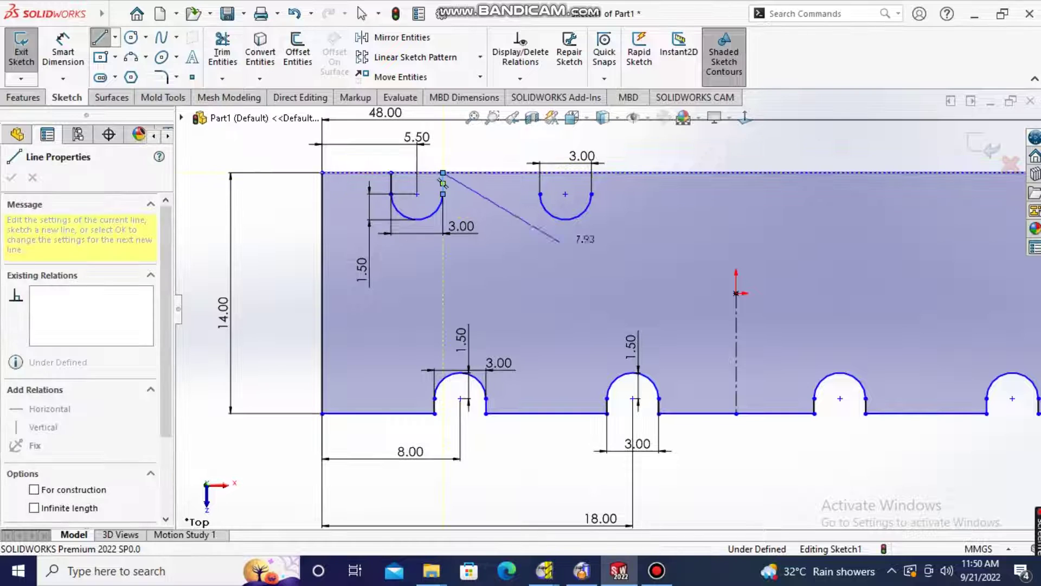
pyautogui.press('Escape')
pyautogui.press('Escape')
pyautogui.press('l')
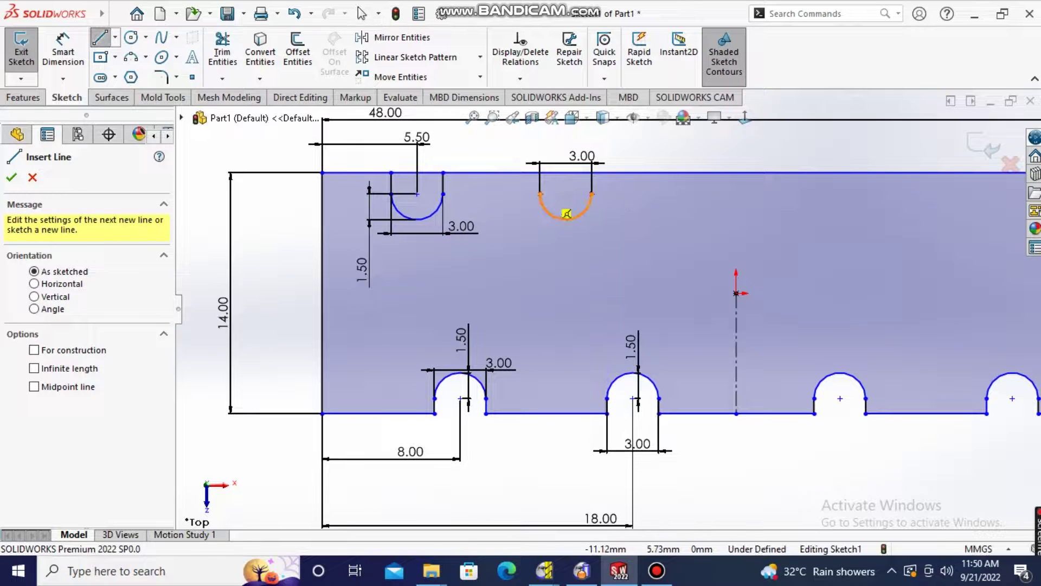
pyautogui.click(591, 193)
pyautogui.click(591, 172)
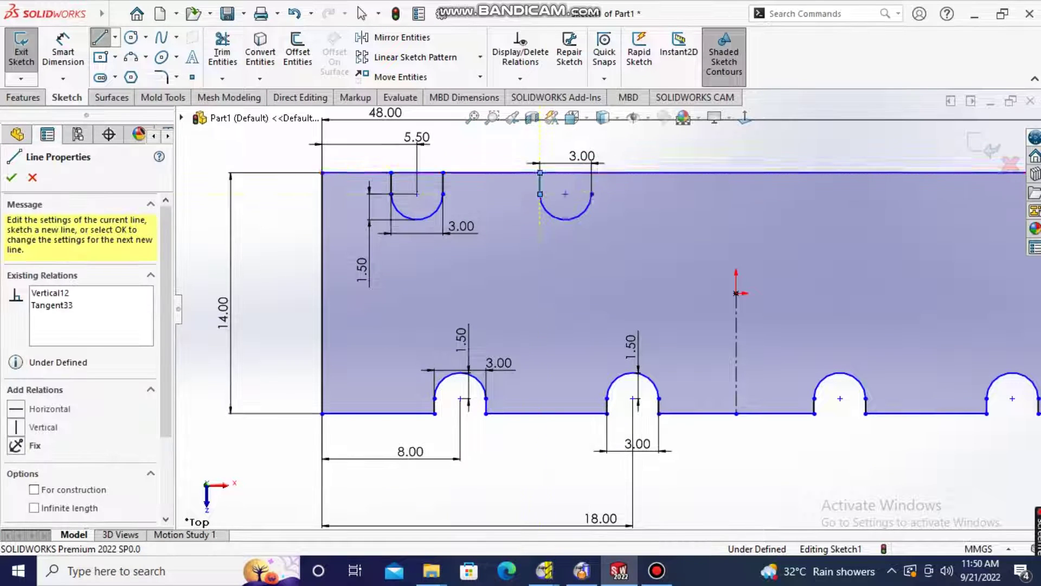
pyautogui.press('Escape')
pyautogui.press('Escape')
pyautogui.click(99, 37)
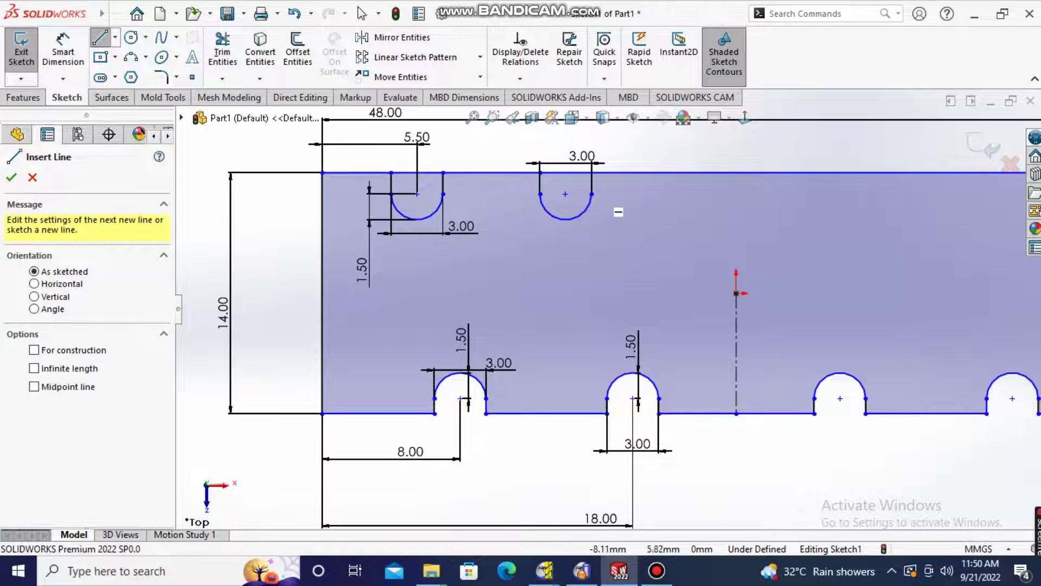
pyautogui.click(591, 193)
pyautogui.press('Escape')
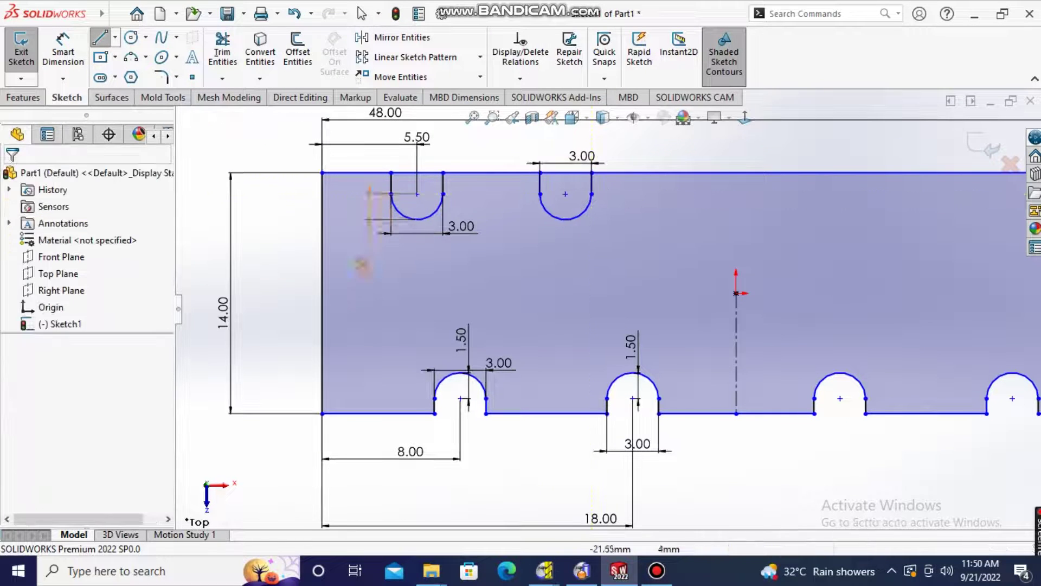
# Power-trim the top edge segment above the first arc
pyautogui.click(223, 51)
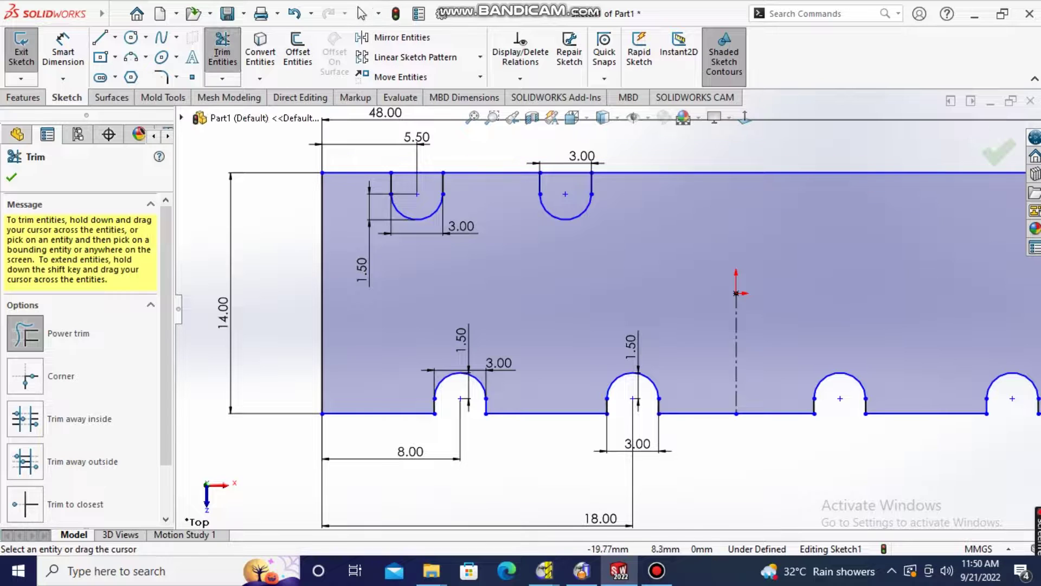
pyautogui.moveTo(411, 188); pyautogui.dragTo(205, 129)
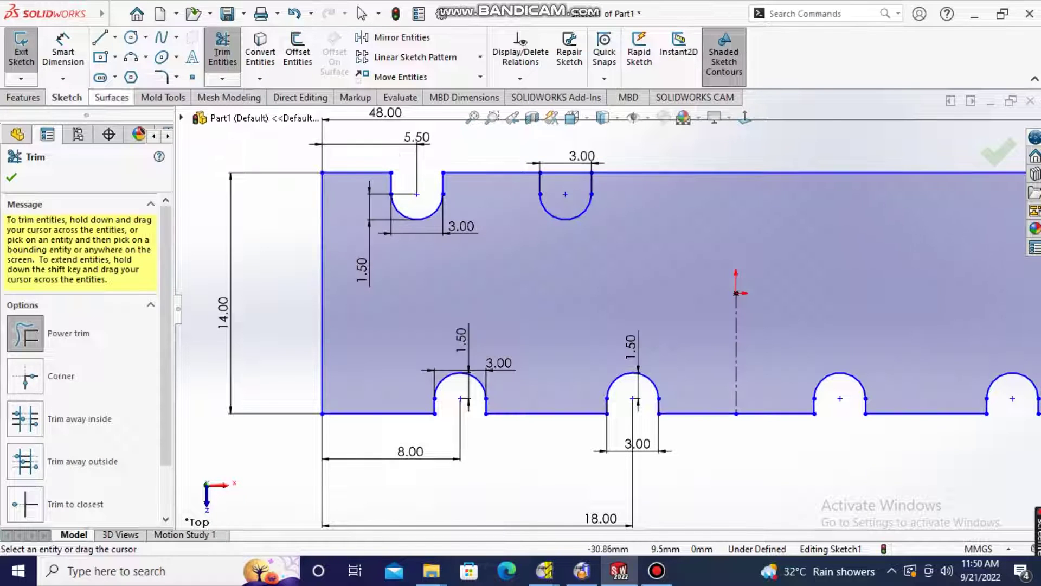
pyautogui.press('Escape')
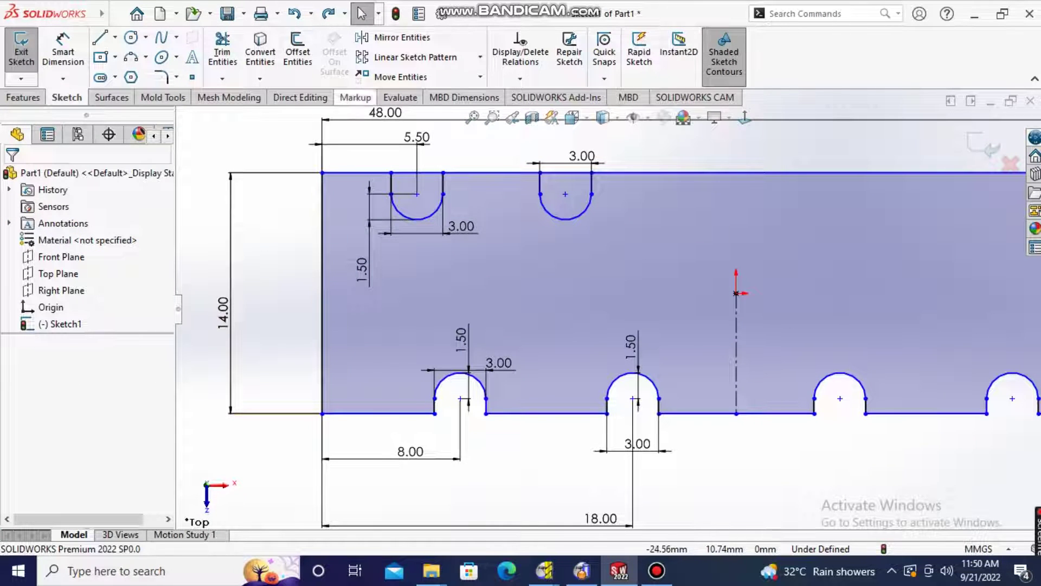
# Mirror the two top slots' edges and arcs about the vertical centreline
pyautogui.click(392, 37)
pyautogui.click(390, 185)
pyautogui.click(417, 219)
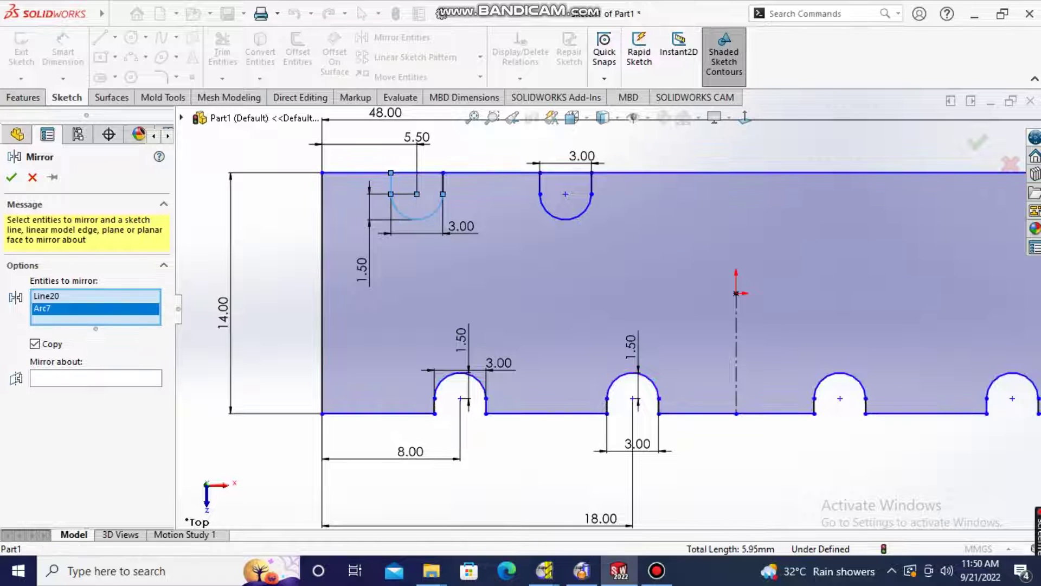
pyautogui.click(443, 184)
pyautogui.click(539, 183)
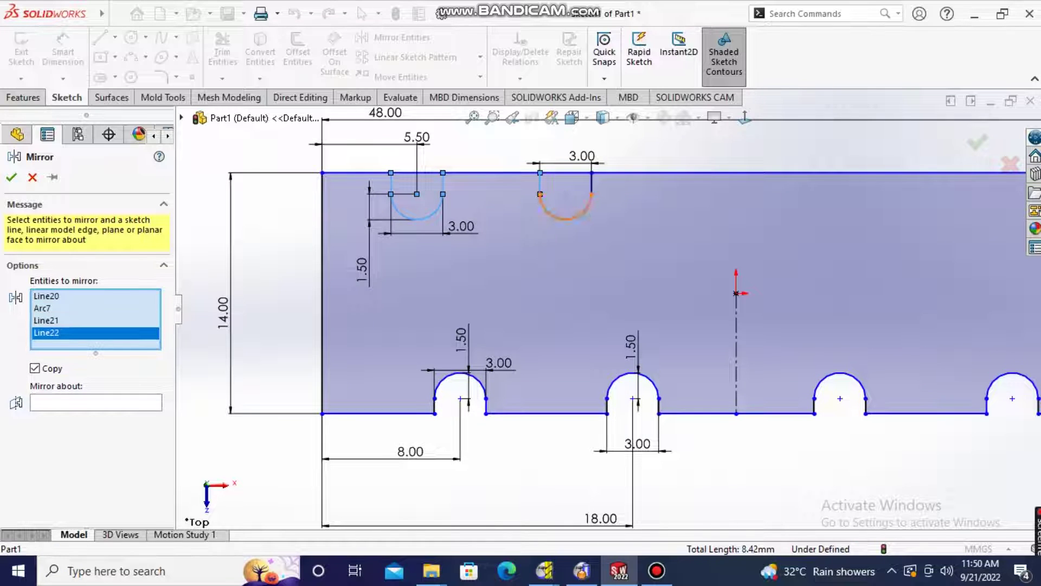
pyautogui.click(565, 219)
pyautogui.click(592, 184)
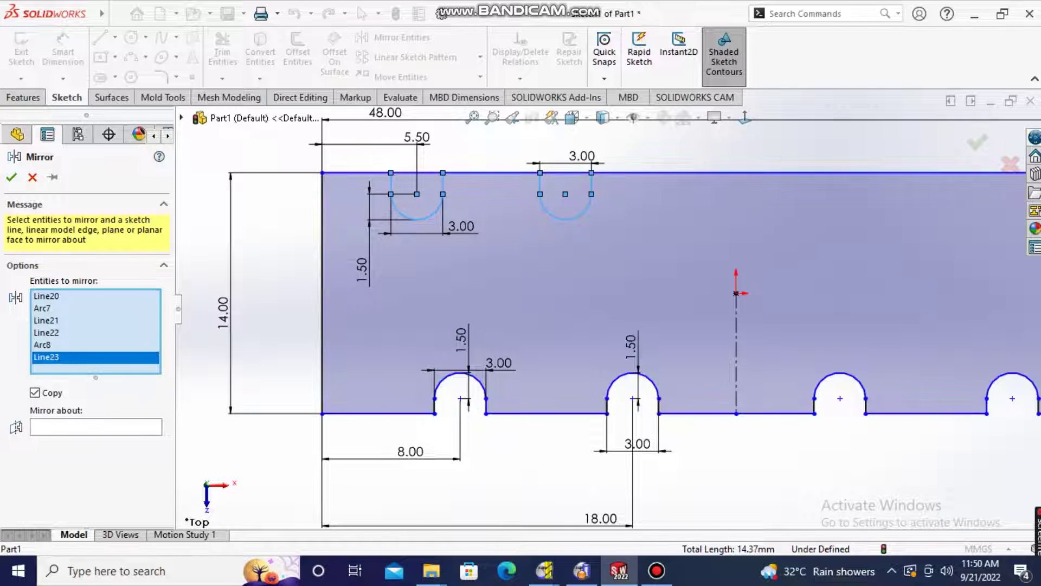
pyautogui.click(736, 296)
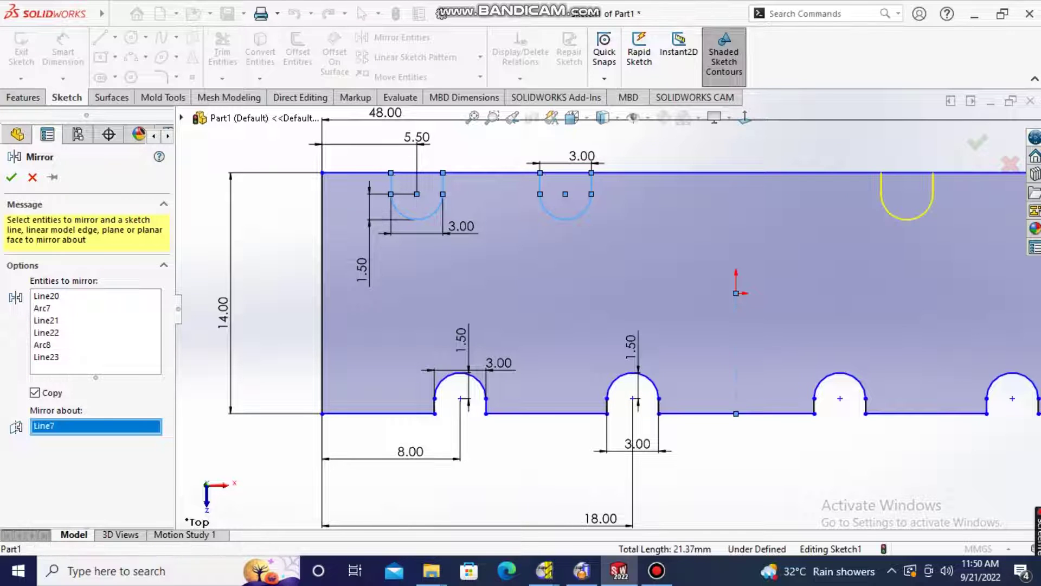
pyautogui.click(11, 177)
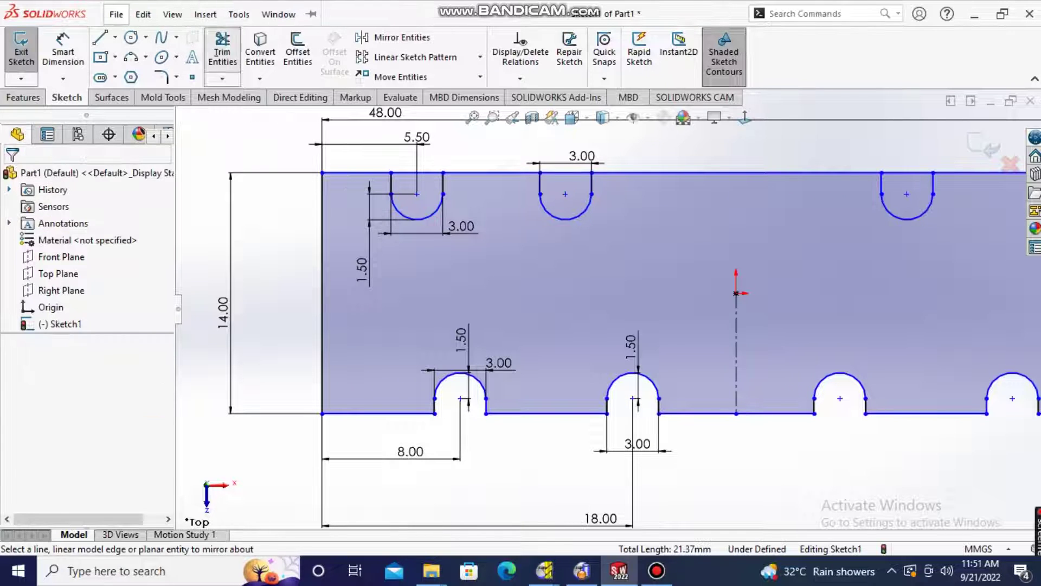
# Trim the top edge open across the remaining top slots
pyautogui.click(223, 55)
pyautogui.scroll(-3, 325, 122)
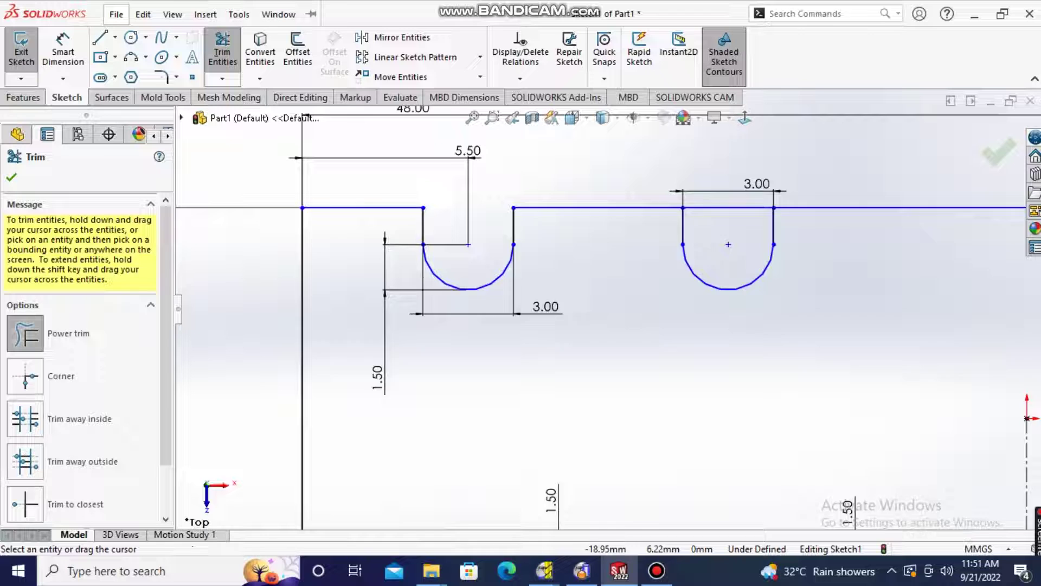
pyautogui.moveTo(423, 187); pyautogui.dragTo(472, 223)
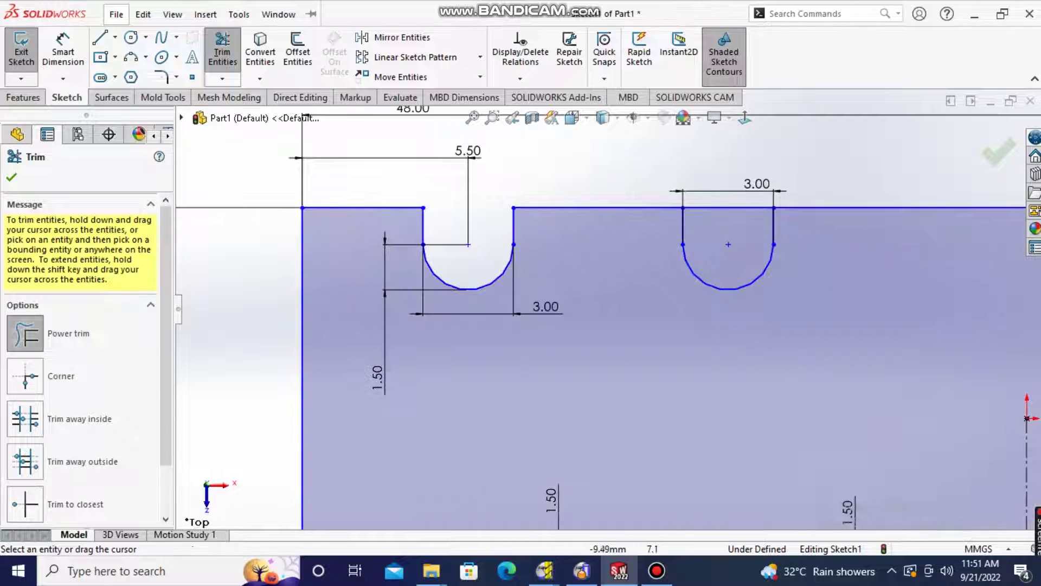
pyautogui.scroll(3, 868, 244)
pyautogui.scroll(-3, 868, 244)
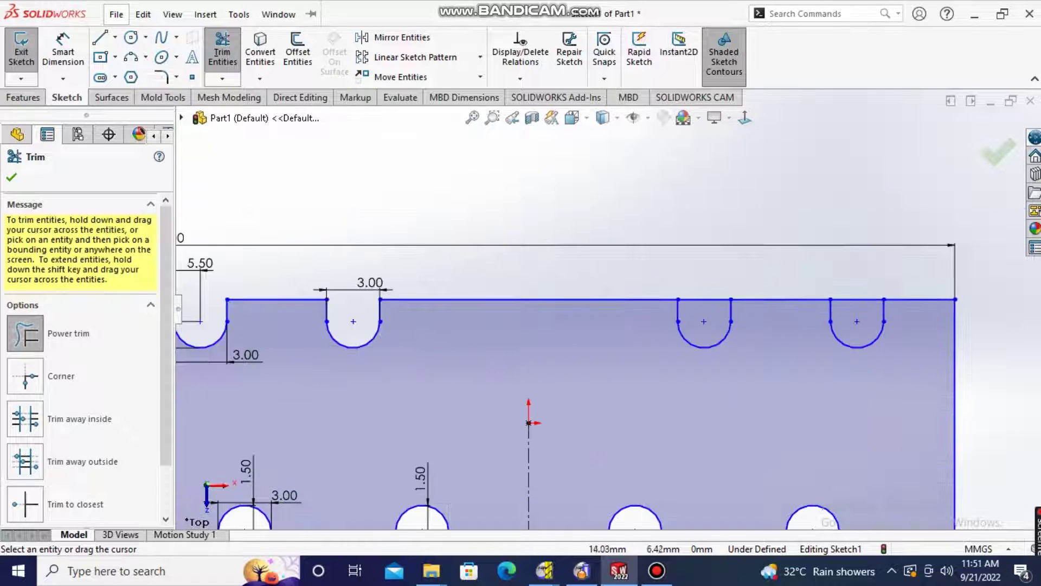
pyautogui.moveTo(704, 288); pyautogui.dragTo(703, 312)
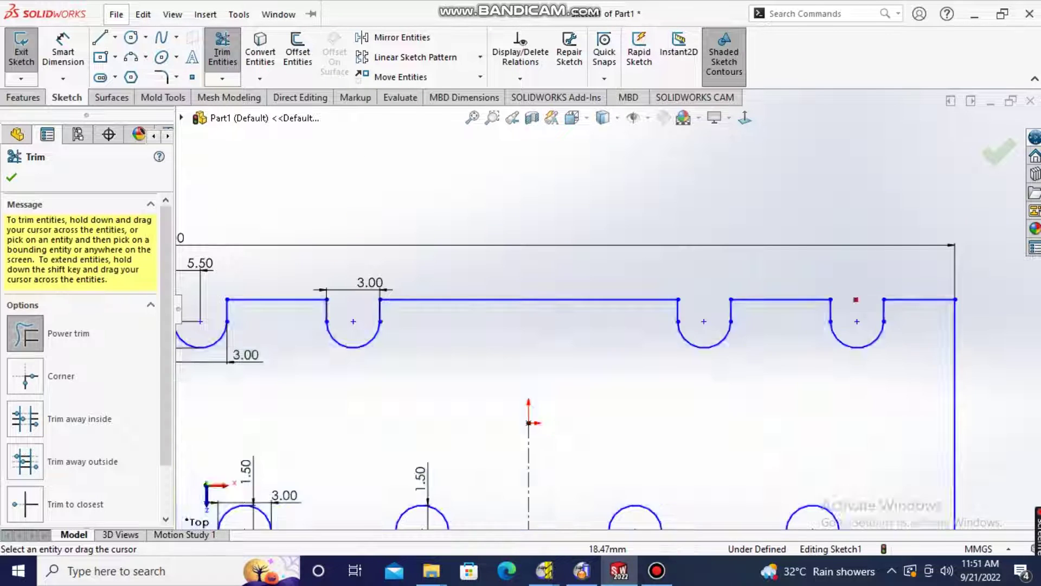
pyautogui.scroll(2, 596, 318)
pyautogui.scroll(2, 608, 306)
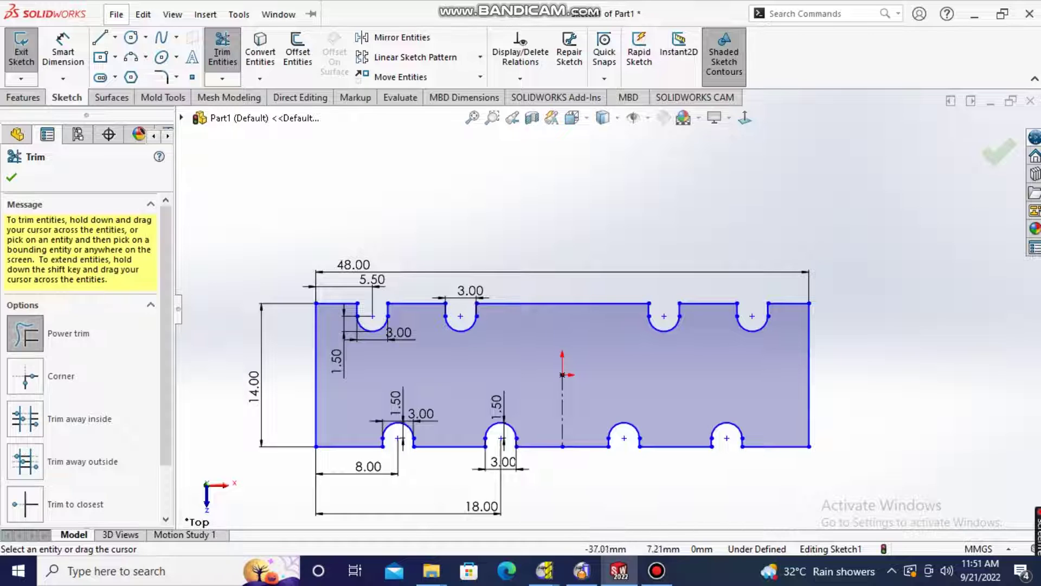
pyautogui.click(162, 77)
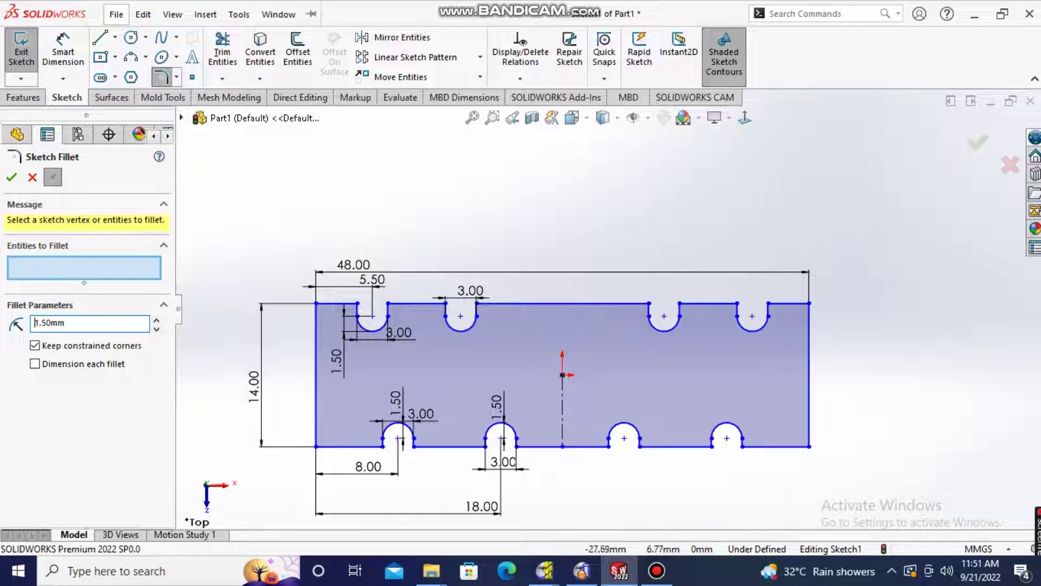
# Fillet the top-left corner and the bottom edge near the first slot with 1.39 mm sketch fillets
pyautogui.click(315, 328)
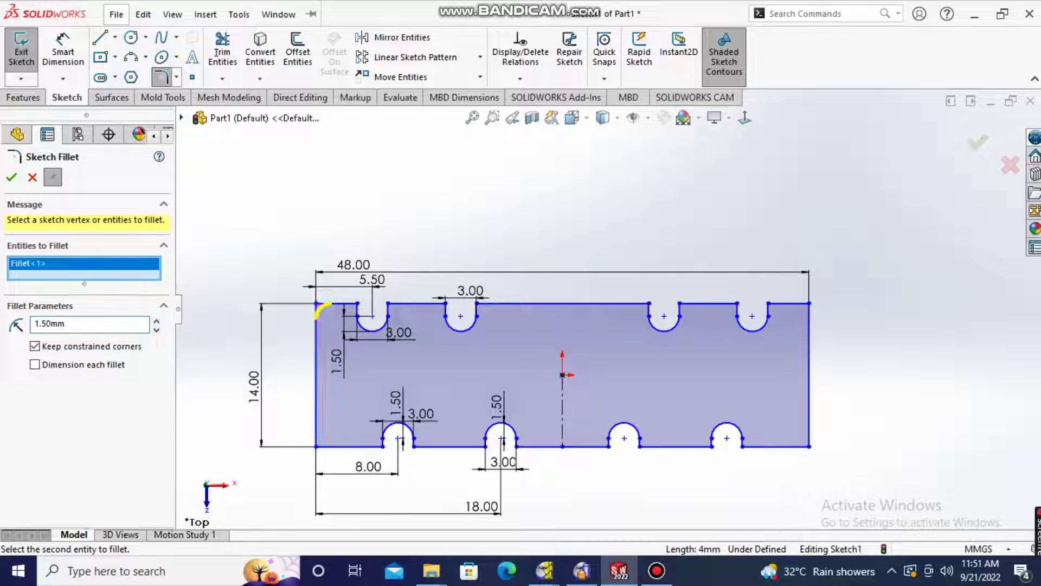
pyautogui.click(315, 347)
pyautogui.scroll(-5, 342, 472)
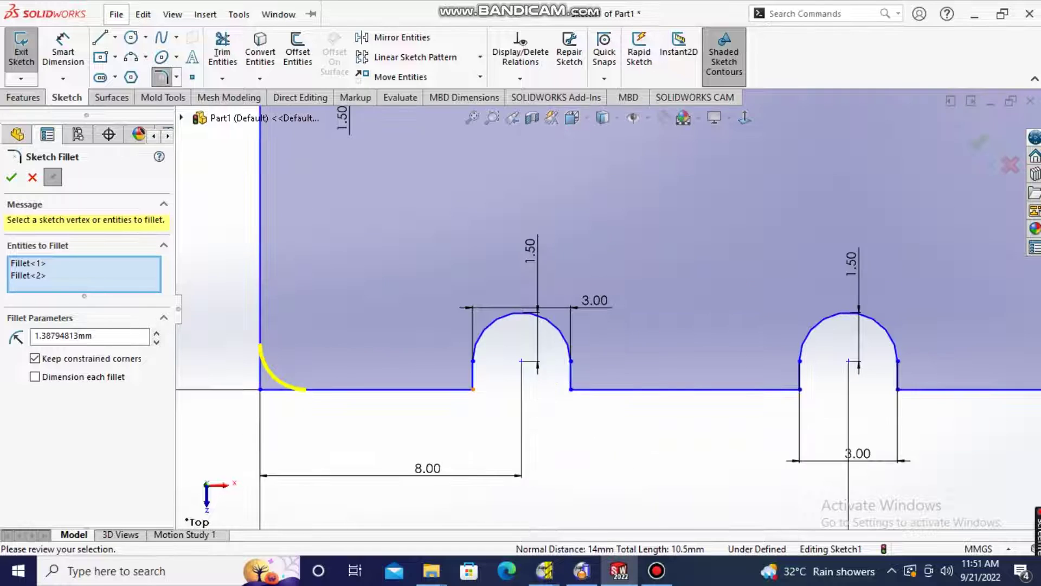
pyautogui.click(380, 389)
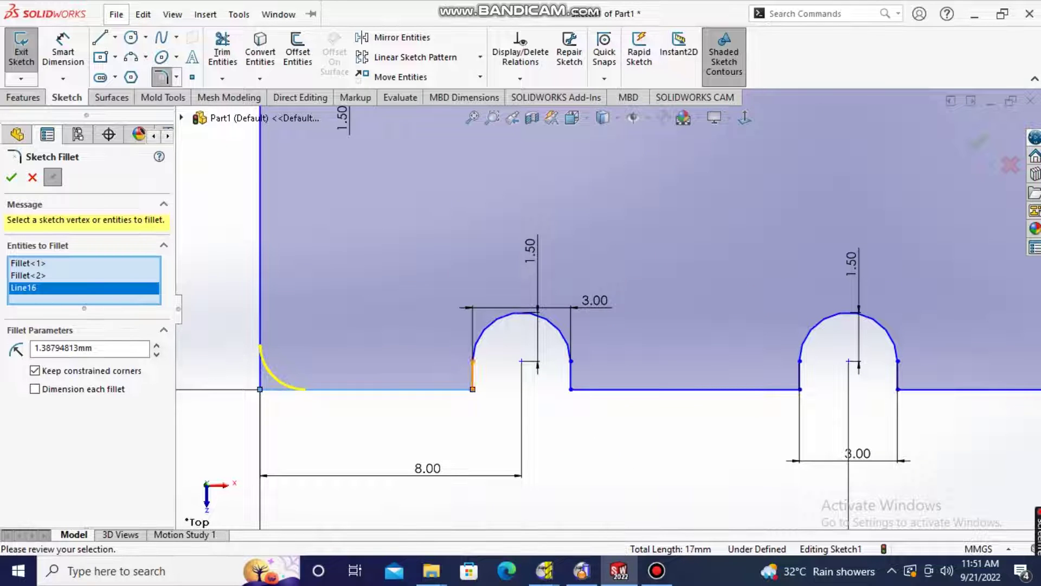
pyautogui.click(473, 374)
pyautogui.scroll(5, 608, 308)
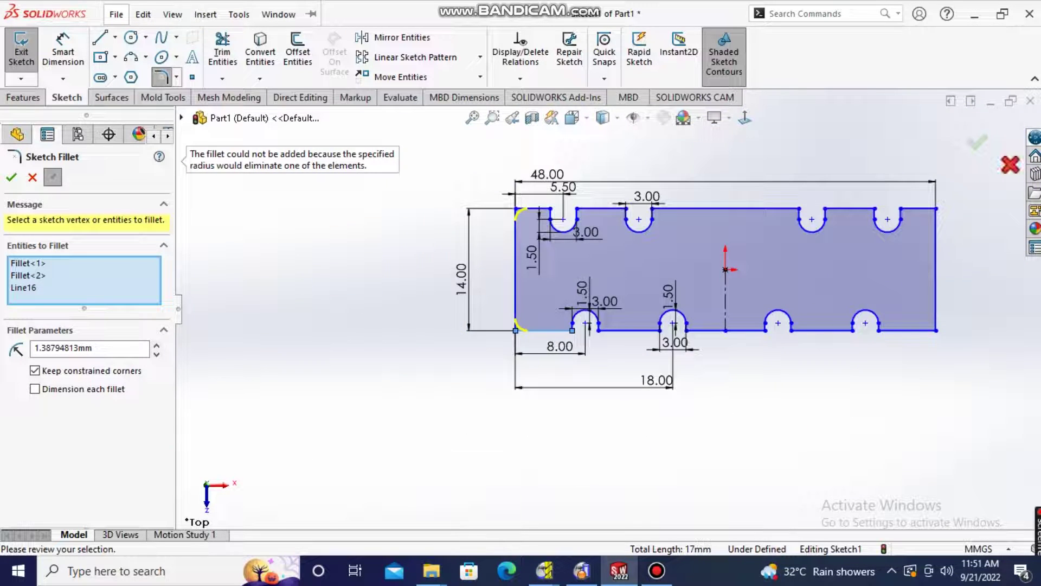
pyautogui.scroll(-3, 1009, 168)
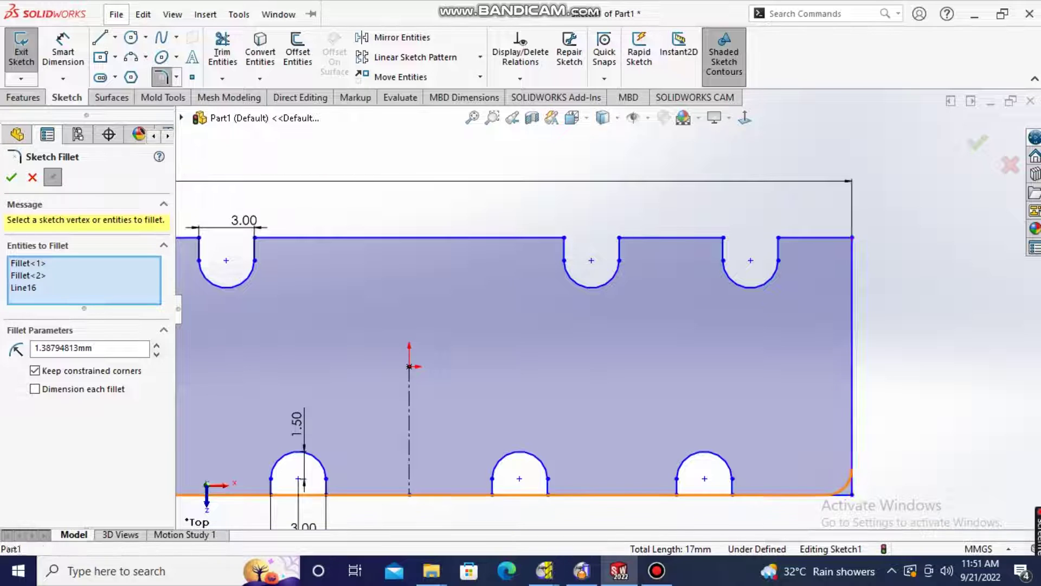
# Round the bottom-right and top-right corners and apply the four 1.39 mm corner fillets
pyautogui.click(824, 494)
pyautogui.scroll(2, 651, 325)
pyautogui.scroll(-2, 631, 297)
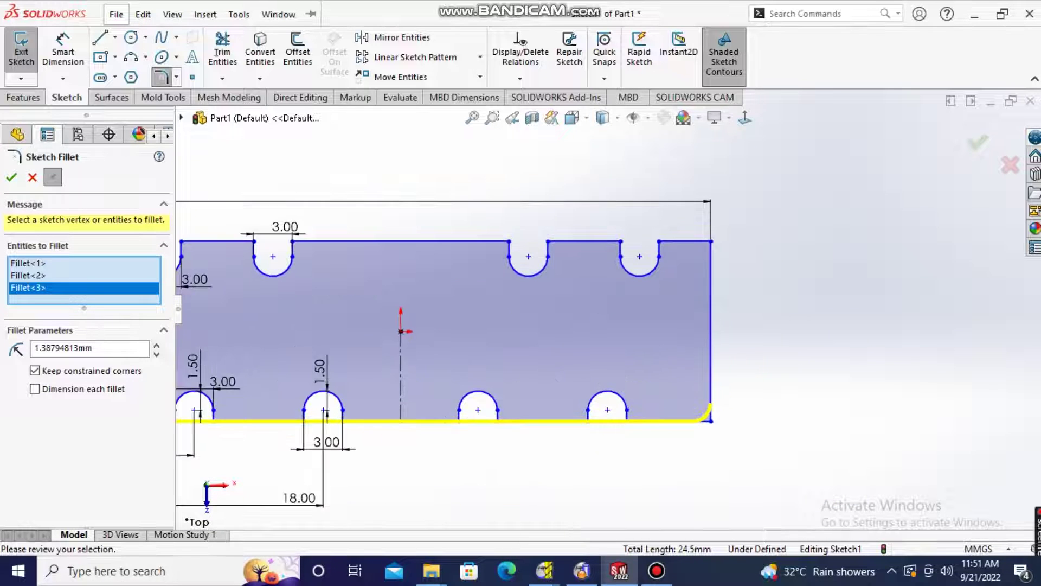
pyautogui.click(685, 241)
pyautogui.click(710, 304)
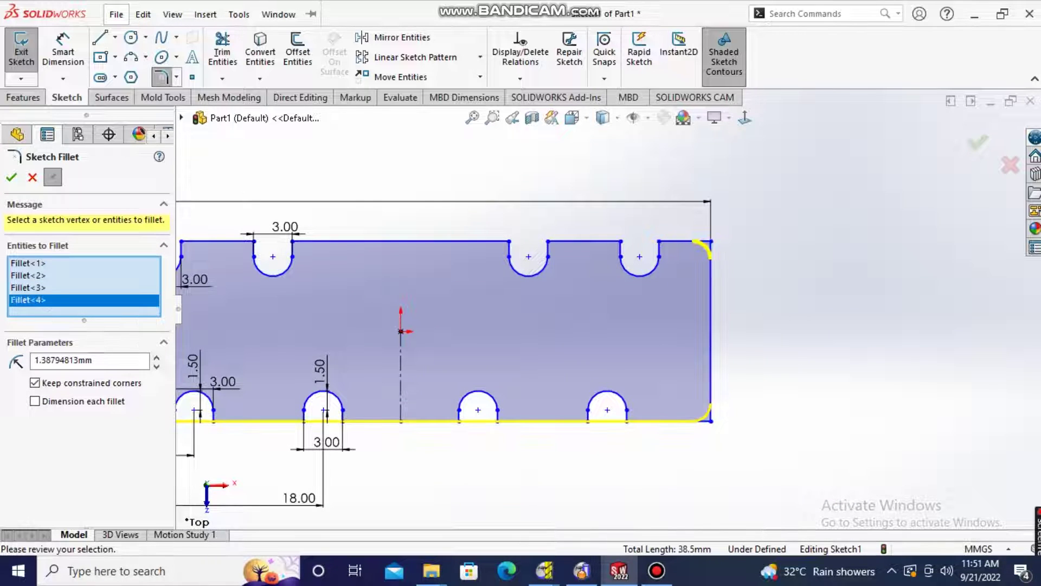
pyautogui.click(12, 177)
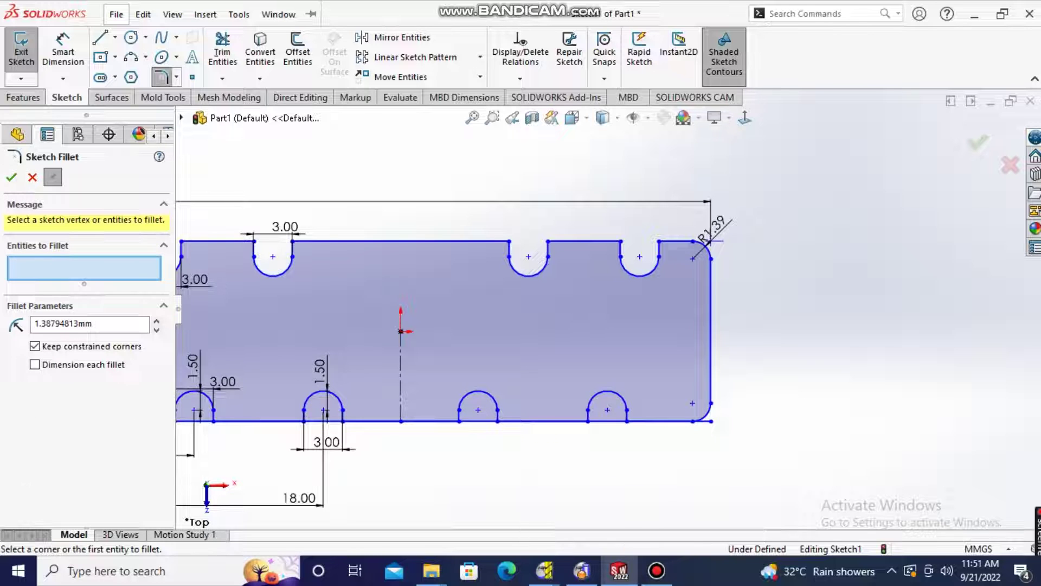
# Try an extra fillet on the bottom line, then exit the fillet tool and fit the profile
pyautogui.scroll(2, 612, 309)
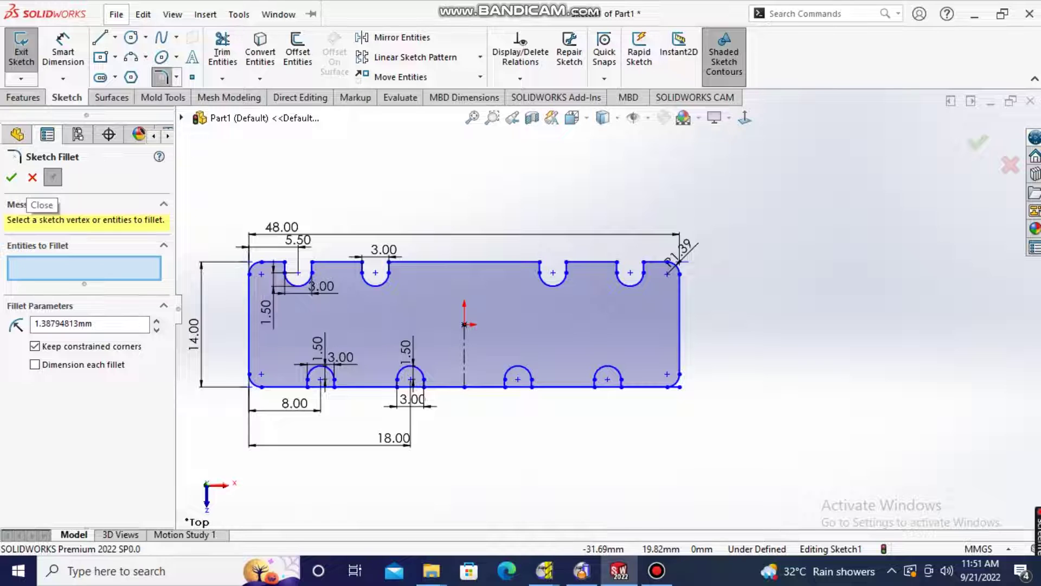
pyautogui.scroll(-3, 677, 393)
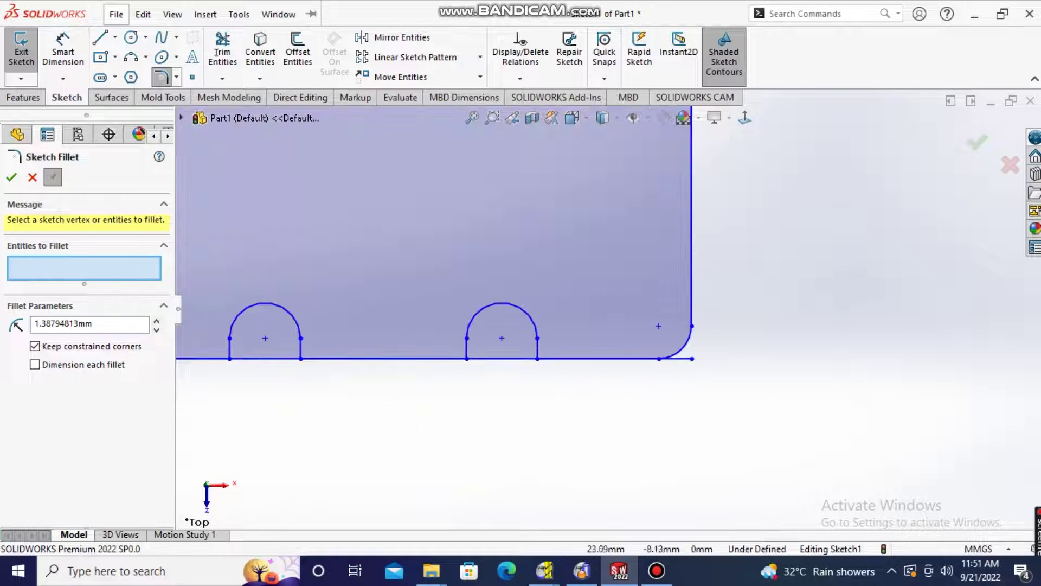
pyautogui.click(613, 359)
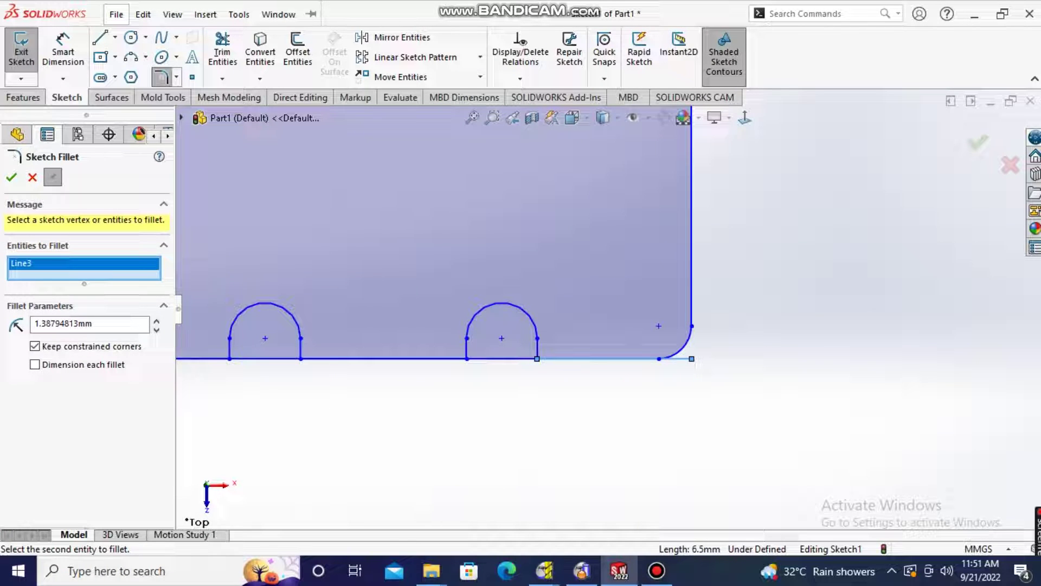
pyautogui.click(380, 358)
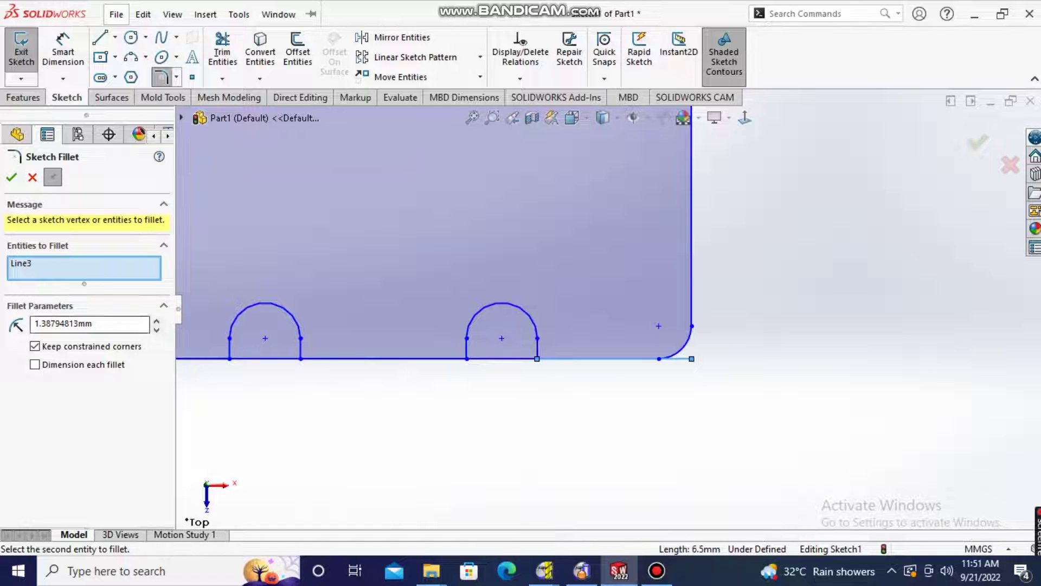
pyautogui.press('Escape')
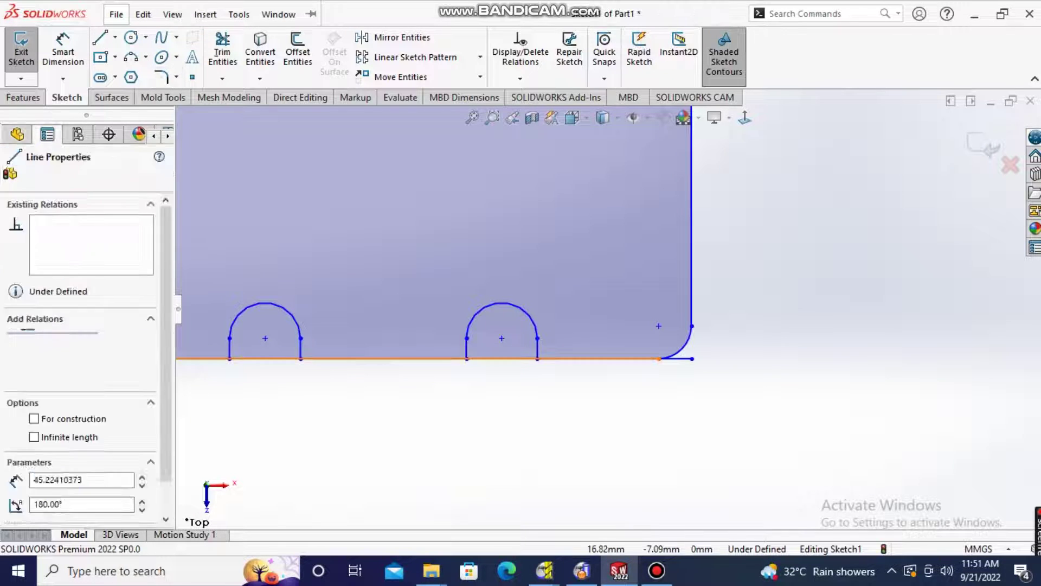
pyautogui.press('Escape')
pyautogui.press('f')
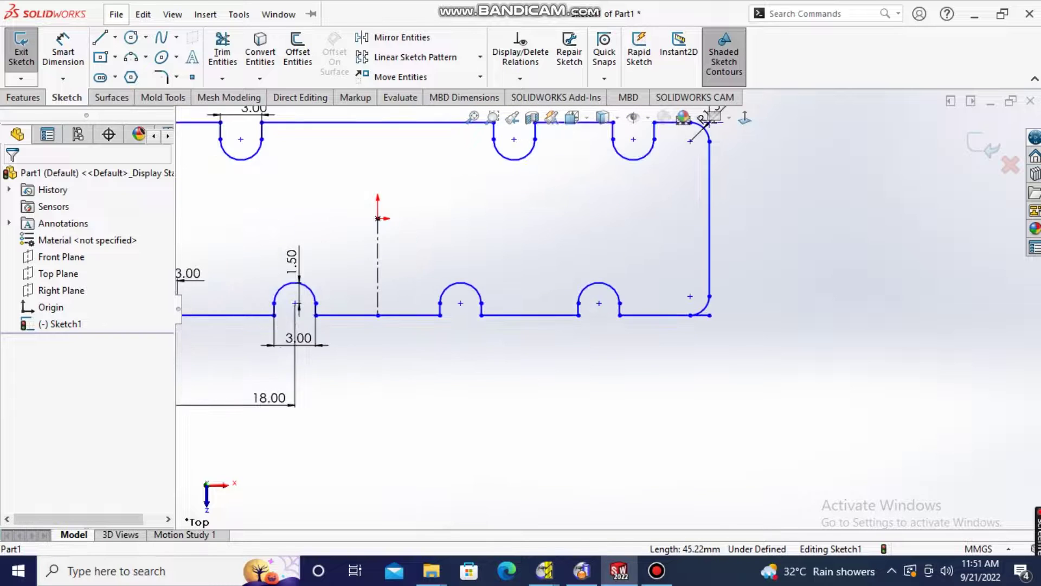
# Cancel a stray line started at the bottom-left corner and fit the profile in view
pyautogui.press('l')
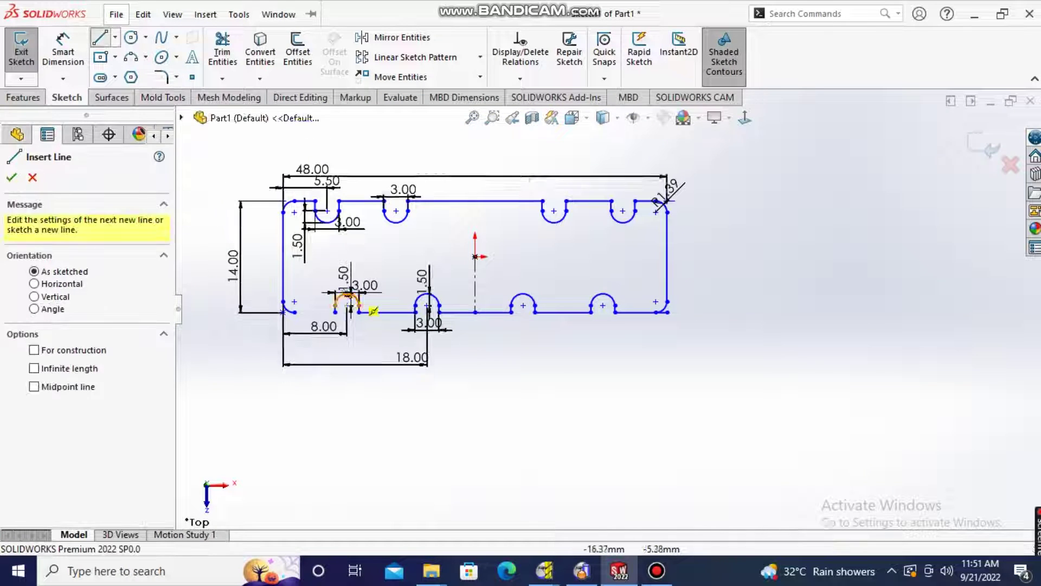
pyautogui.scroll(-3, 297, 309)
pyautogui.click(291, 316)
pyautogui.press('Escape')
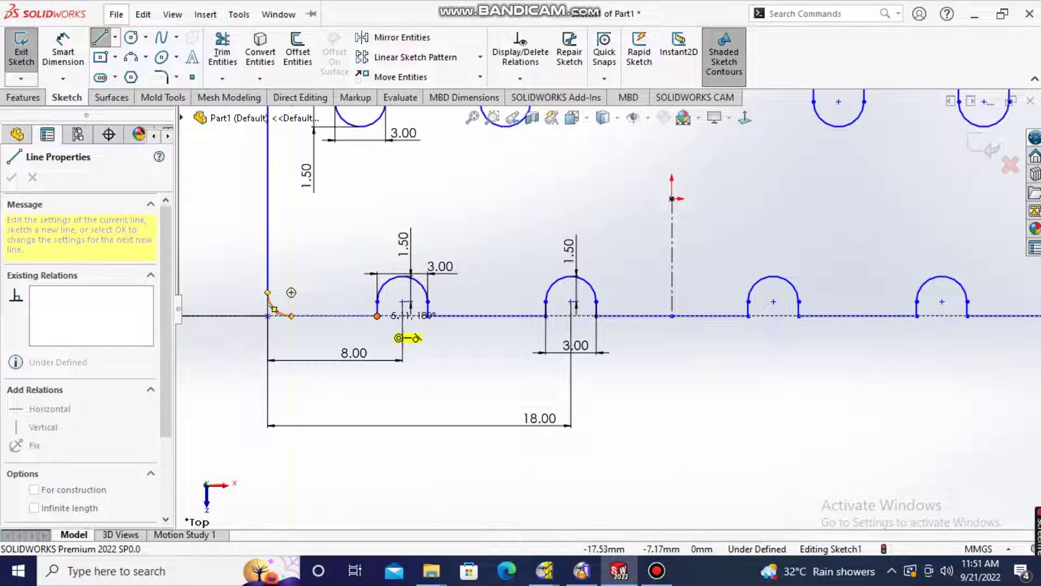
pyautogui.press('f')
pyautogui.press('Escape')
pyautogui.scroll(-5, 781, 331)
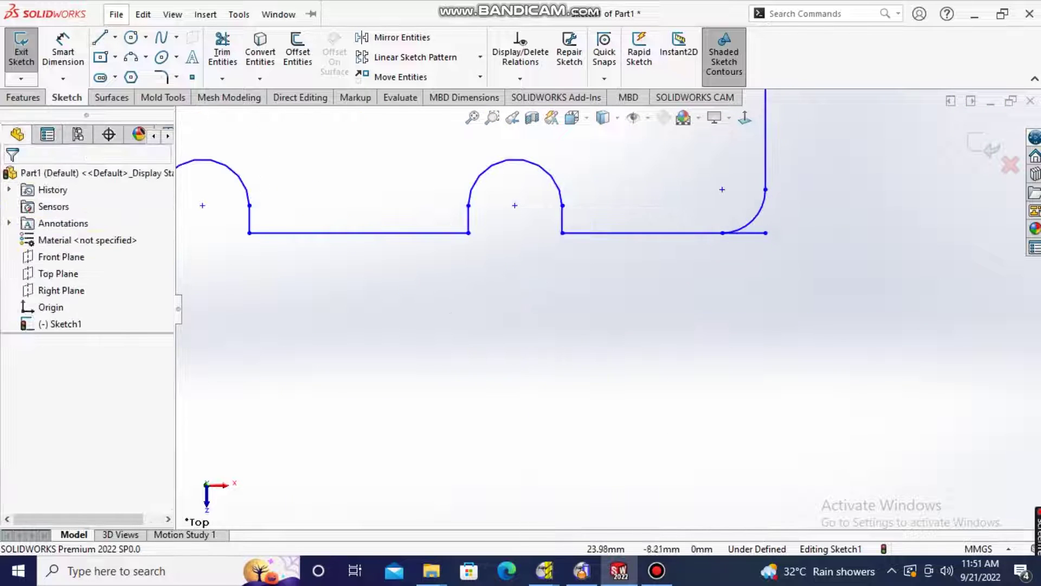
# Replace the bottom-right horizontal line with one from the arc end to the corner arc, closing the profile
pyautogui.click(754, 232)
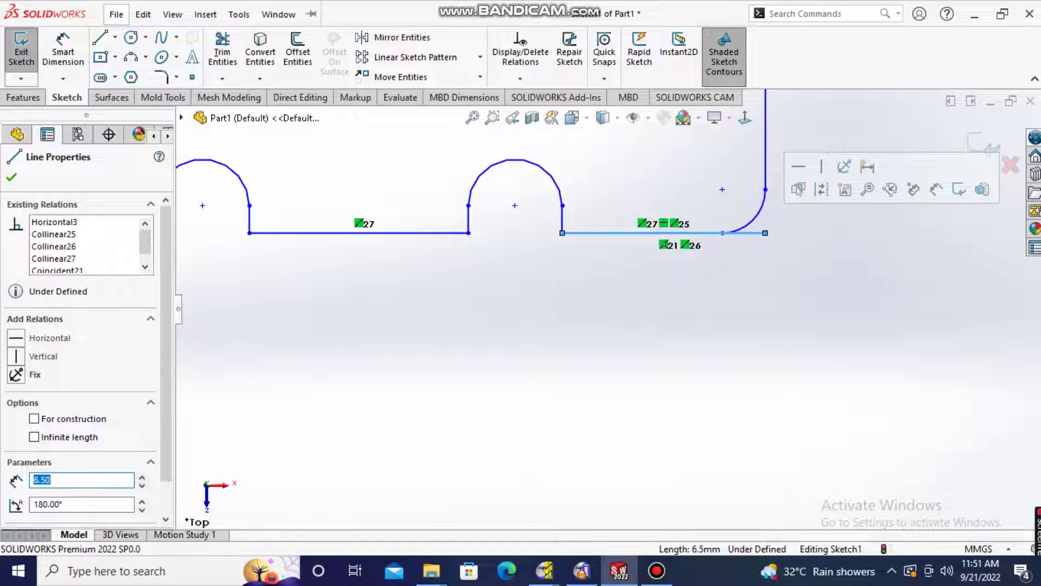
pyautogui.press('Delete')
pyautogui.press('l')
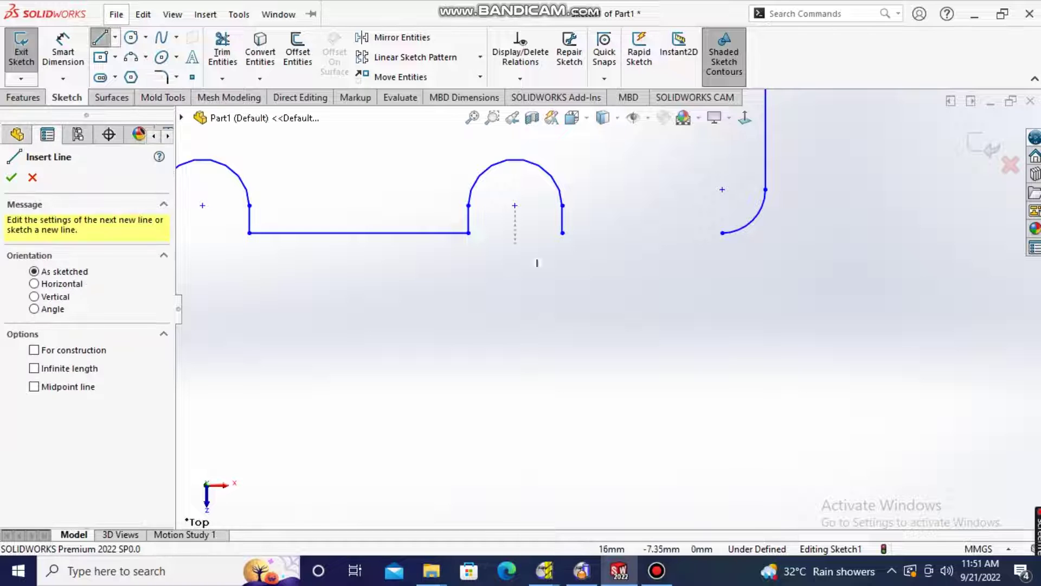
pyautogui.click(561, 232)
pyautogui.click(722, 232)
pyautogui.scroll(2, 623, 287)
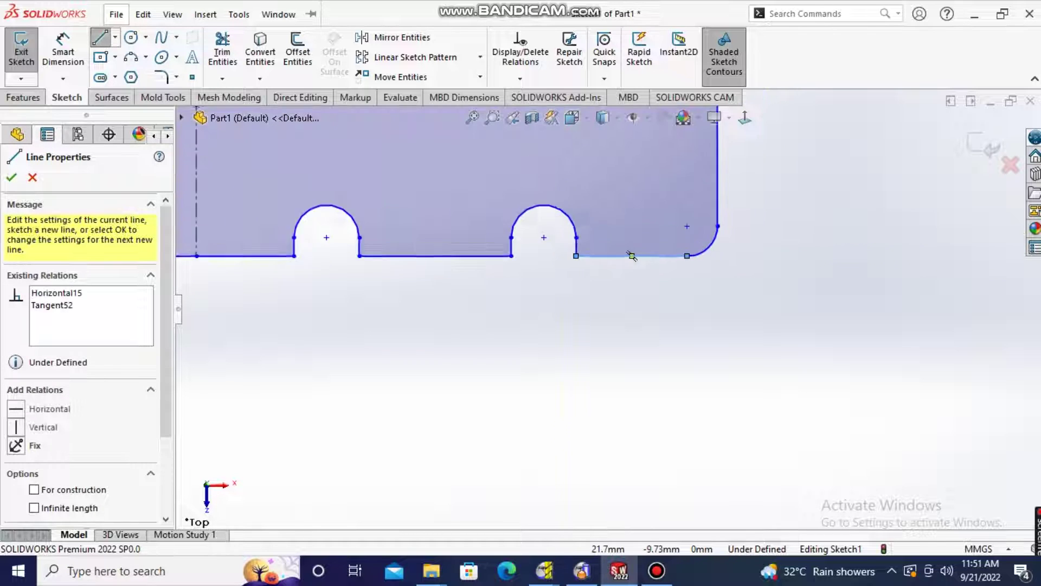
pyautogui.scroll(2, 617, 288)
pyautogui.scroll(2, 617, 288)
pyautogui.press('Escape')
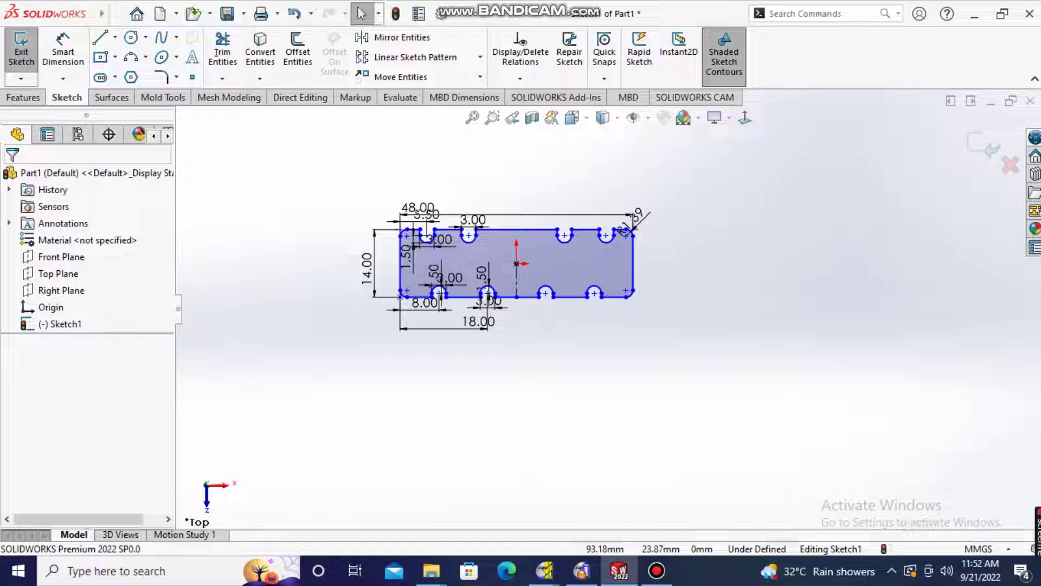
# Exit the sketch and extrude the grooved profile Blind 80 mm as Boss-Extrude1
pyautogui.click(990, 148)
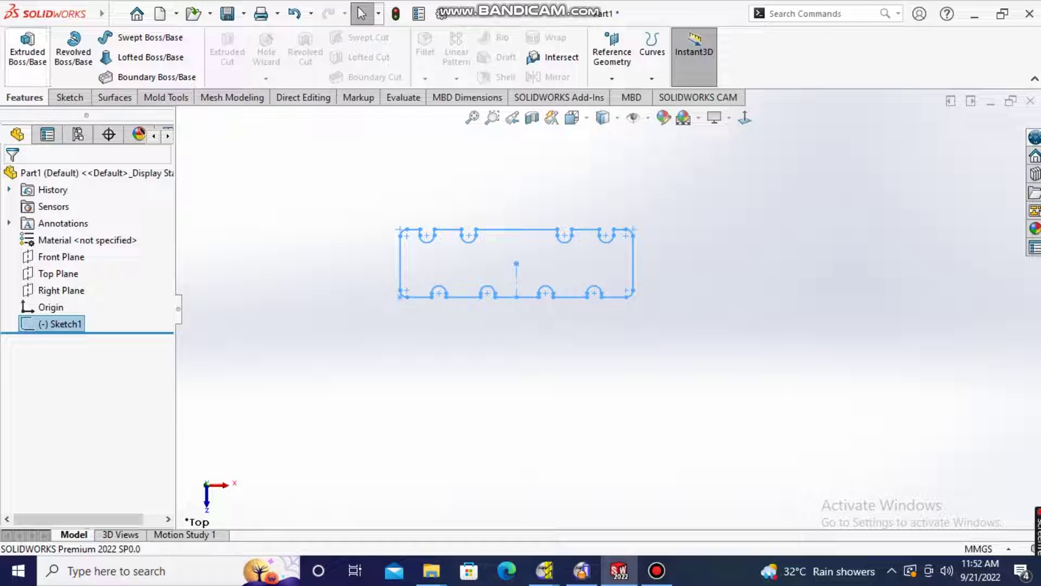
pyautogui.click(27, 52)
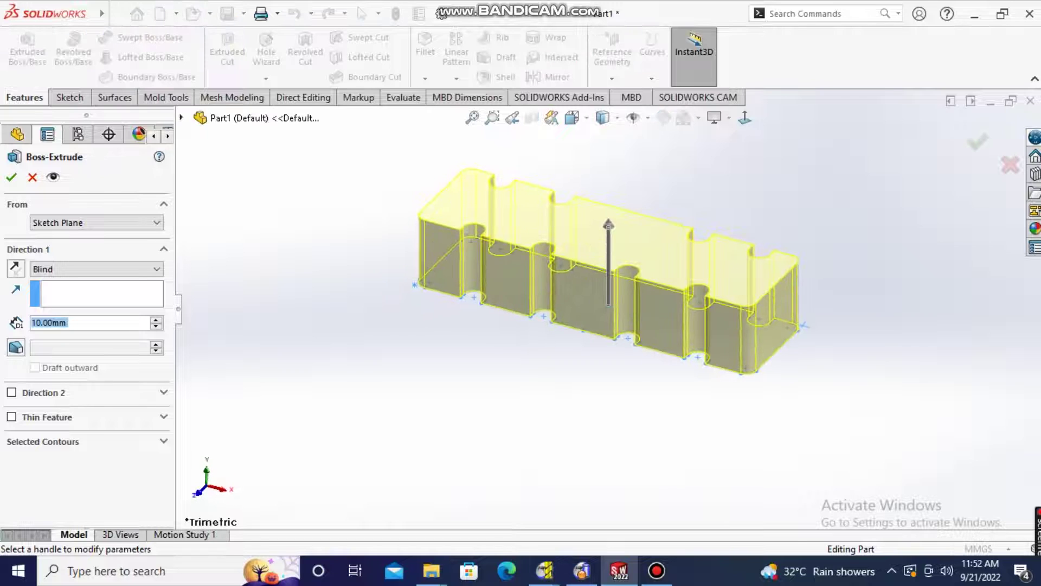
pyautogui.write('80')
pyautogui.press('Return')
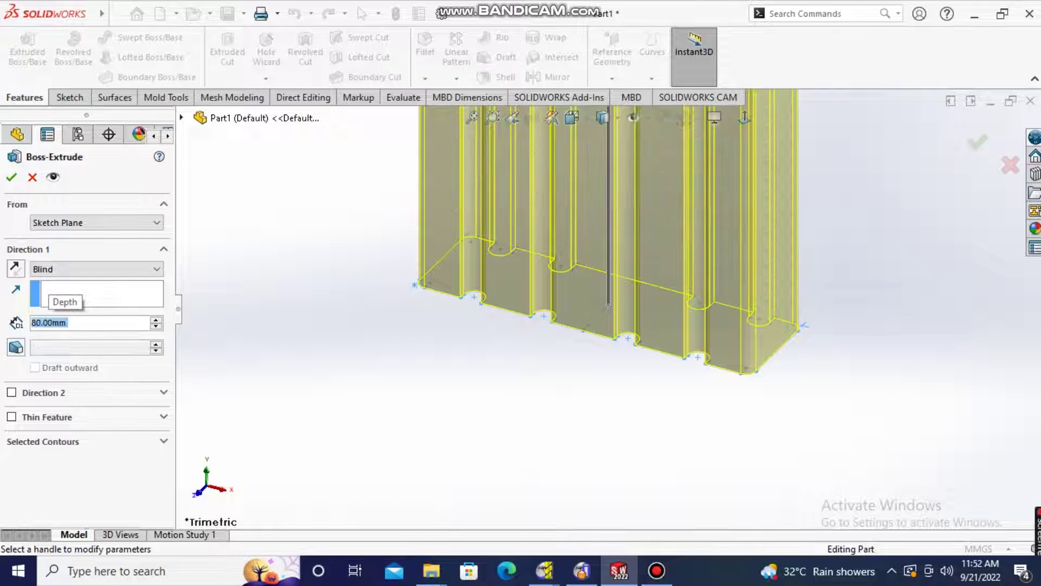
pyautogui.press('Return')
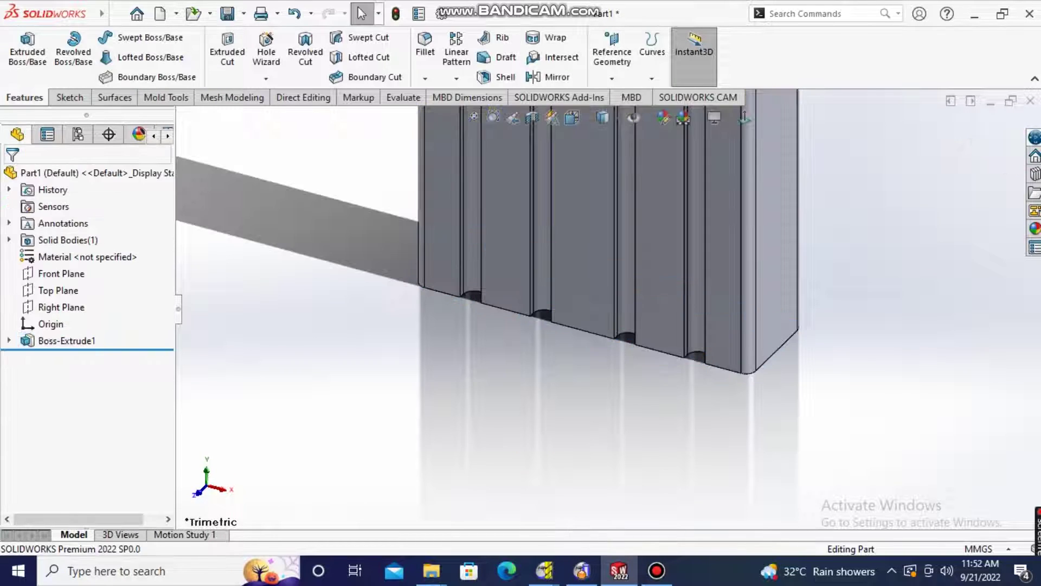
pyautogui.moveTo(607, 217)
pyautogui.mouseDown(button='middle')
pyautogui.moveTo(634, 271)
pyautogui.moveTo(629, 227)
pyautogui.mouseUp(button='middle')
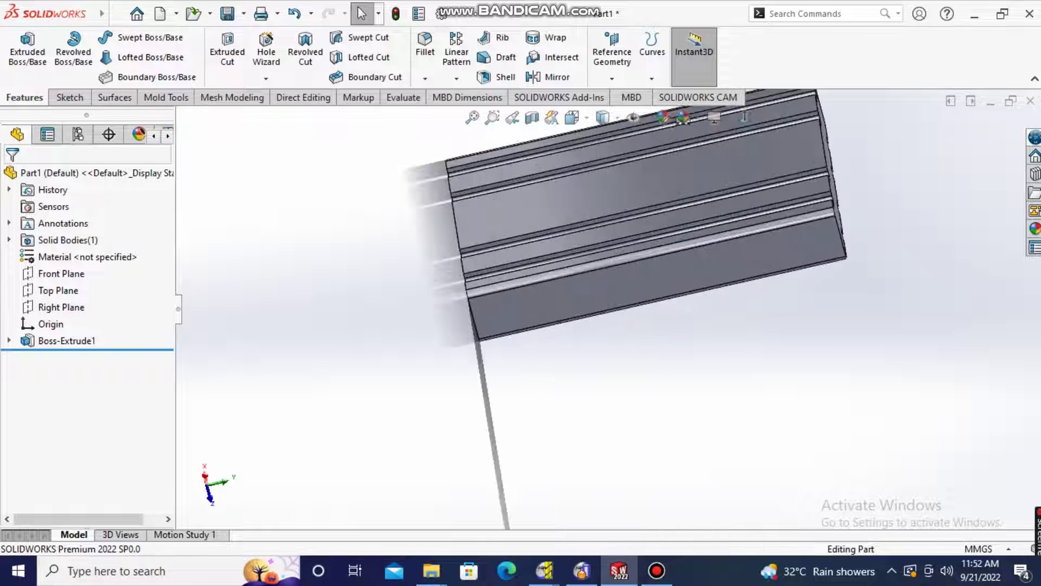
pyautogui.moveTo(569, 249); pyautogui.dragTo(591, 282, button='middle')
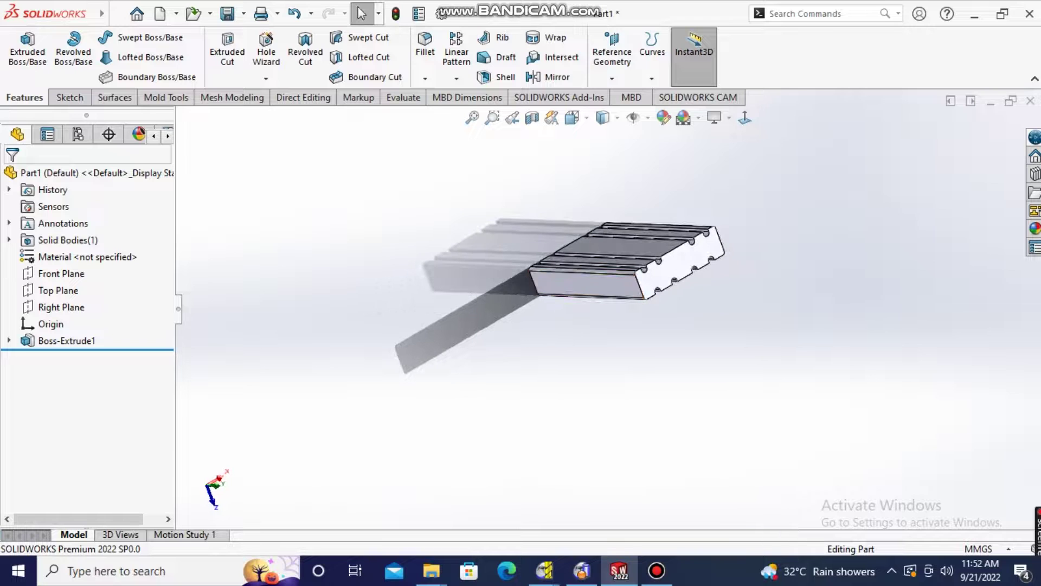
# Start a fillet on the first two groove edges and set its radius to 1 mm
pyautogui.click(424, 52)
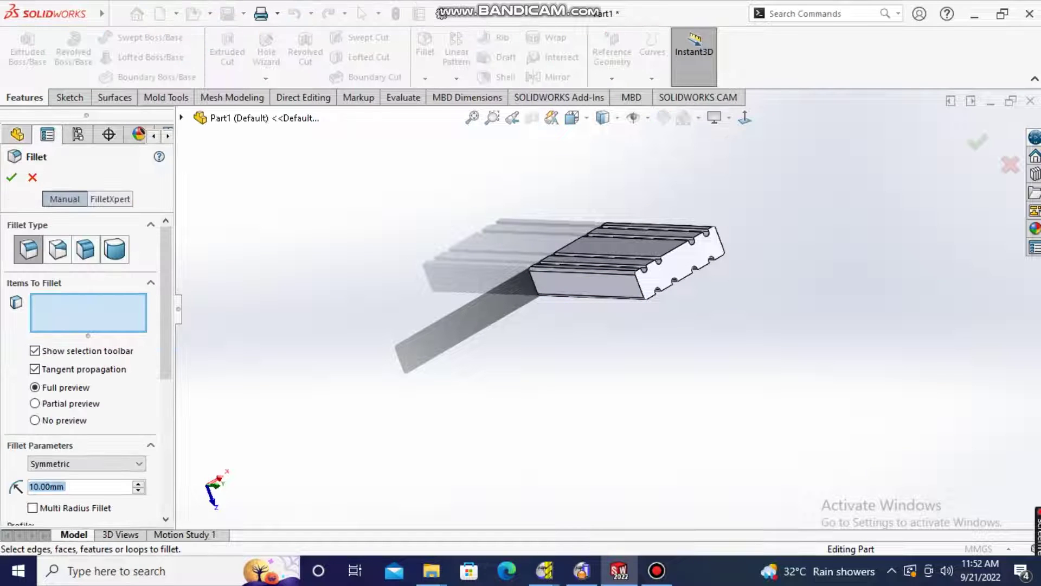
pyautogui.write('1.5')
pyautogui.press('Return')
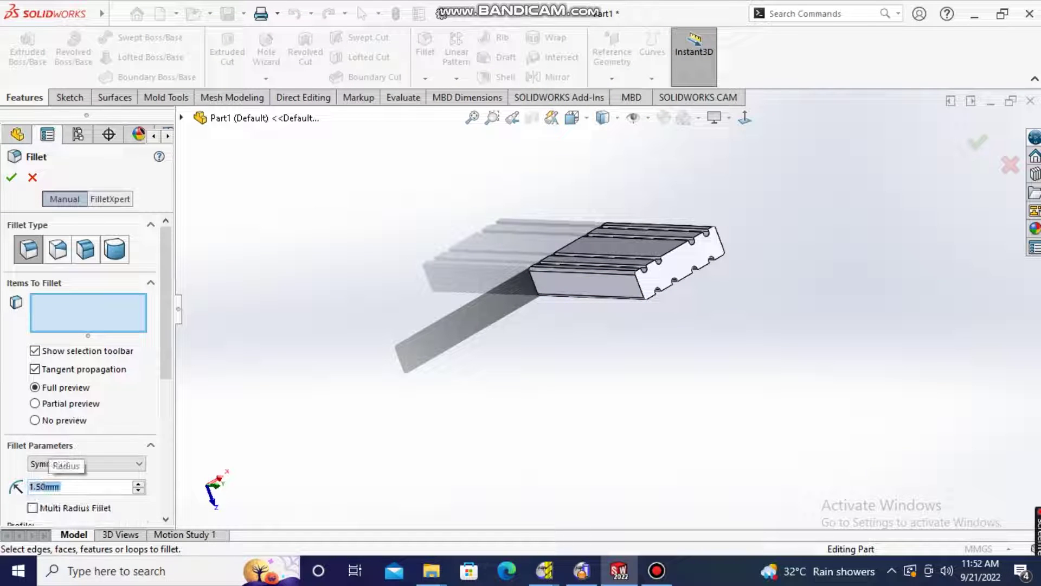
pyautogui.scroll(-2, 509, 351)
pyautogui.scroll(-4, 509, 351)
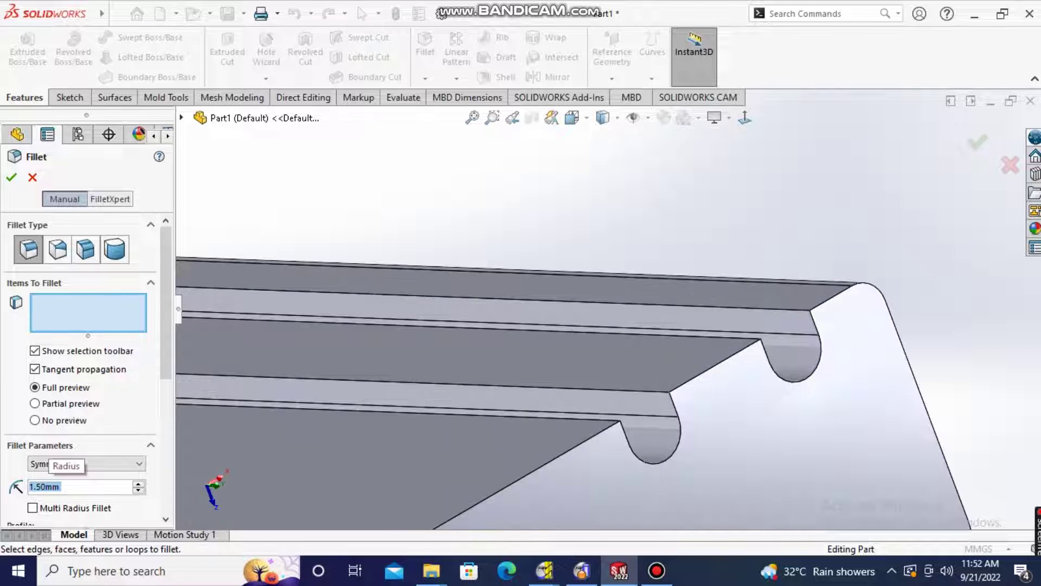
pyautogui.click(640, 306)
pyautogui.moveTo(651, 325)
pyautogui.mouseDown(button='middle')
pyautogui.moveTo(596, 260)
pyautogui.moveTo(672, 364)
pyautogui.mouseUp(button='middle')
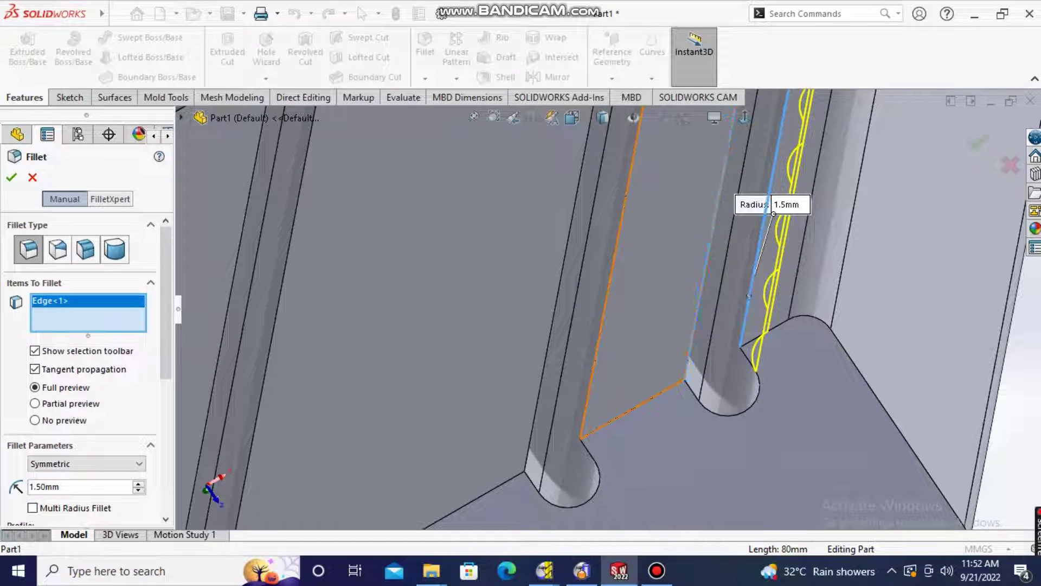
pyautogui.click(702, 282)
pyautogui.write('1')
pyautogui.press('Return')
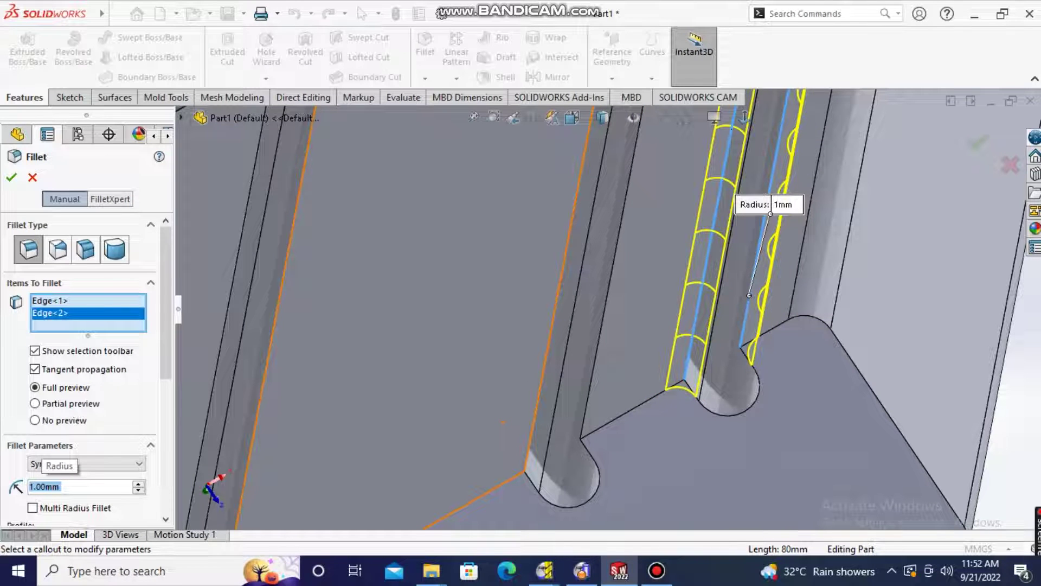
# Add six more groove edges to the 1 mm fillet selection
pyautogui.click(523, 466)
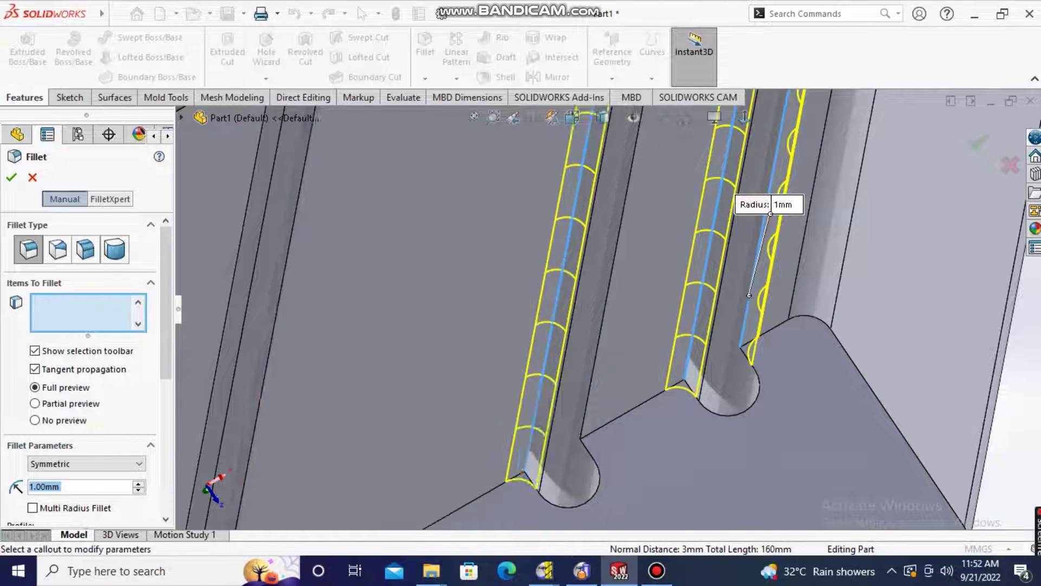
pyautogui.moveTo(523, 466); pyautogui.dragTo(632, 336, button='middle')
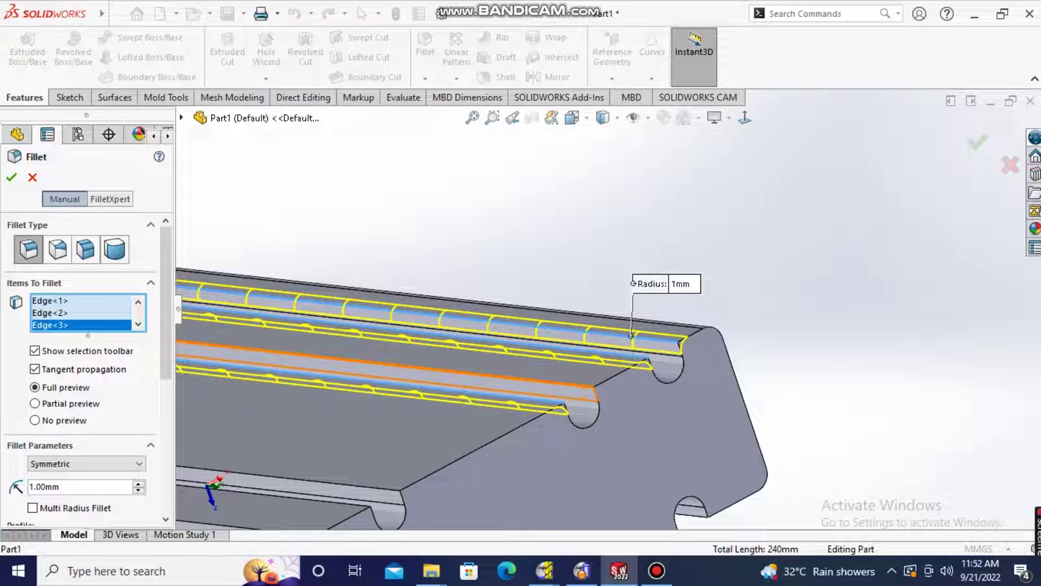
pyautogui.click(434, 369)
pyautogui.moveTo(434, 370)
pyautogui.mouseDown(button='middle')
pyautogui.moveTo(380, 441)
pyautogui.moveTo(219, 488)
pyautogui.moveTo(379, 303)
pyautogui.moveTo(626, 406)
pyautogui.moveTo(576, 380)
pyautogui.moveTo(597, 109)
pyautogui.mouseUp(button='middle')
pyautogui.click(220, 480)
pyautogui.click(379, 303)
pyautogui.click(577, 380)
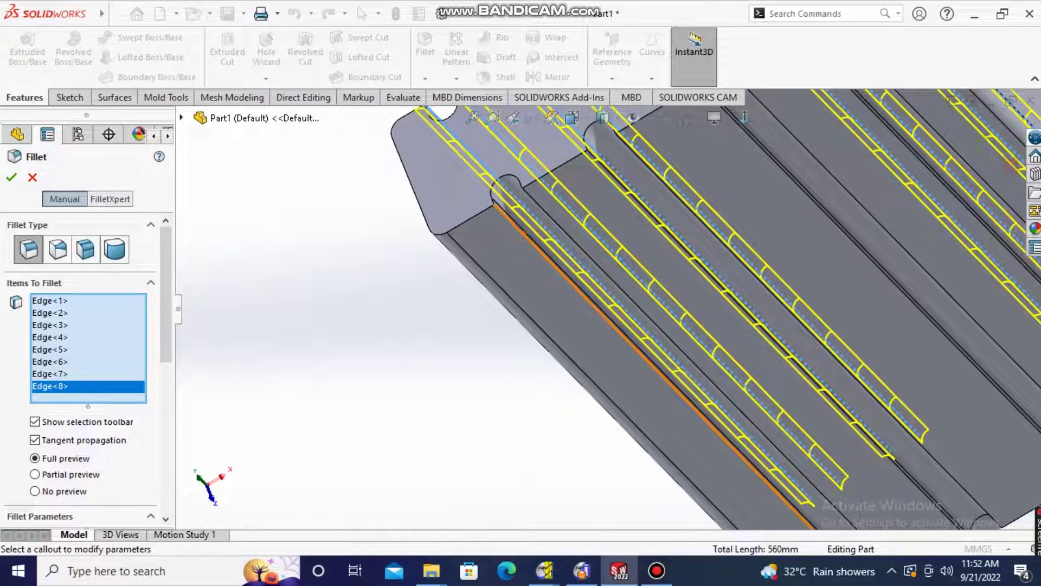
pyautogui.click(523, 233)
pyautogui.moveTo(524, 233); pyautogui.dragTo(515, 154, button='middle')
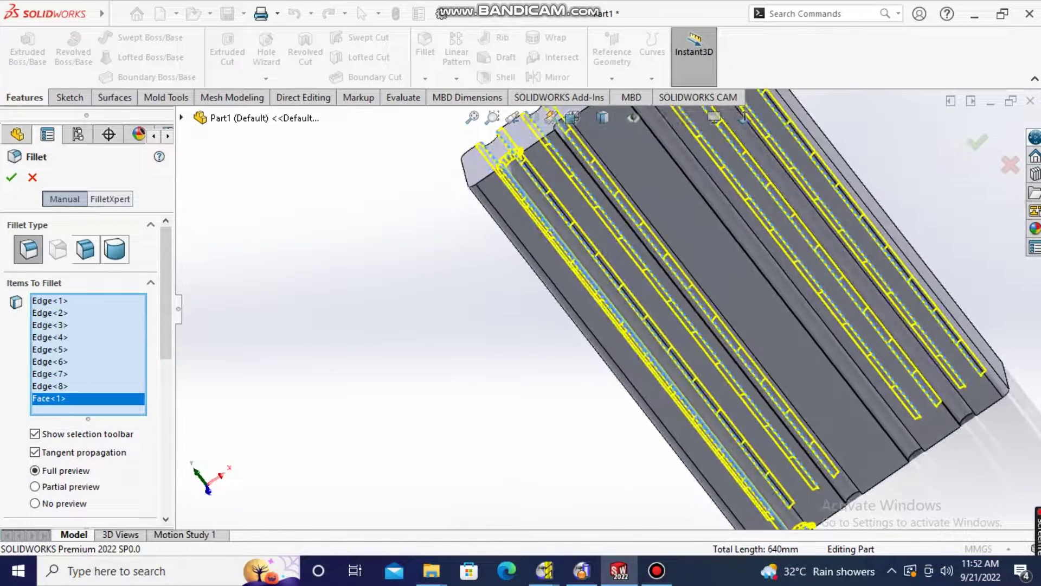
# Remove the mistakenly picked face and add four more groove edges
pyautogui.rightClick(49, 398)
pyautogui.click(105, 423)
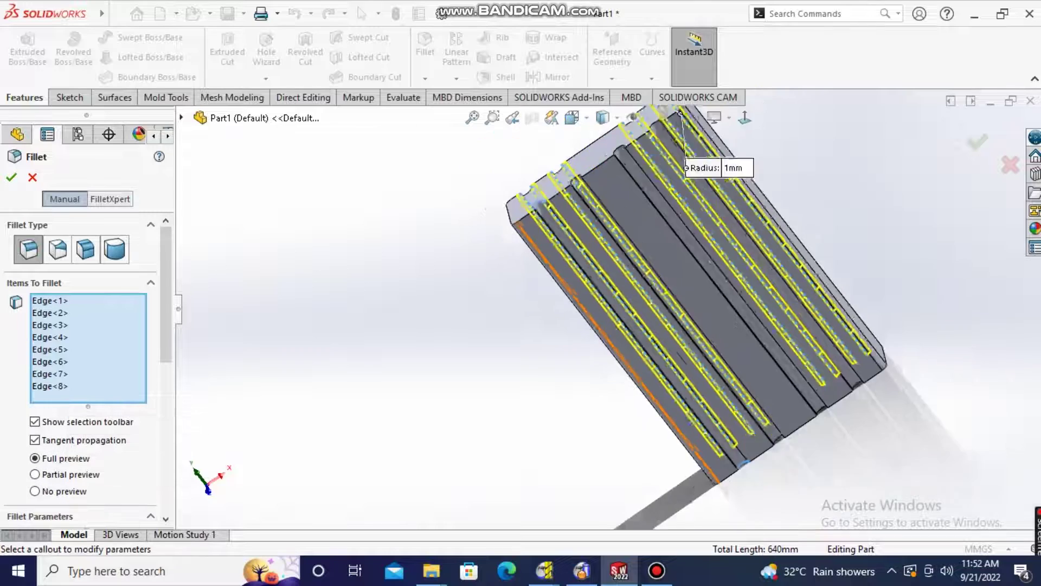
pyautogui.scroll(-2, 515, 197)
pyautogui.scroll(-4, 515, 198)
pyautogui.scroll(-3, 515, 198)
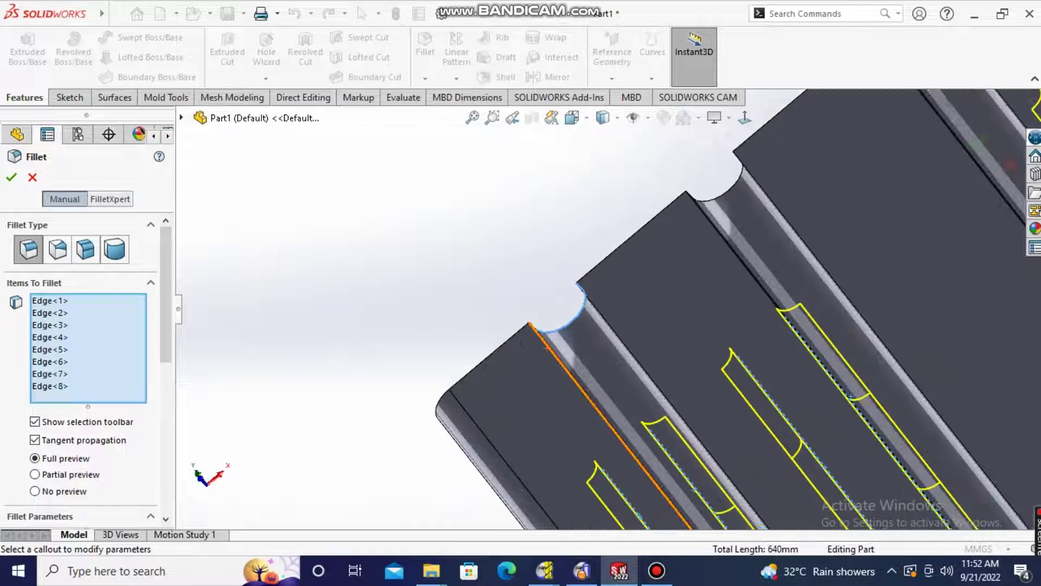
pyautogui.click(546, 347)
pyautogui.moveTo(547, 347)
pyautogui.mouseDown(button='middle')
pyautogui.moveTo(617, 358)
pyautogui.moveTo(635, 347)
pyautogui.mouseUp(button='middle')
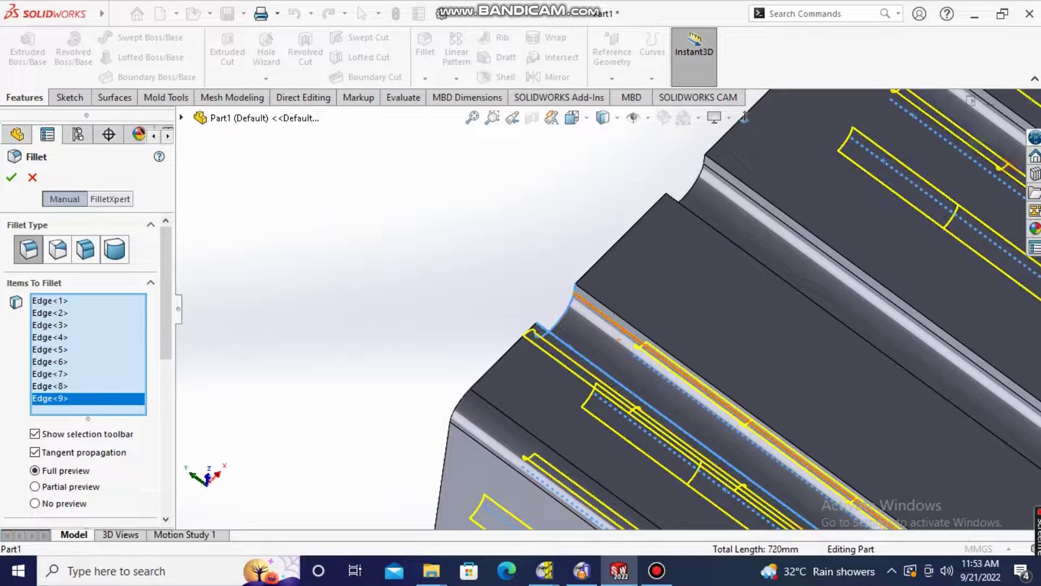
pyautogui.click(621, 327)
pyautogui.moveTo(621, 328)
pyautogui.mouseDown(button='middle')
pyautogui.moveTo(640, 304)
pyautogui.moveTo(657, 321)
pyautogui.moveTo(678, 304)
pyautogui.moveTo(667, 301)
pyautogui.mouseUp(button='middle')
pyautogui.click(624, 314)
pyautogui.click(657, 322)
# Add the last four groove edges and confirm the 16-edge 1 mm fillet as Fillet1
pyautogui.scroll(3, 657, 321)
pyautogui.scroll(-3, 667, 301)
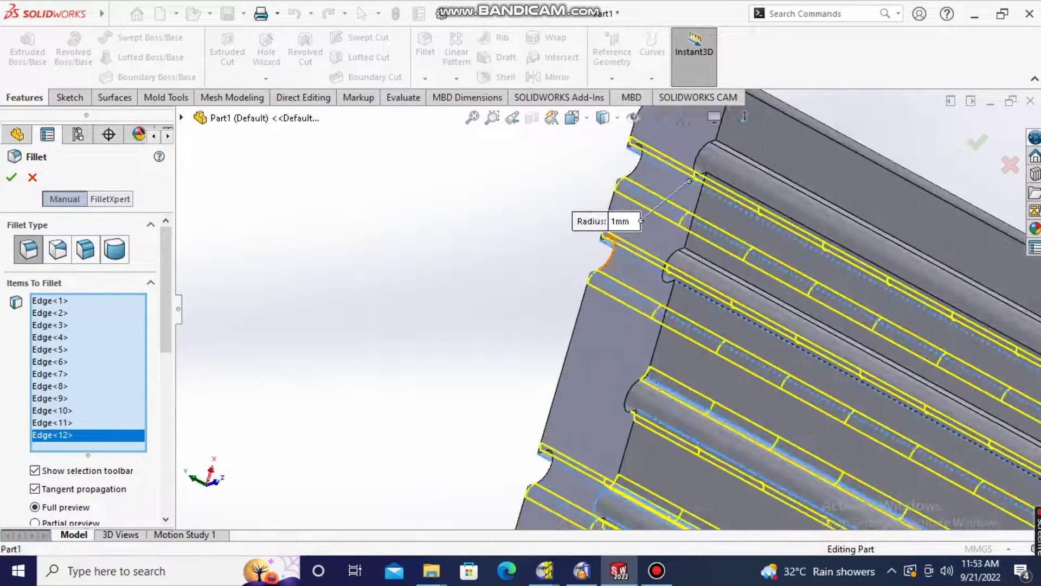
pyautogui.scroll(-2, 667, 301)
pyautogui.click(665, 300)
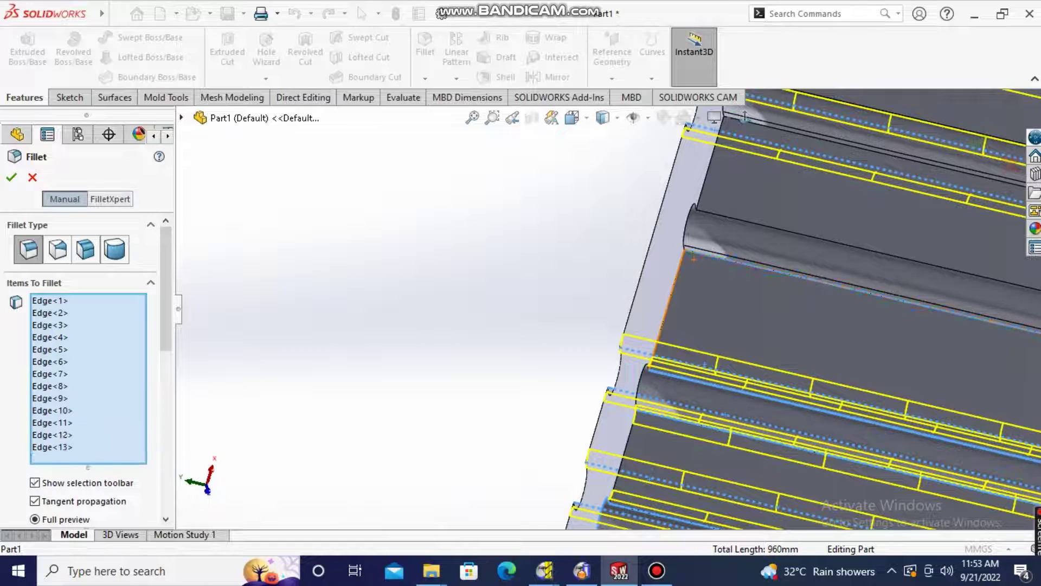
pyautogui.moveTo(666, 300); pyautogui.dragTo(749, 261, button='middle')
pyautogui.click(803, 254)
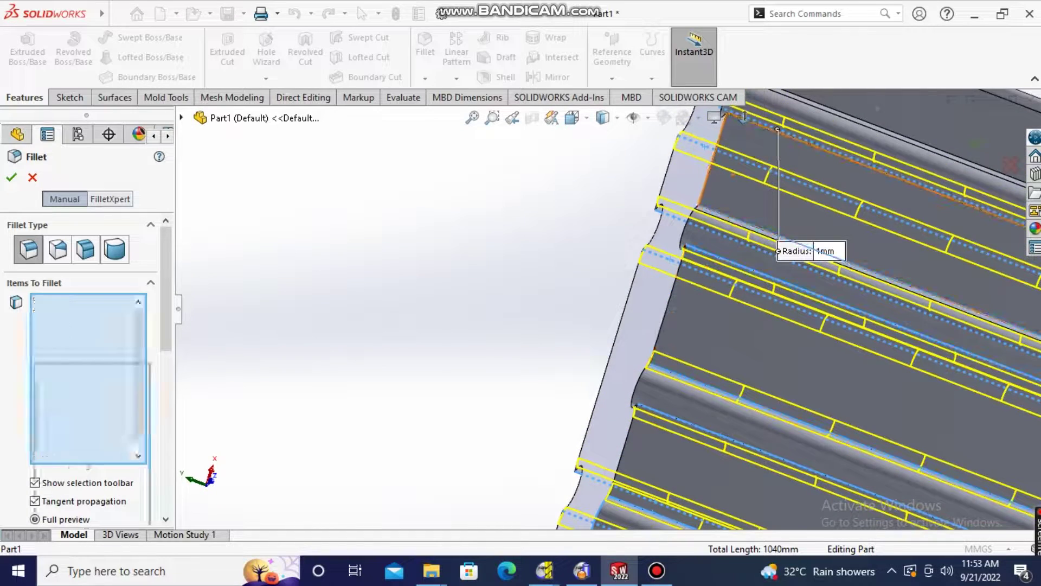
pyautogui.scroll(3, 803, 303)
pyautogui.scroll(-4, 802, 303)
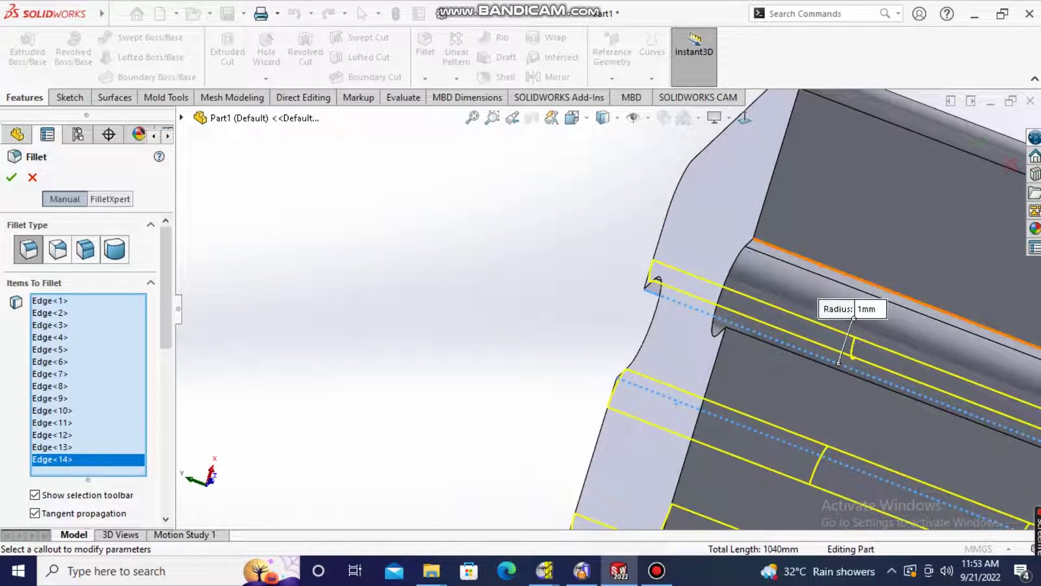
pyautogui.click(922, 305)
pyautogui.moveTo(922, 304); pyautogui.dragTo(890, 326, button='middle')
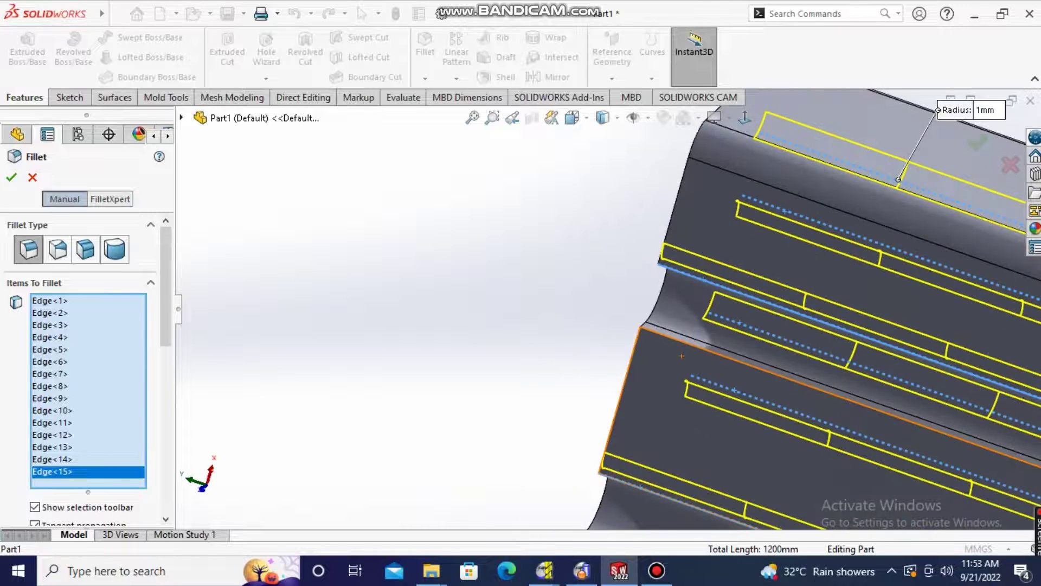
pyautogui.click(682, 353)
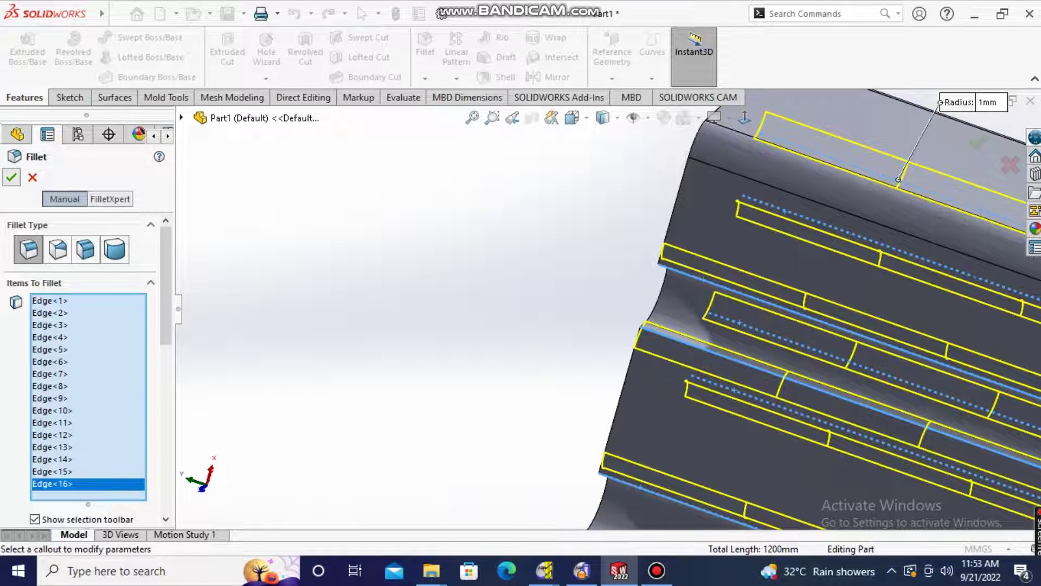
pyautogui.press('Return')
# After clearing stray edge selections, open the appearance editor from the bar's lower face
pyautogui.scroll(2, 759, 380)
pyautogui.scroll(2, 759, 380)
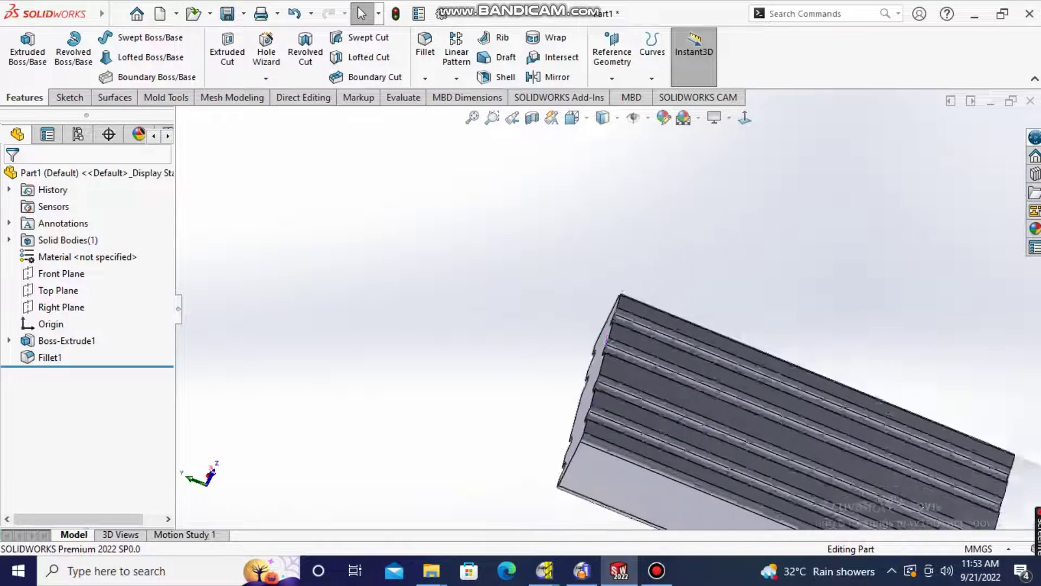
pyautogui.scroll(2, 607, 310)
pyautogui.click(677, 376)
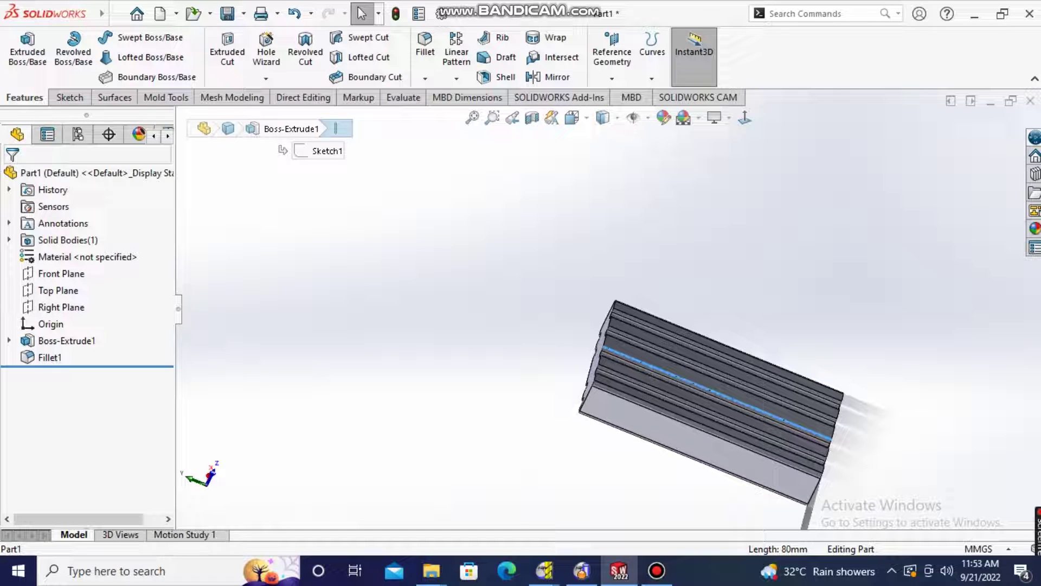
pyautogui.click(698, 118)
pyautogui.click(705, 137)
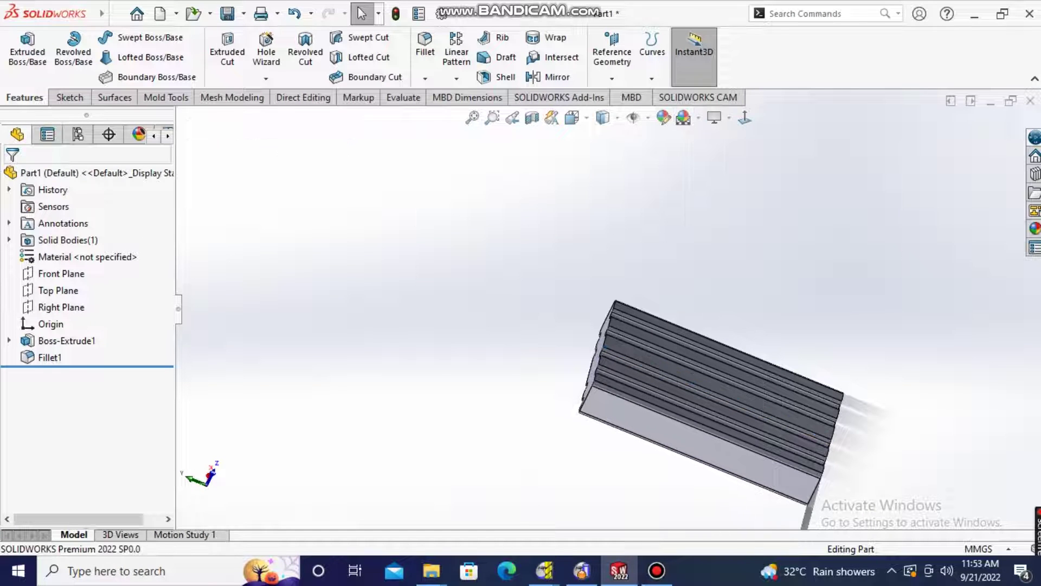
pyautogui.rightClick(59, 239)
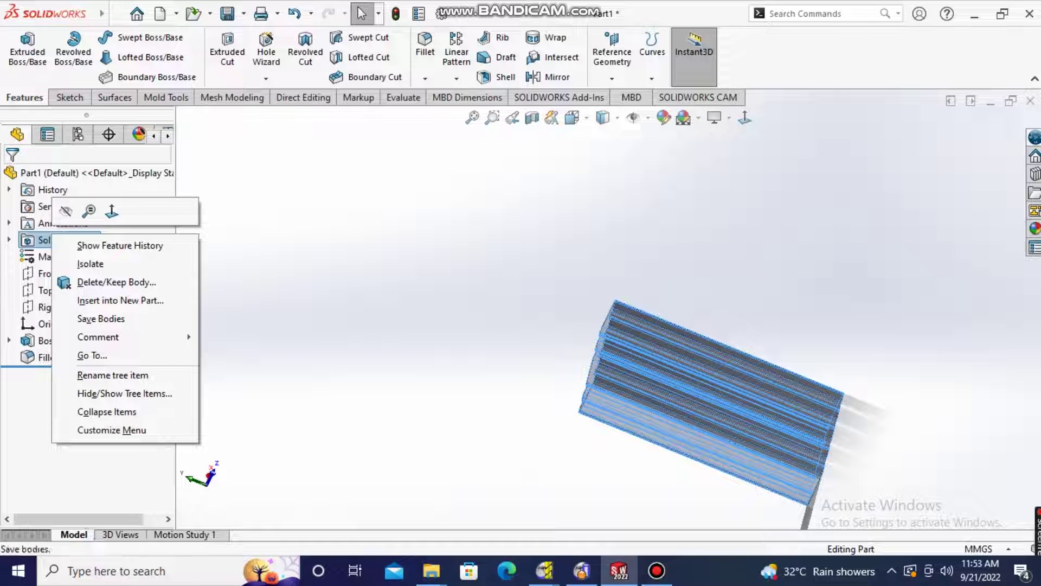
pyautogui.press('Escape')
pyautogui.click(678, 396)
pyautogui.press('Escape')
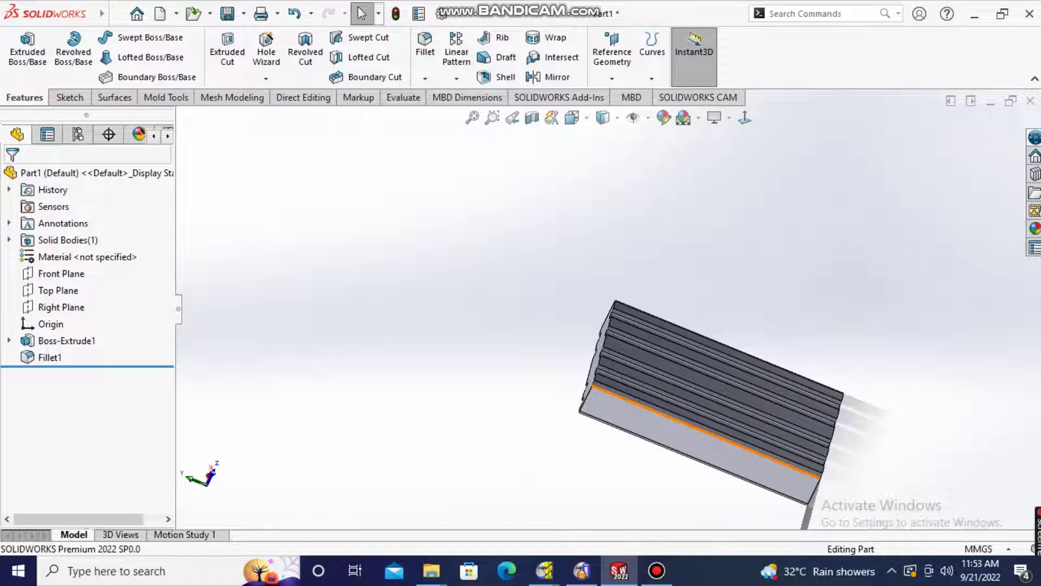
pyautogui.rightClick(703, 428)
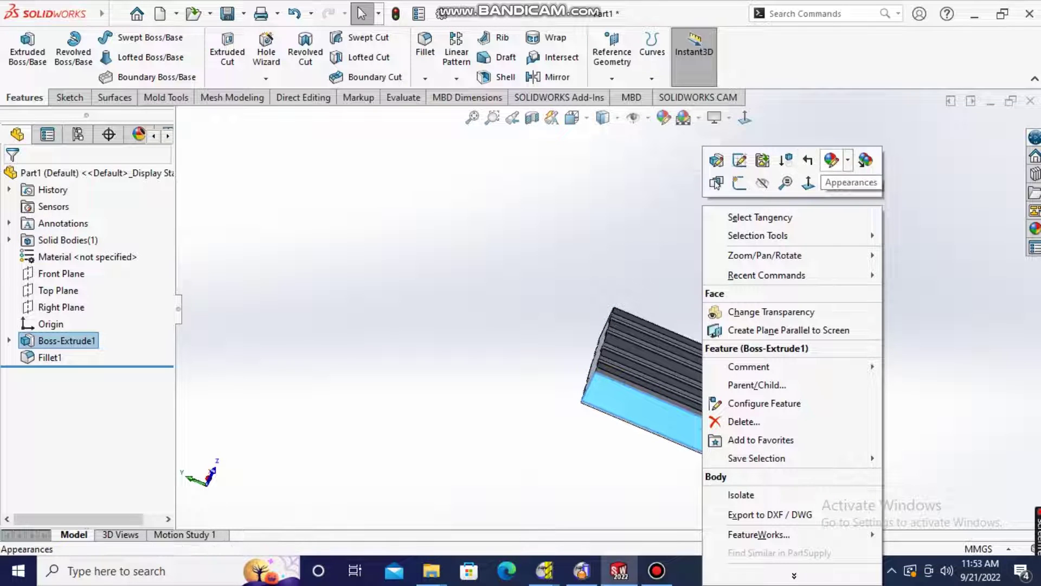
pyautogui.click(831, 160)
# Apply a teal appearance to the whole part and start Sketch2 on its wide middle face
pyautogui.click(862, 228)
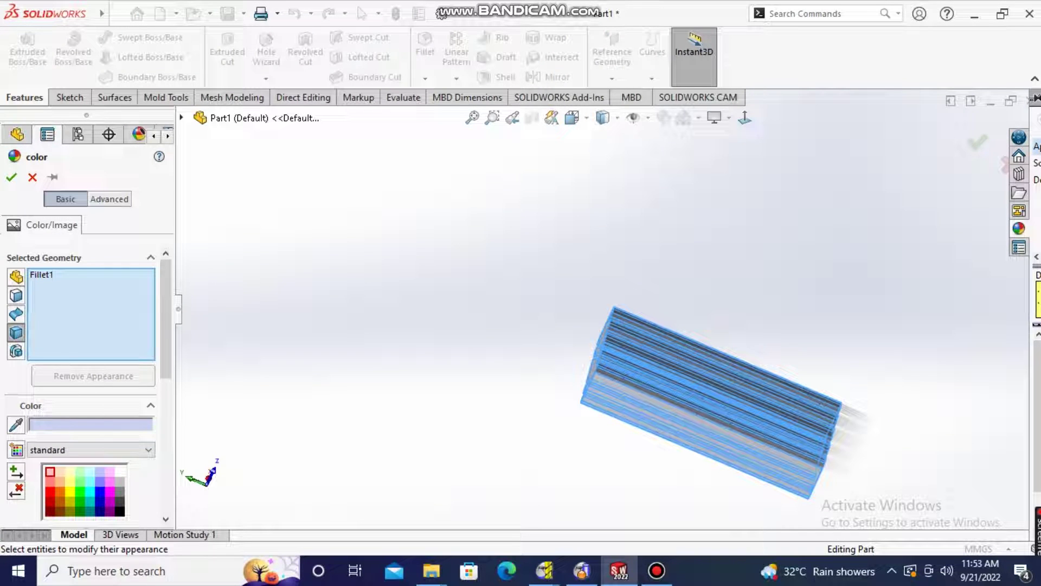
pyautogui.click(11, 177)
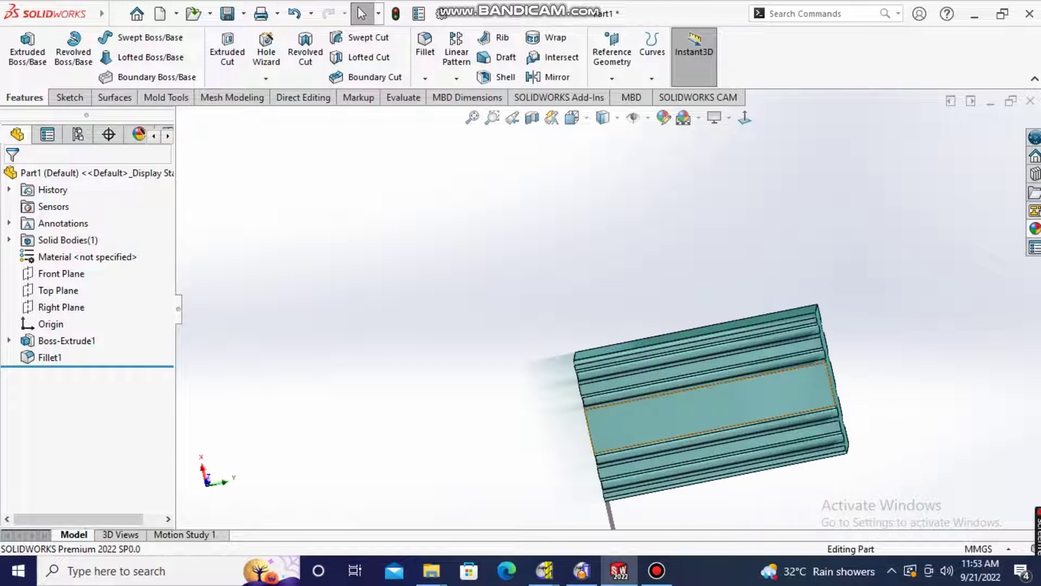
pyautogui.click(748, 390)
pyautogui.click(797, 368)
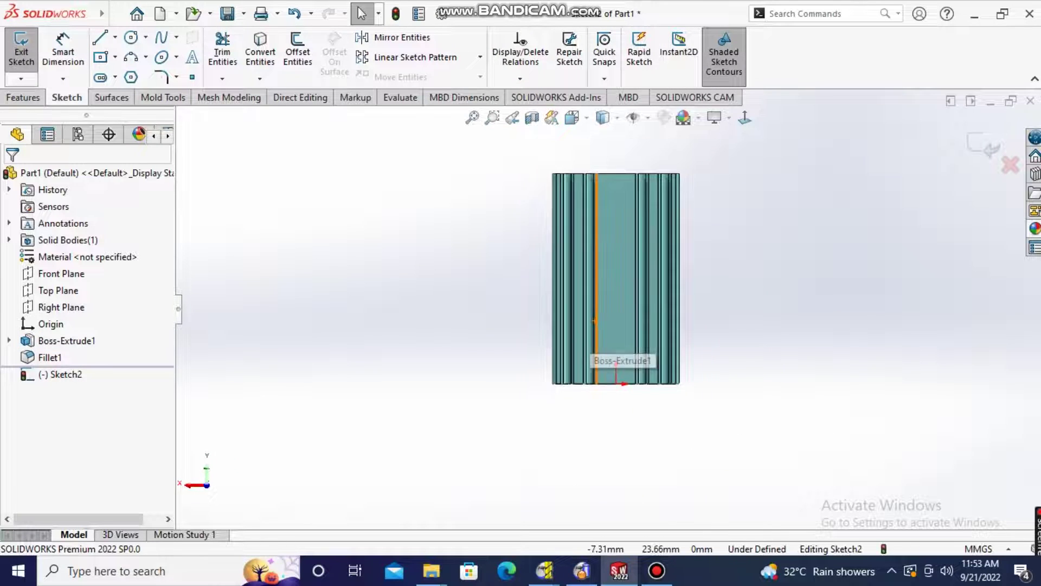
# Switch to the Direct Editing tools and begin discarding the unused face sketch
pyautogui.scroll(-2, 624, 355)
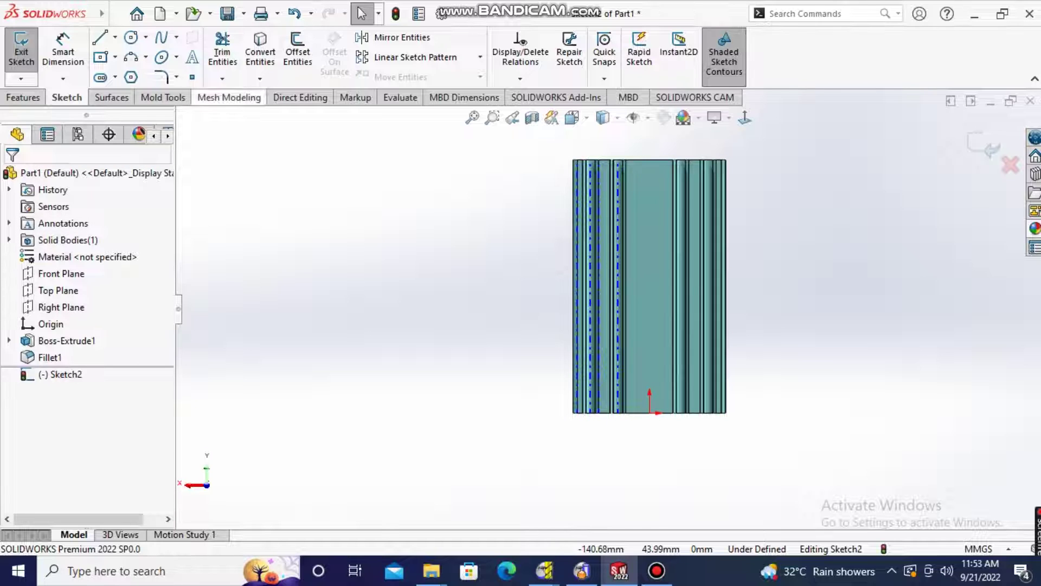
pyautogui.click(302, 97)
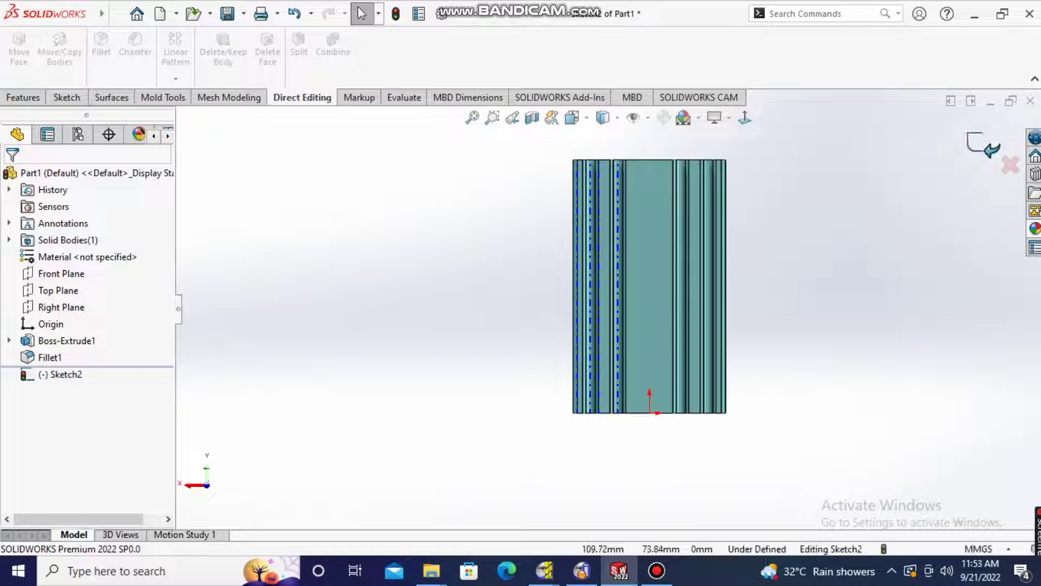
pyautogui.click(1009, 164)
# Rotate the bar body 90° about Z with Move/Copy Bodies, Copy unchecked, then select its middle face
pyautogui.click(60, 51)
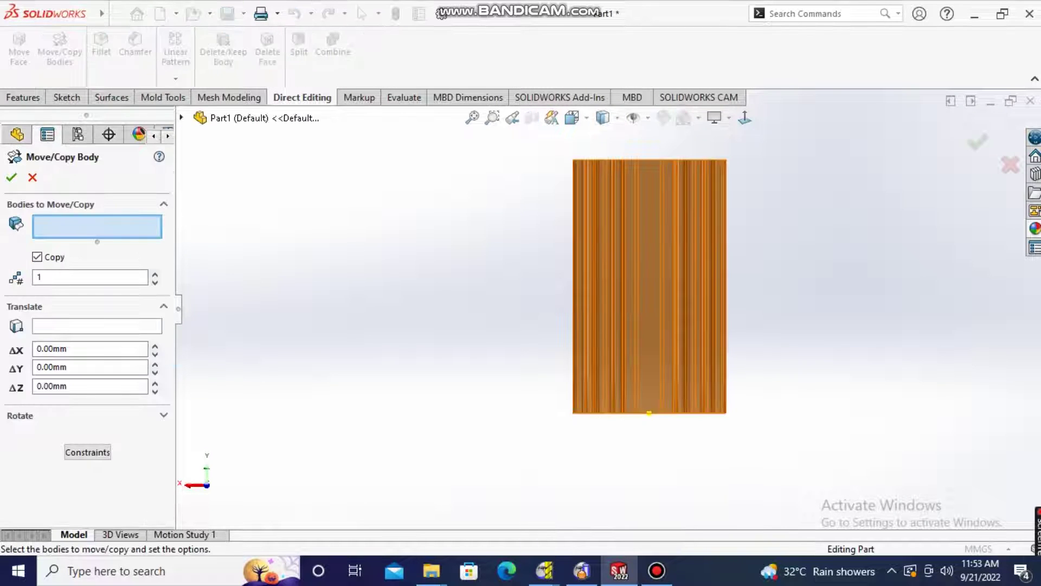
pyautogui.click(648, 286)
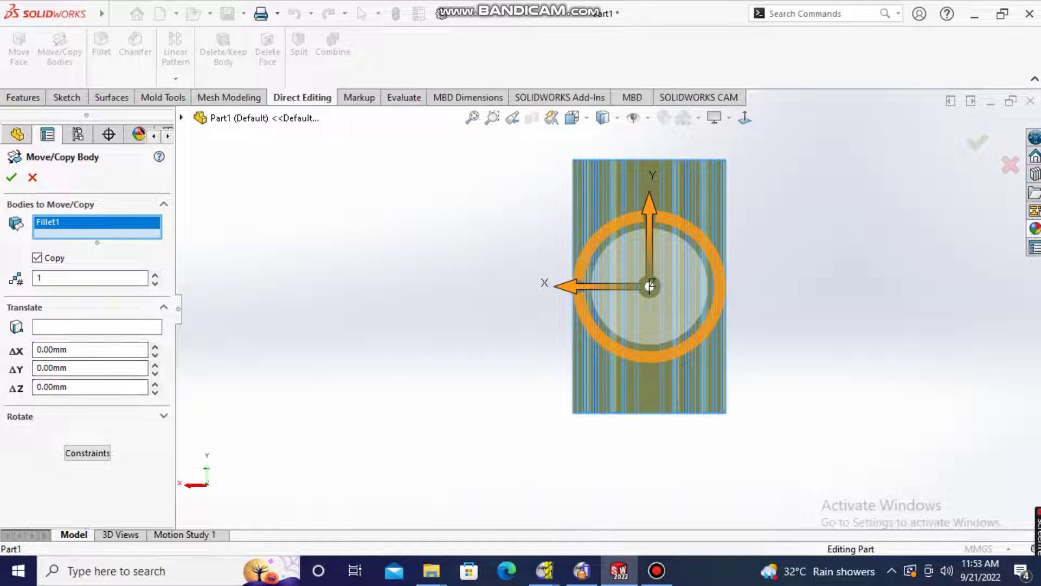
pyautogui.click(163, 416)
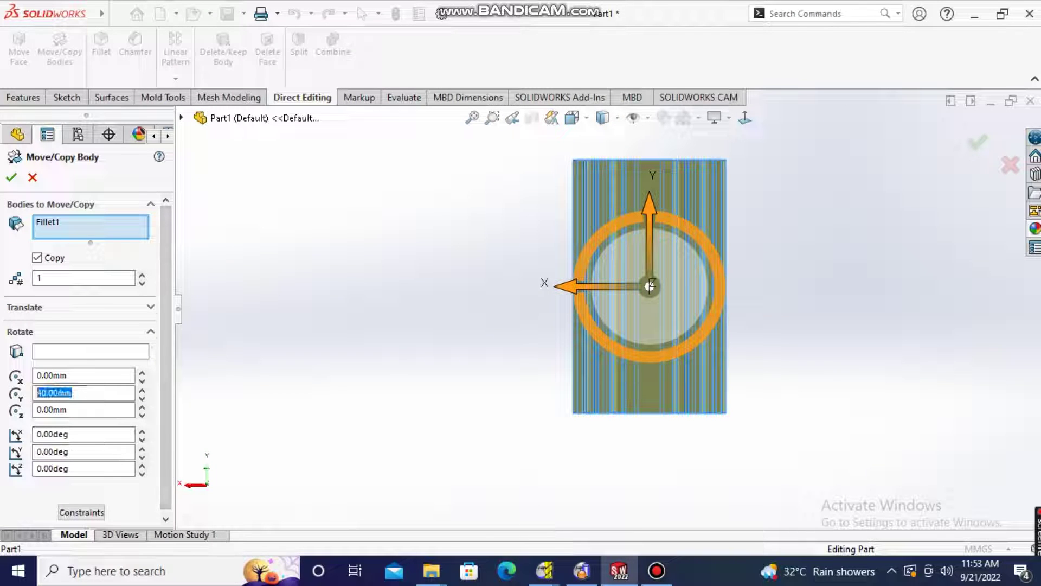
pyautogui.write('0')
pyautogui.press('Return')
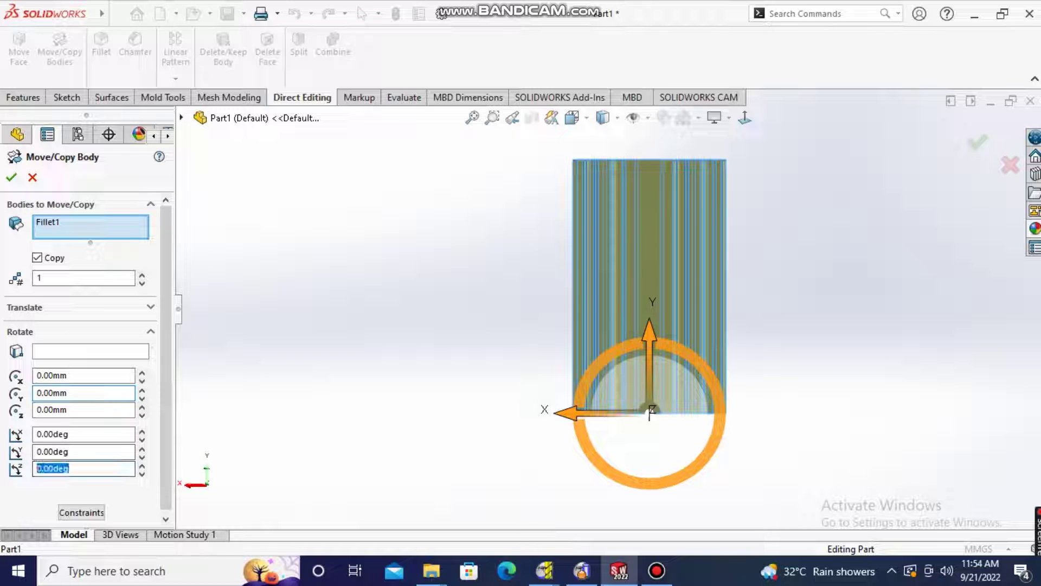
pyautogui.write('90')
pyautogui.press('Return')
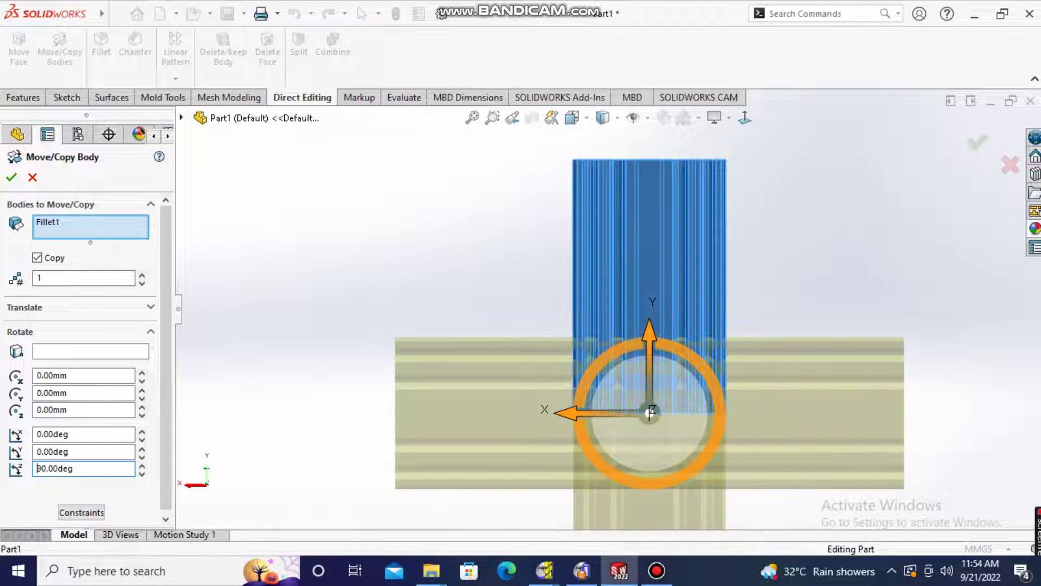
pyautogui.click(37, 257)
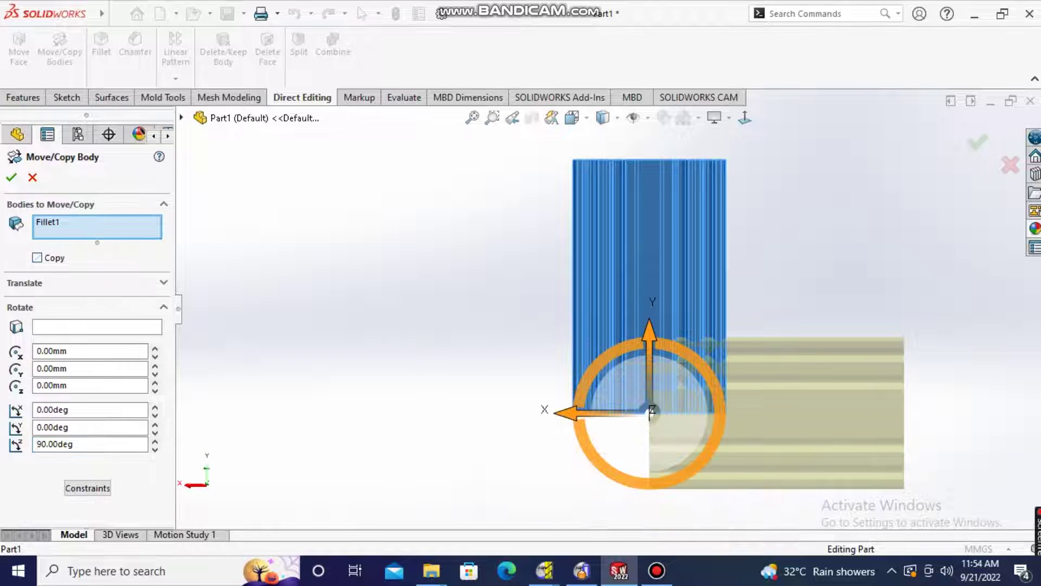
pyautogui.click(11, 178)
pyautogui.scroll(-4, 683, 374)
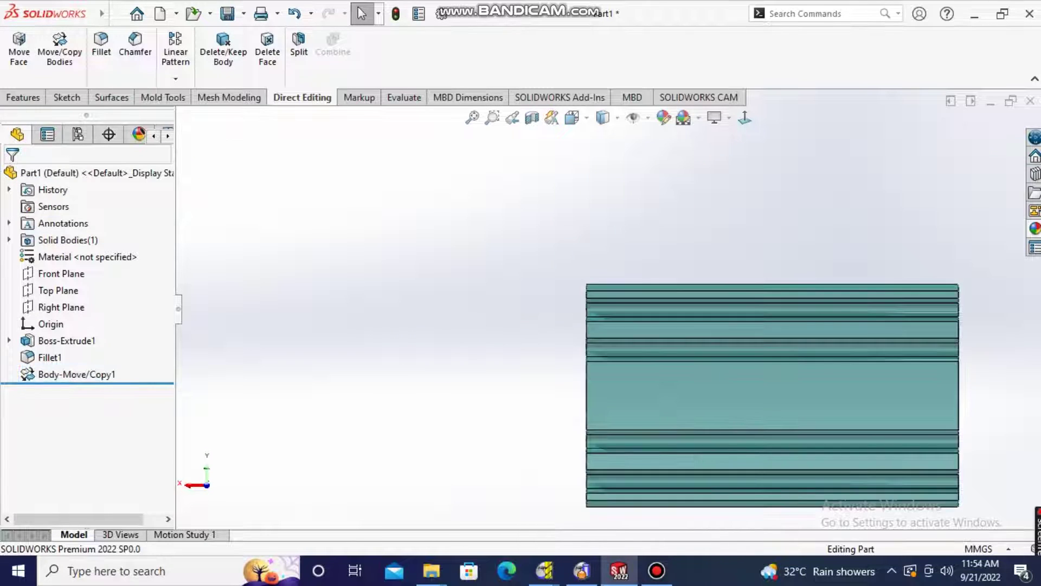
pyautogui.click(685, 396)
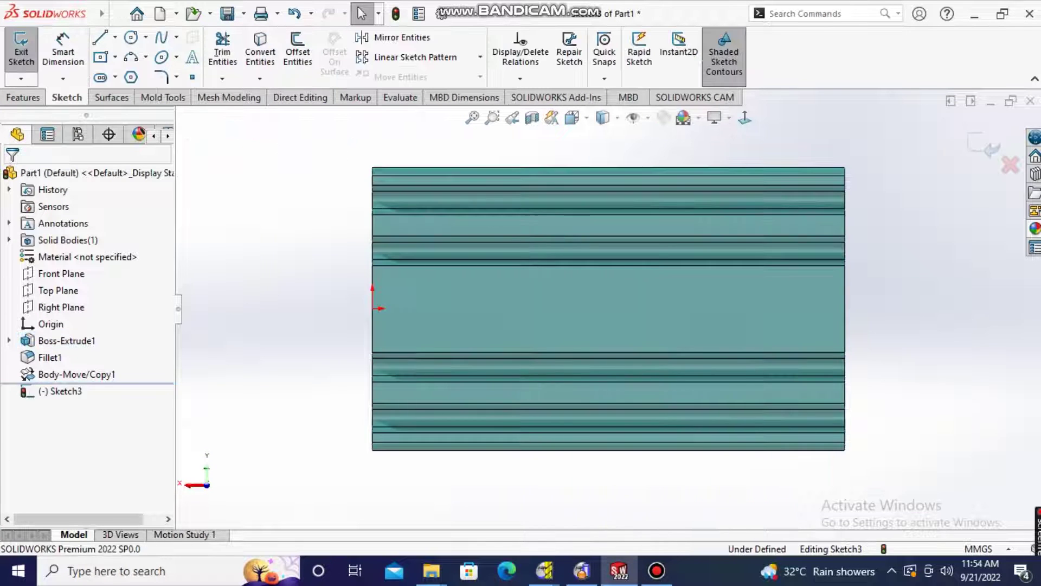
# Search the commands for 'EX' and launch Sketch Text for the RIN lettering
pyautogui.click(771, 13)
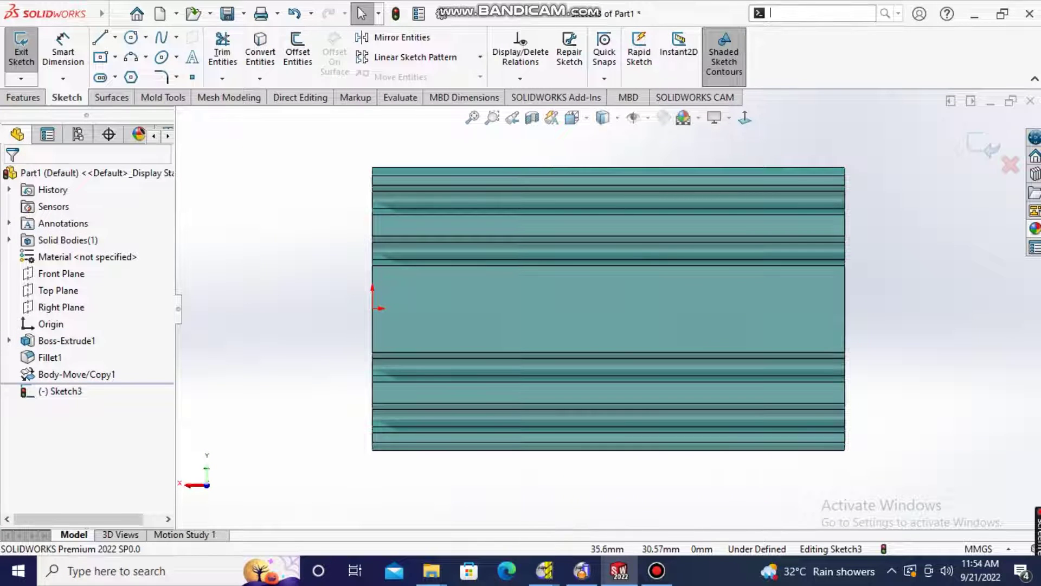
pyautogui.write('TE')
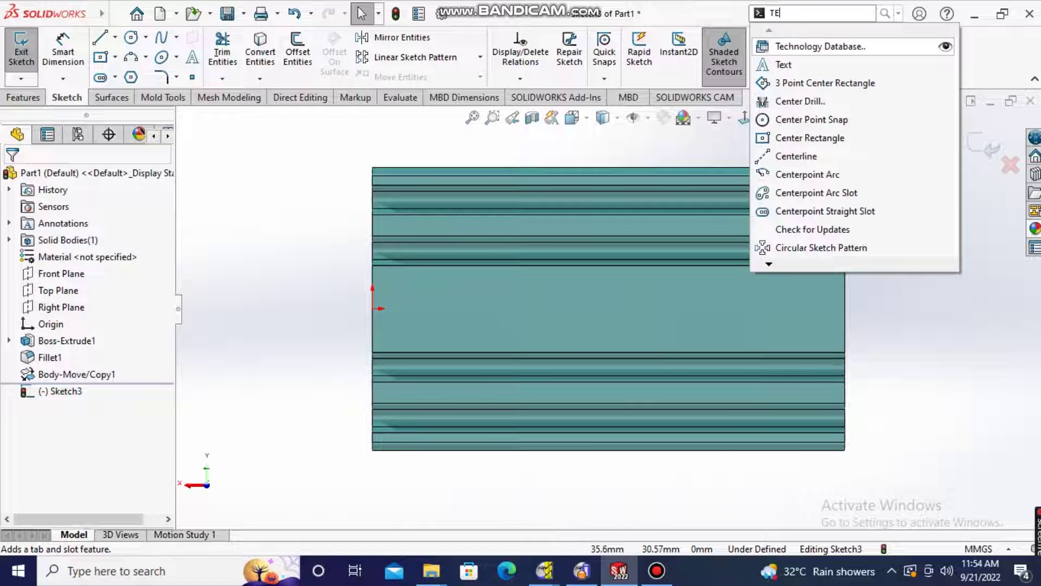
pyautogui.write('X')
pyautogui.press('Return')
pyautogui.write('RIN')
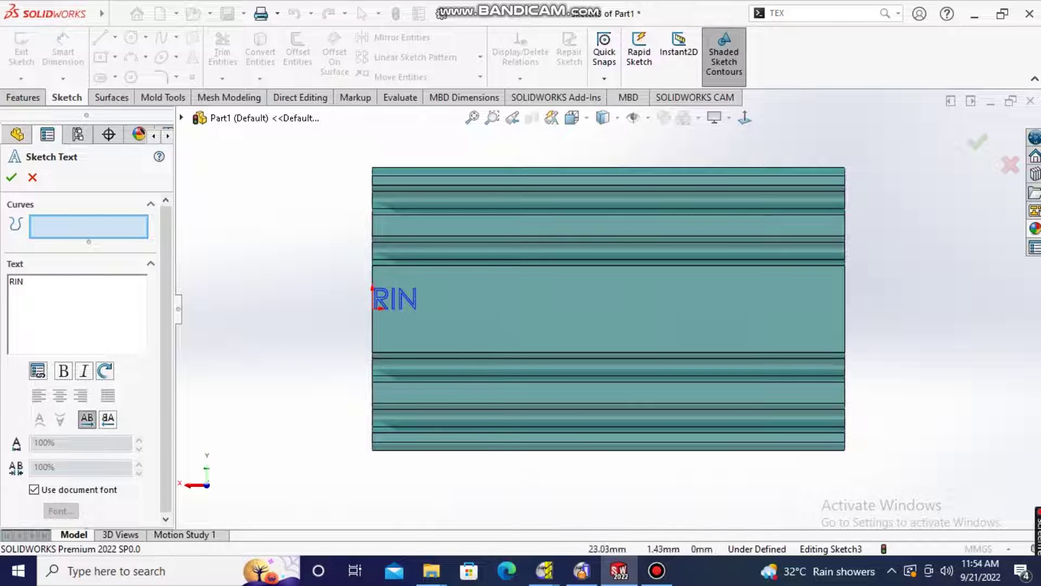
# Place the RIN text on the wide face, nudging it repeatedly toward the centre
pyautogui.click(510, 303)
pyautogui.click(621, 303)
pyautogui.click(600, 302)
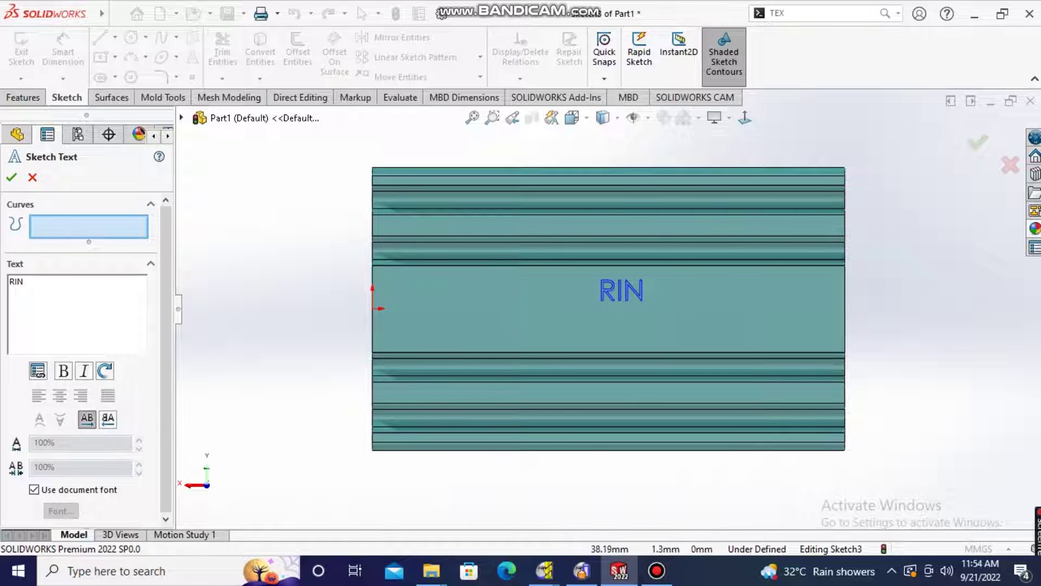
pyautogui.click(605, 313)
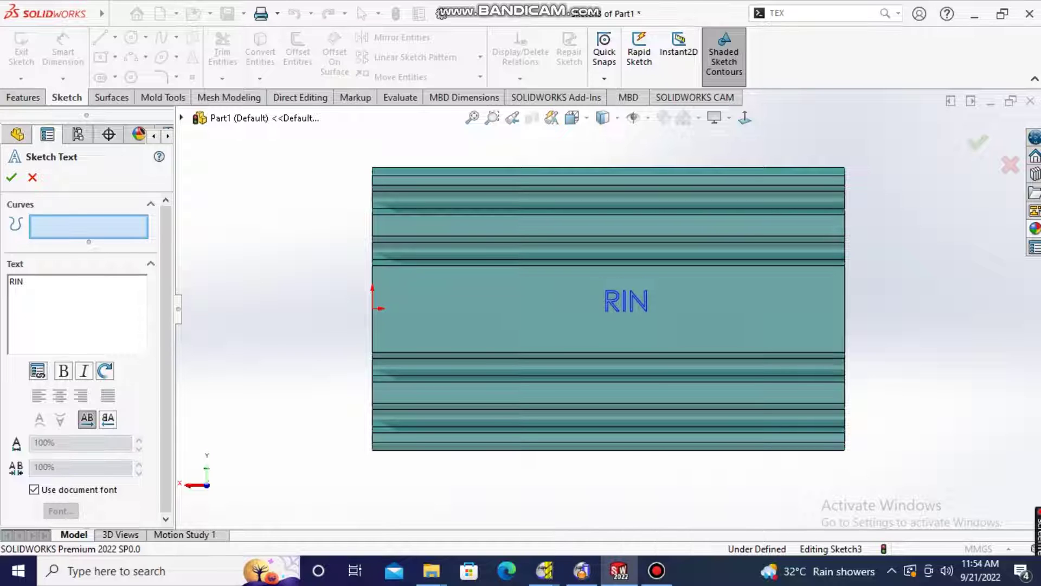
pyautogui.click(593, 306)
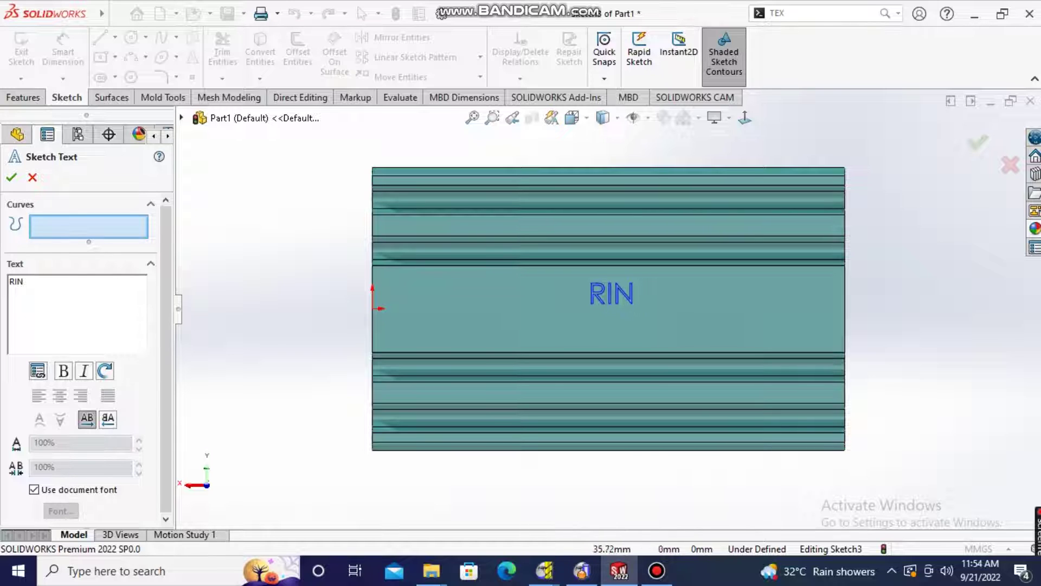
pyautogui.click(605, 313)
pyautogui.click(582, 309)
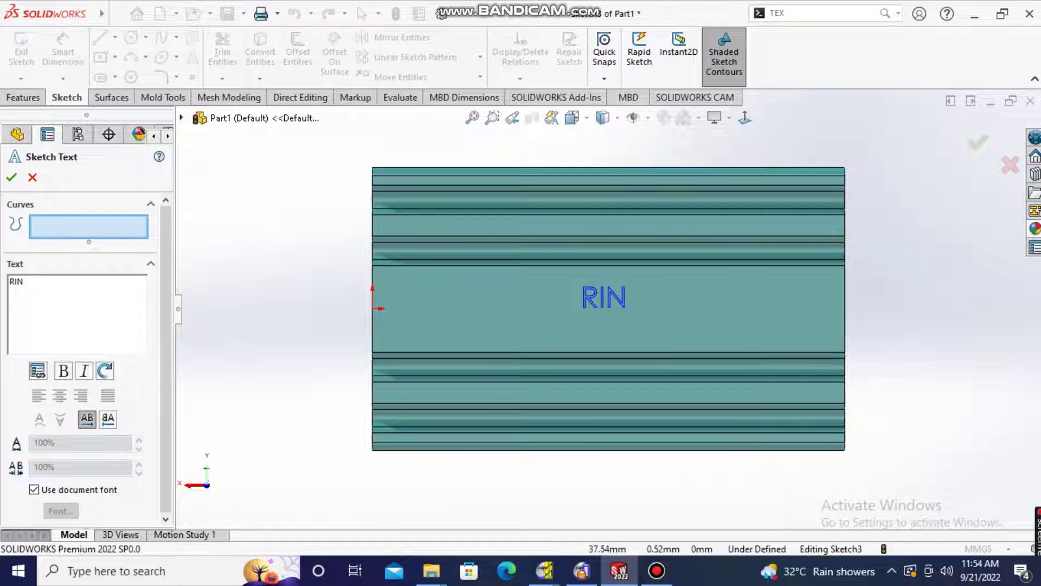